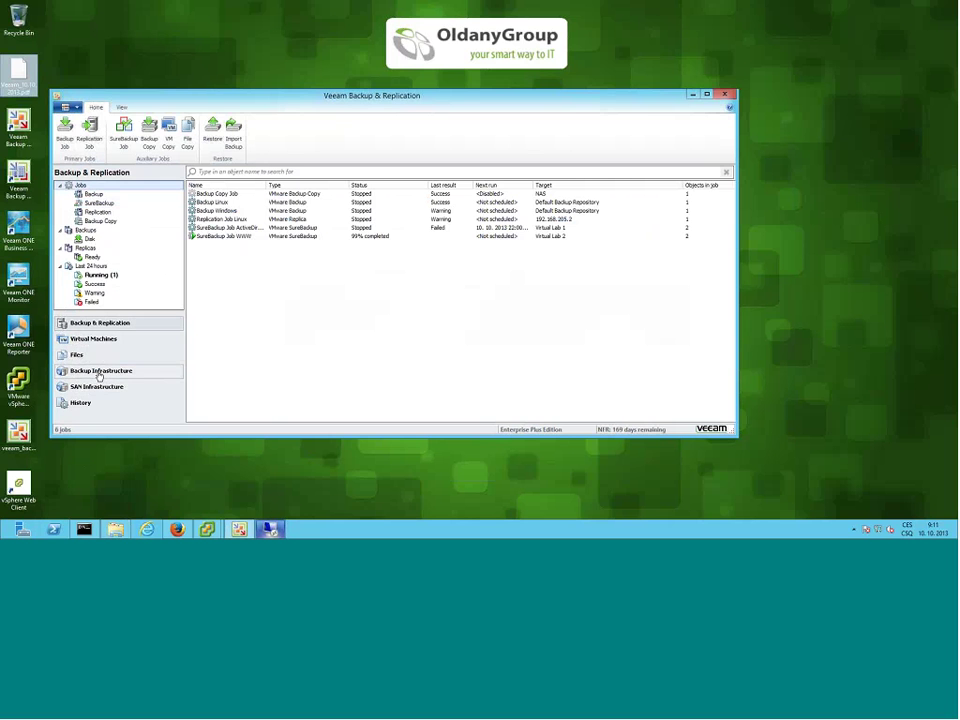
# Review the backup repositories, the SureBackup overview and the existing application groups in the backup infrastructure.
pyautogui.click(98, 378)
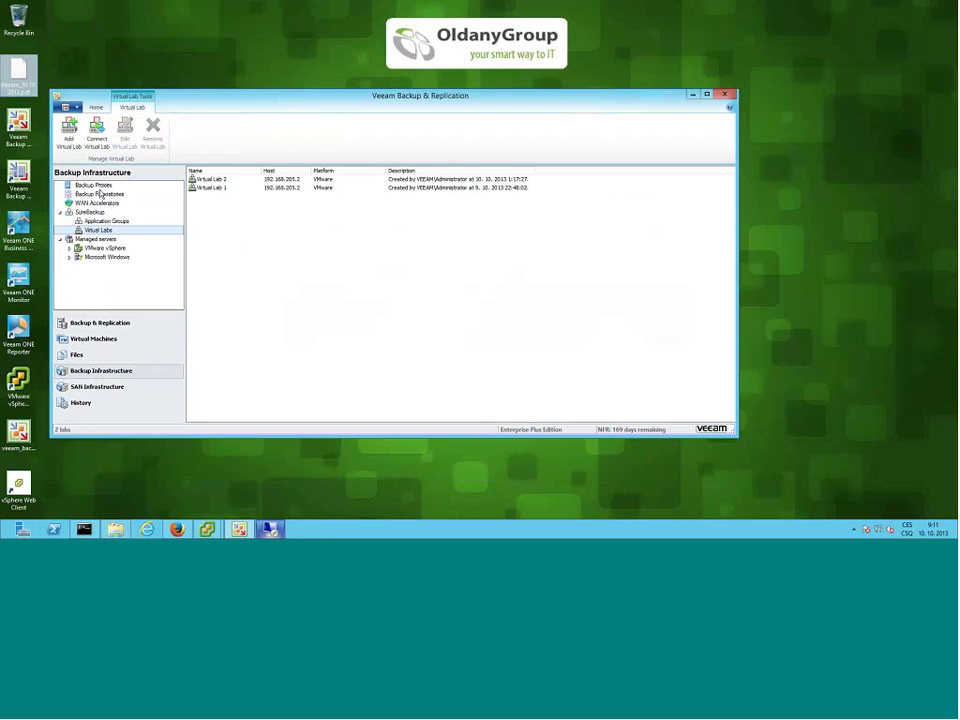
pyautogui.click(103, 193)
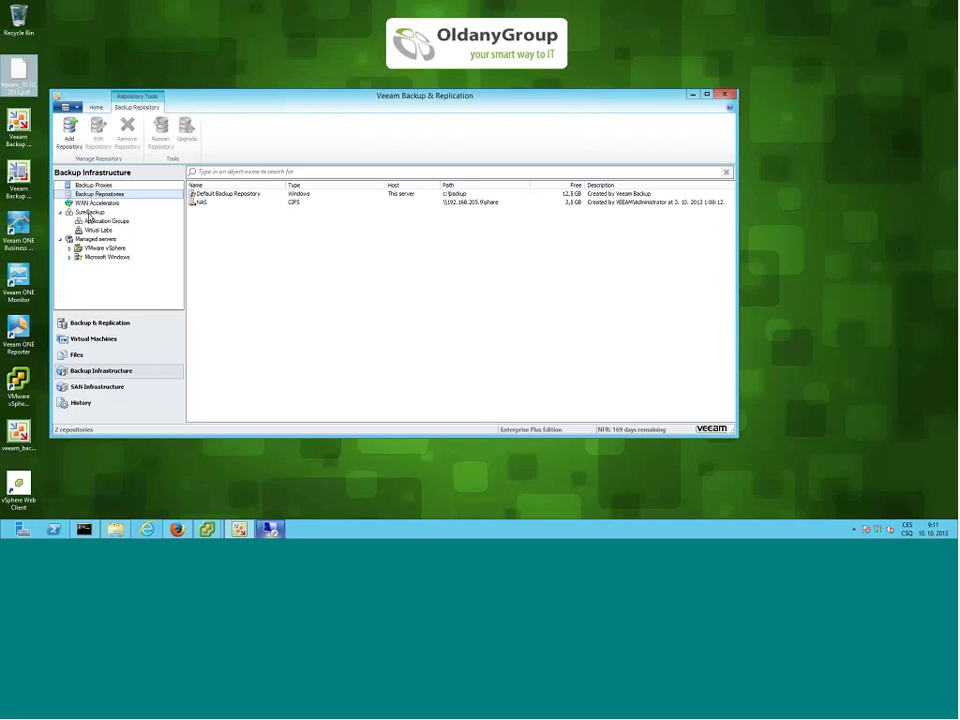
pyautogui.click(89, 213)
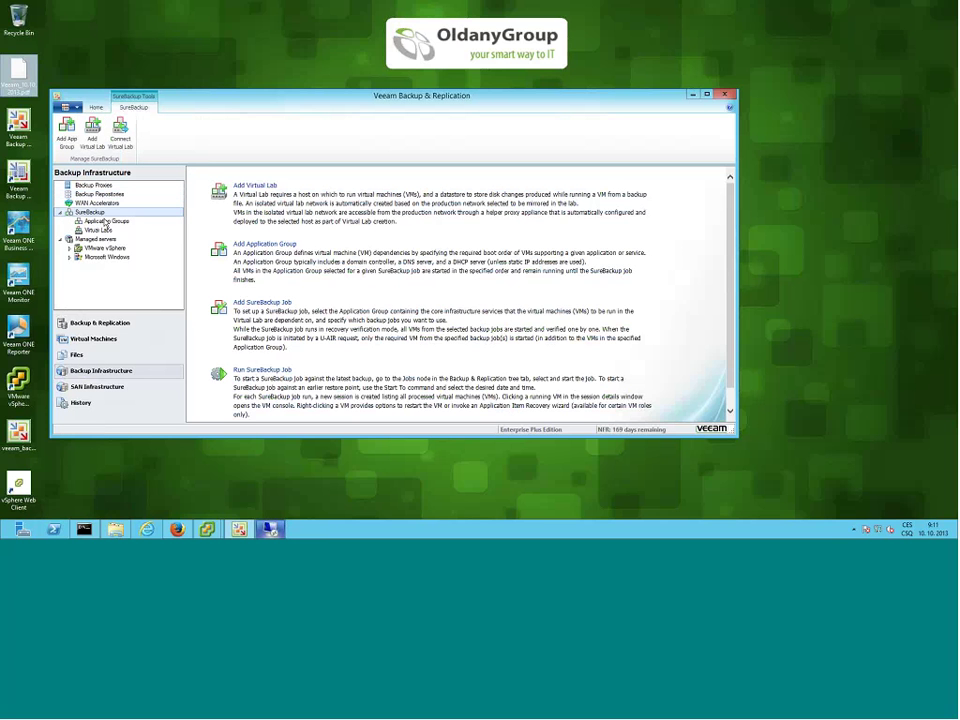
pyautogui.click(104, 222)
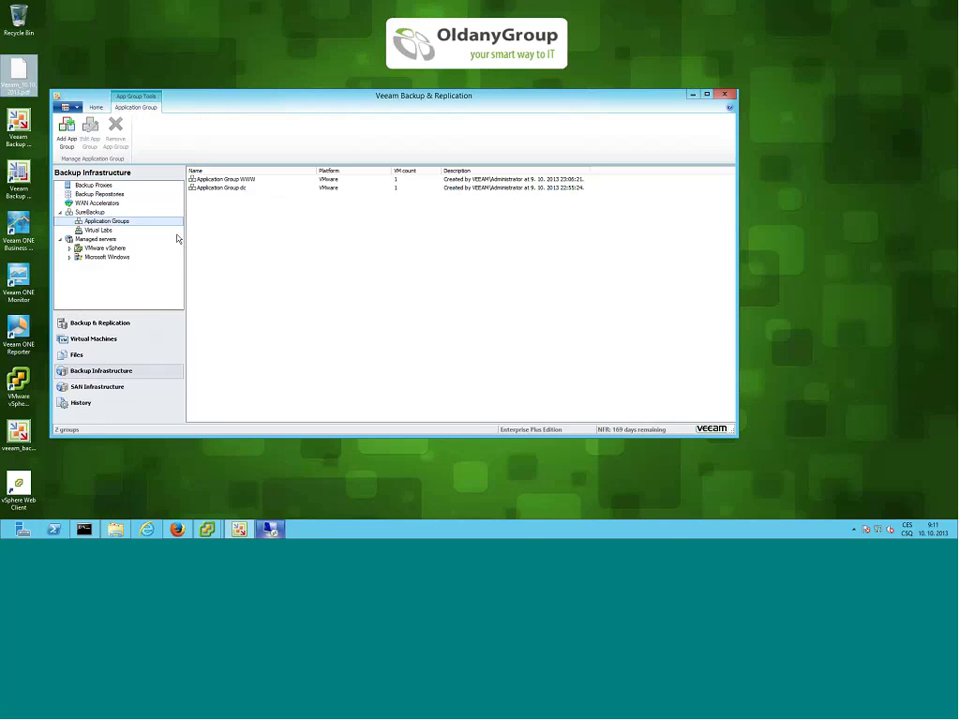
# Start a new application group named "Application Group IS" and proceed to its virtual machine selection.
pyautogui.rightClick(251, 255)
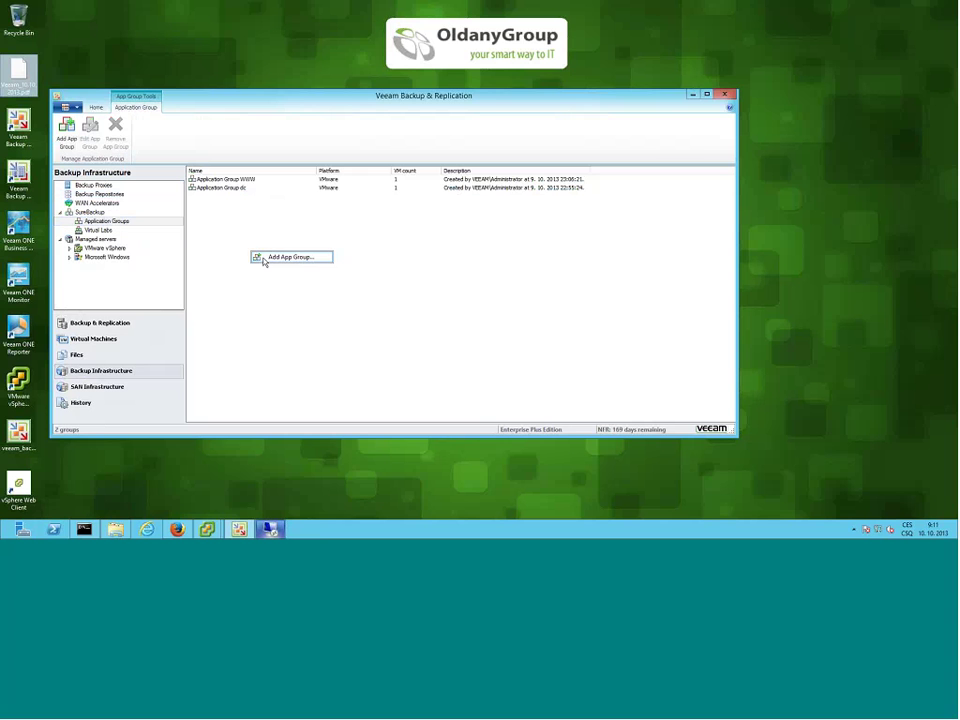
pyautogui.click(285, 257)
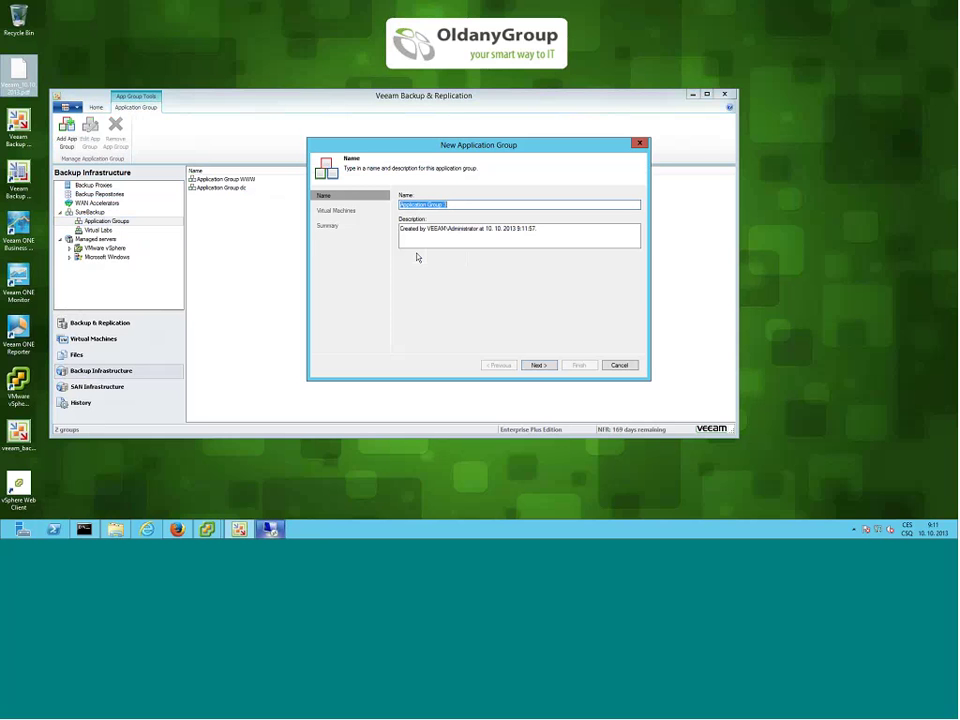
pyautogui.press('End')
pyautogui.press('BackSpace')
pyautogui.write('E')
pyautogui.click(537, 366)
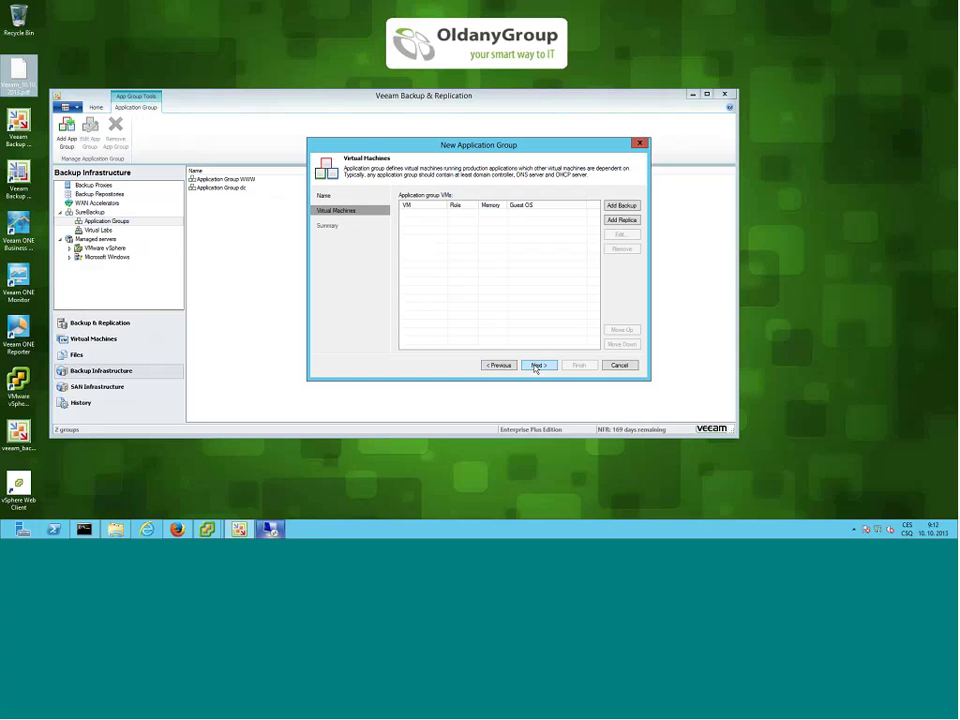
# Add the backup of windows.oglab.local to the application group, choosing the VM from the oglab.local infrastructure.
pyautogui.click(625, 206)
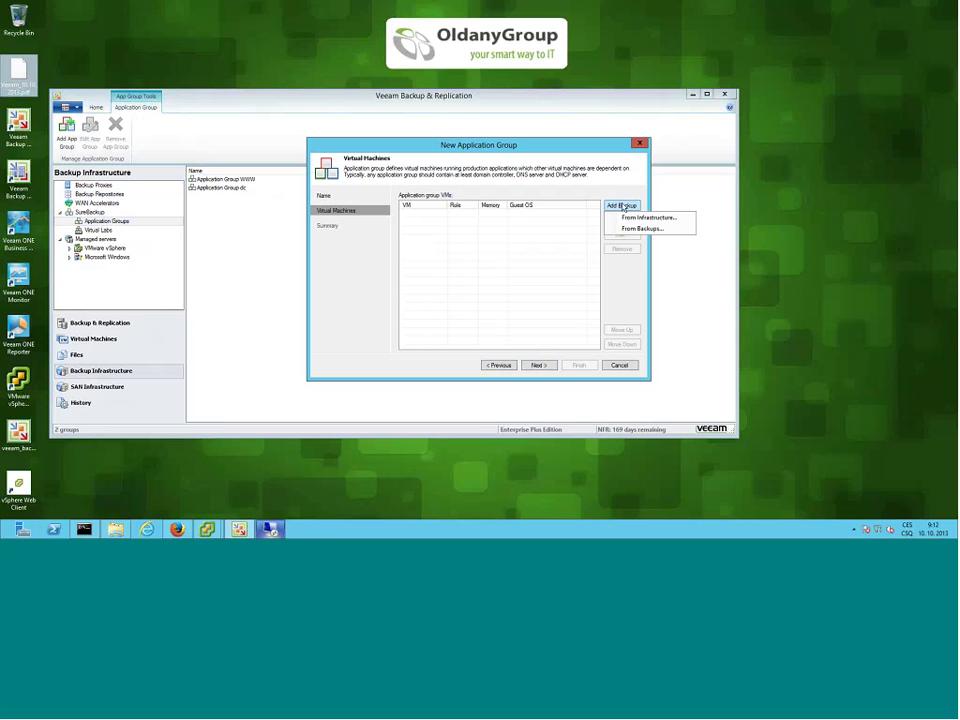
pyautogui.click(627, 218)
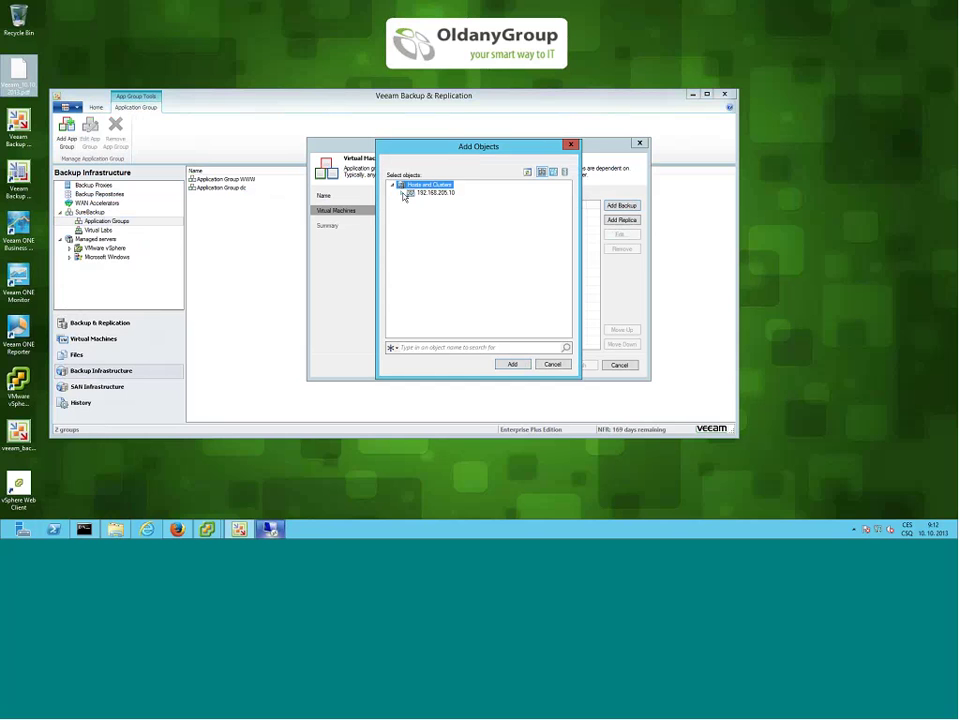
pyautogui.click(404, 193)
pyautogui.click(411, 202)
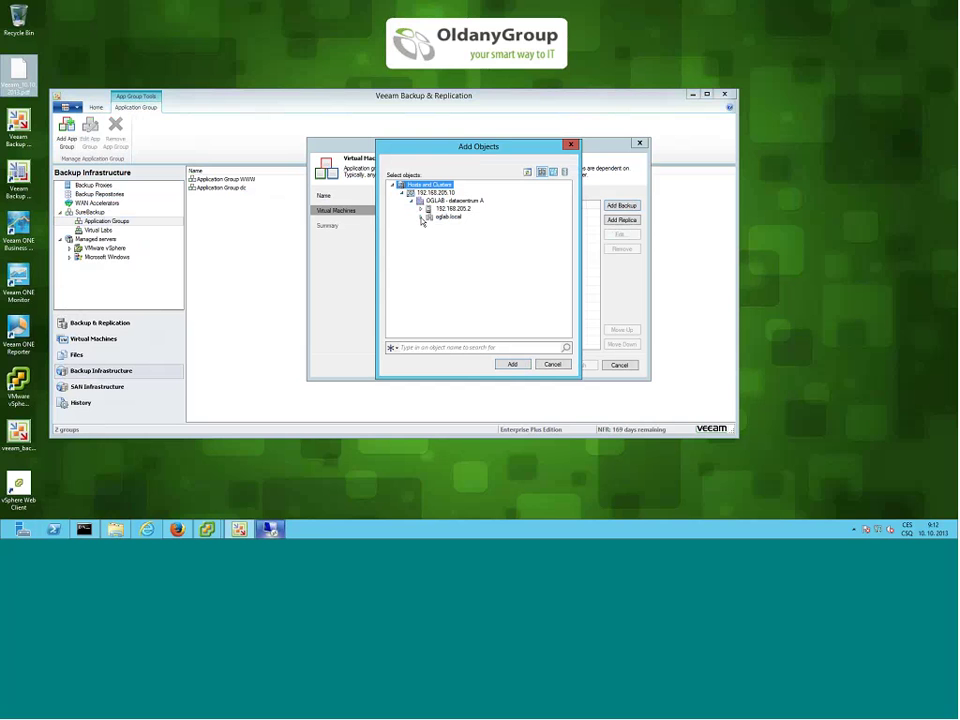
pyautogui.click(420, 216)
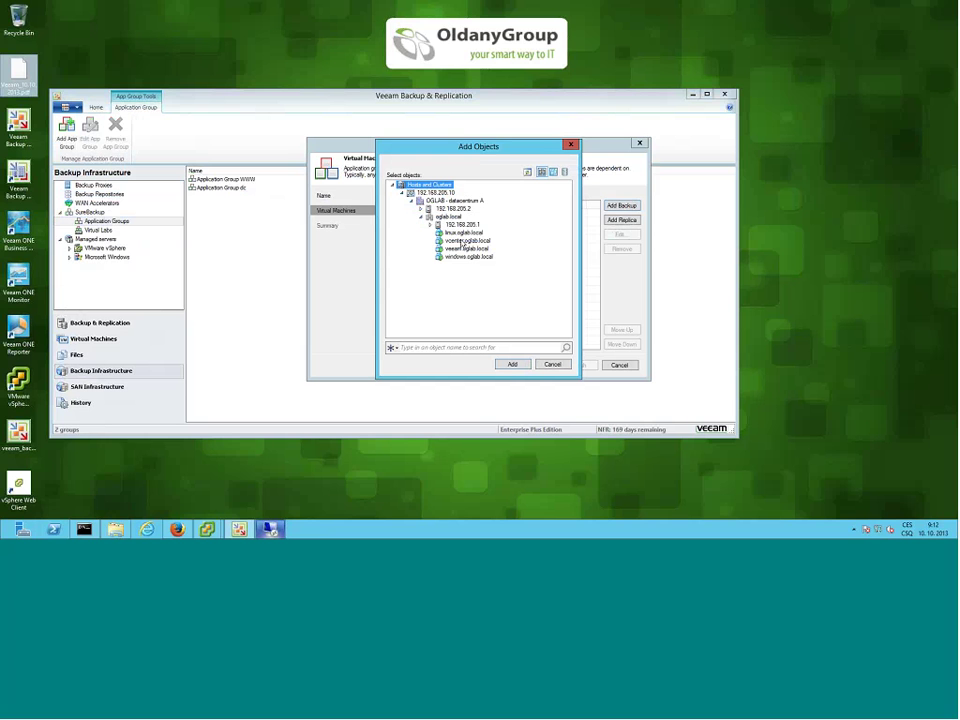
pyautogui.click(463, 258)
pyautogui.click(512, 365)
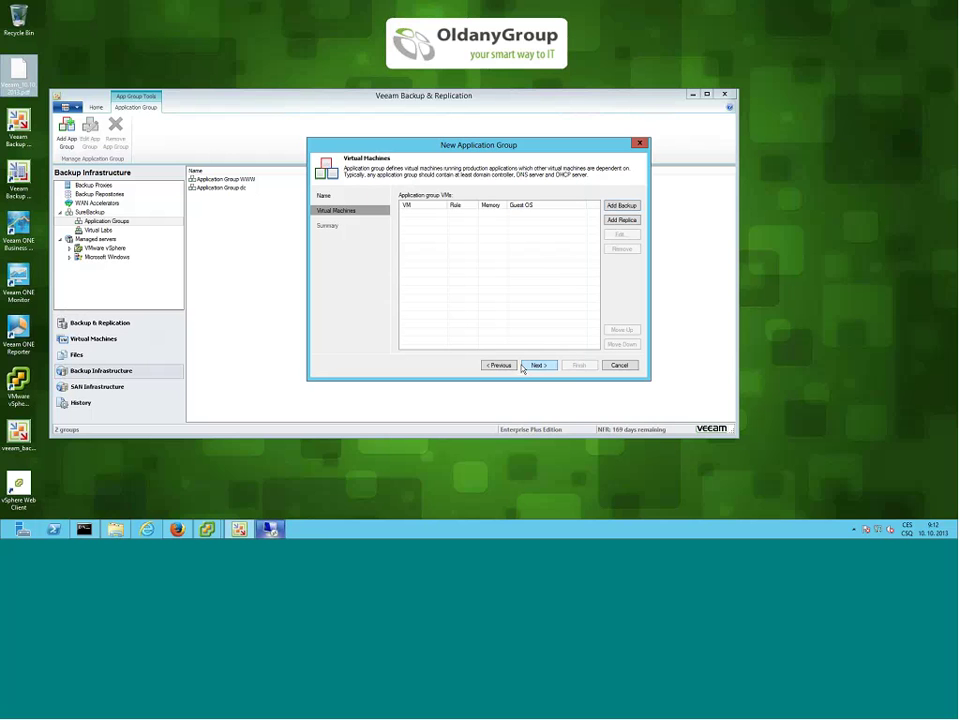
# Add the backup of linux.oglab.local from the infrastructure to the application group as its second VM.
pyautogui.click(626, 208)
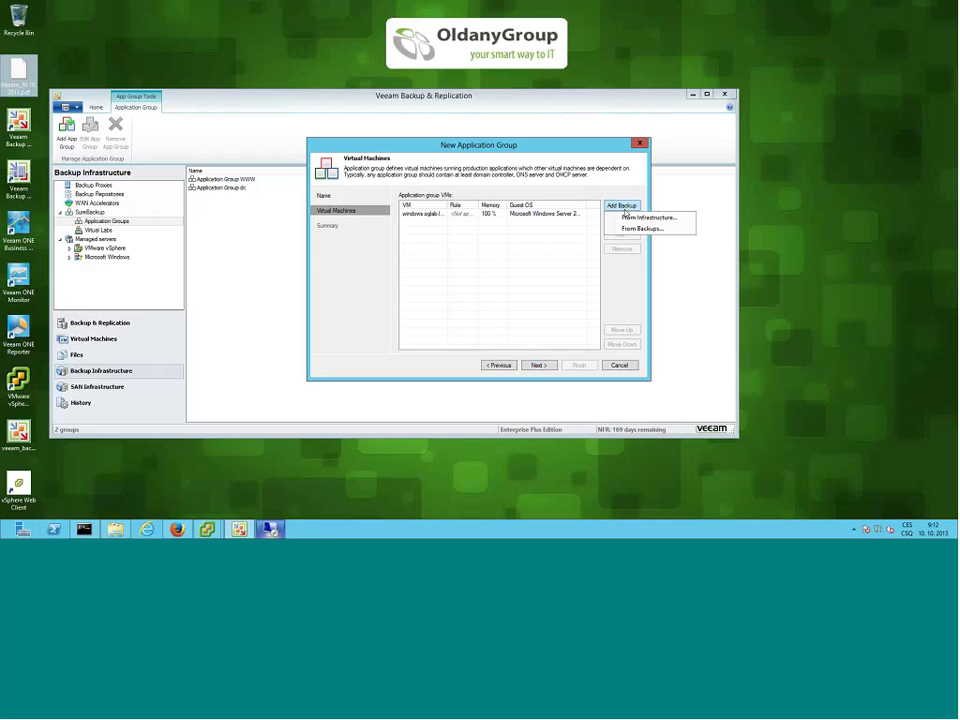
pyautogui.click(630, 218)
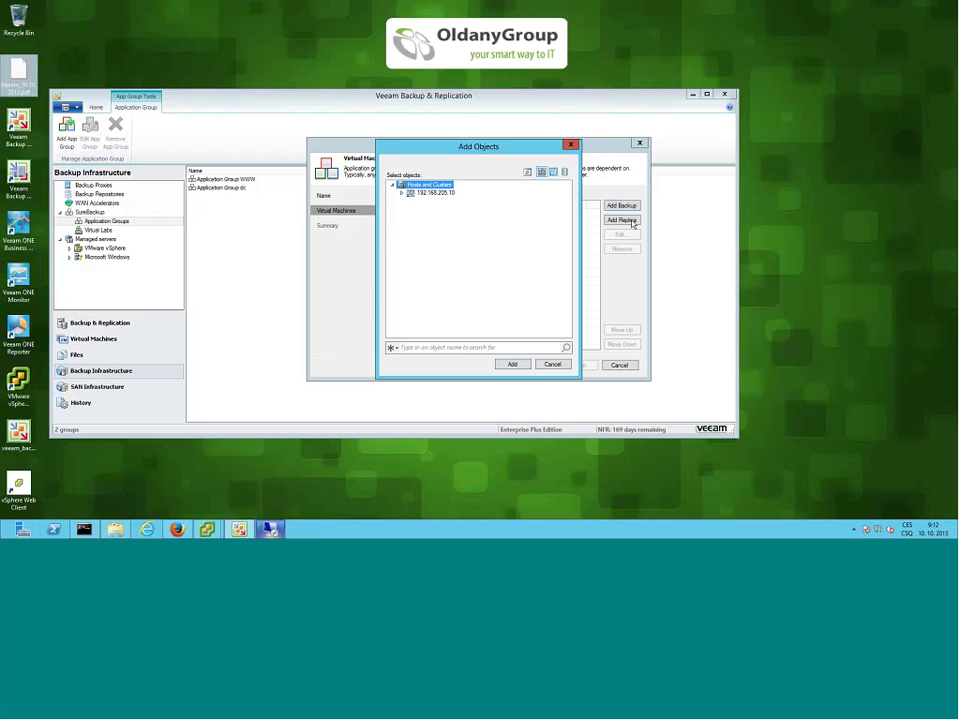
pyautogui.doubleClick(435, 193)
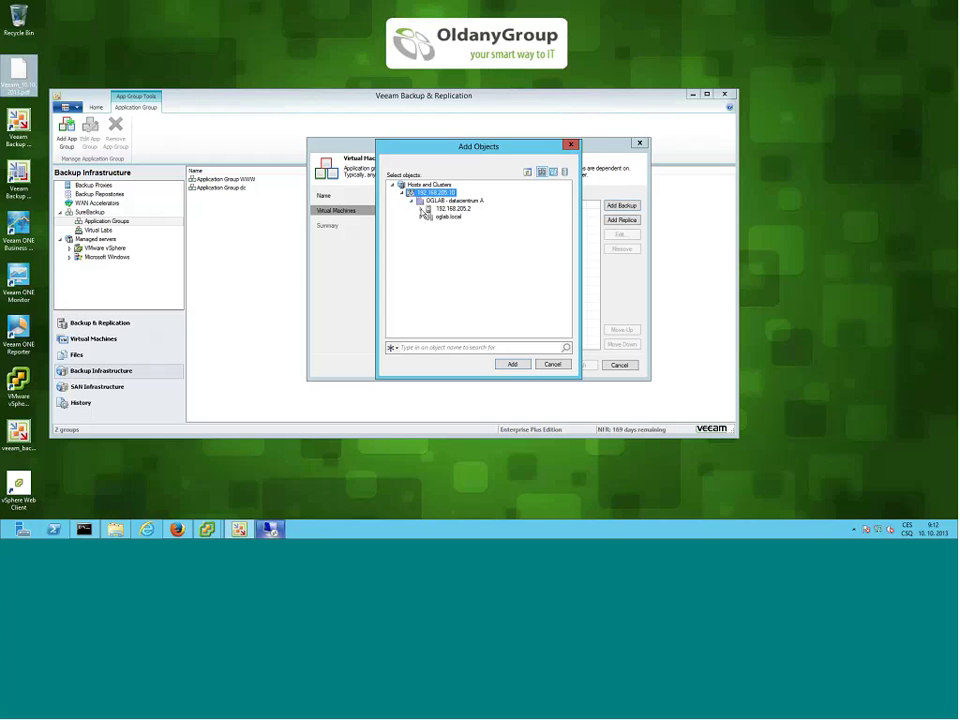
pyautogui.click(420, 208)
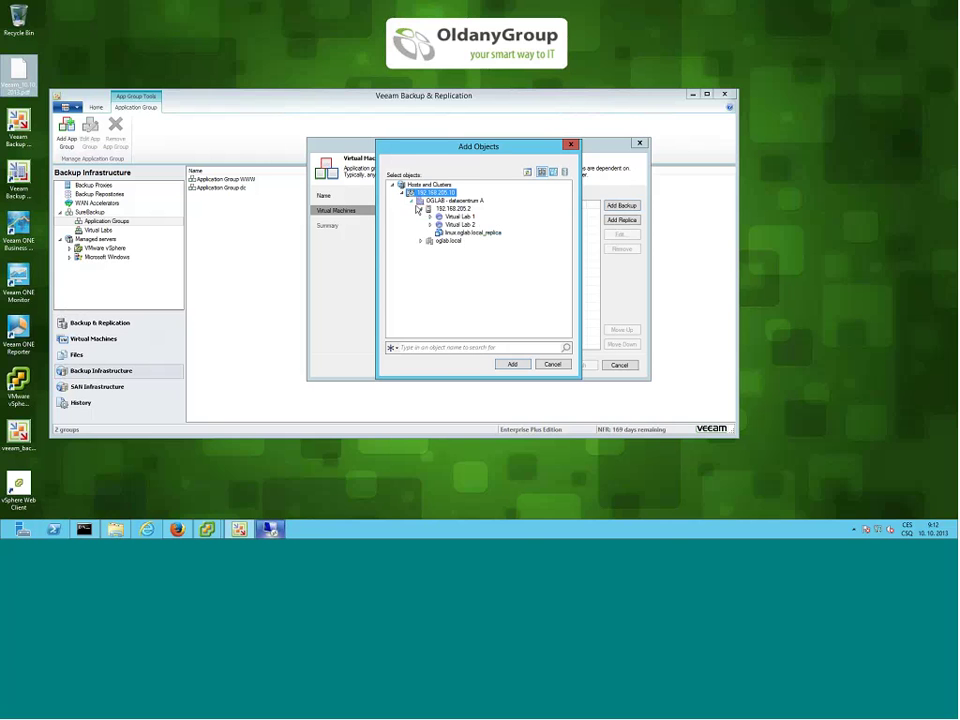
pyautogui.click(420, 241)
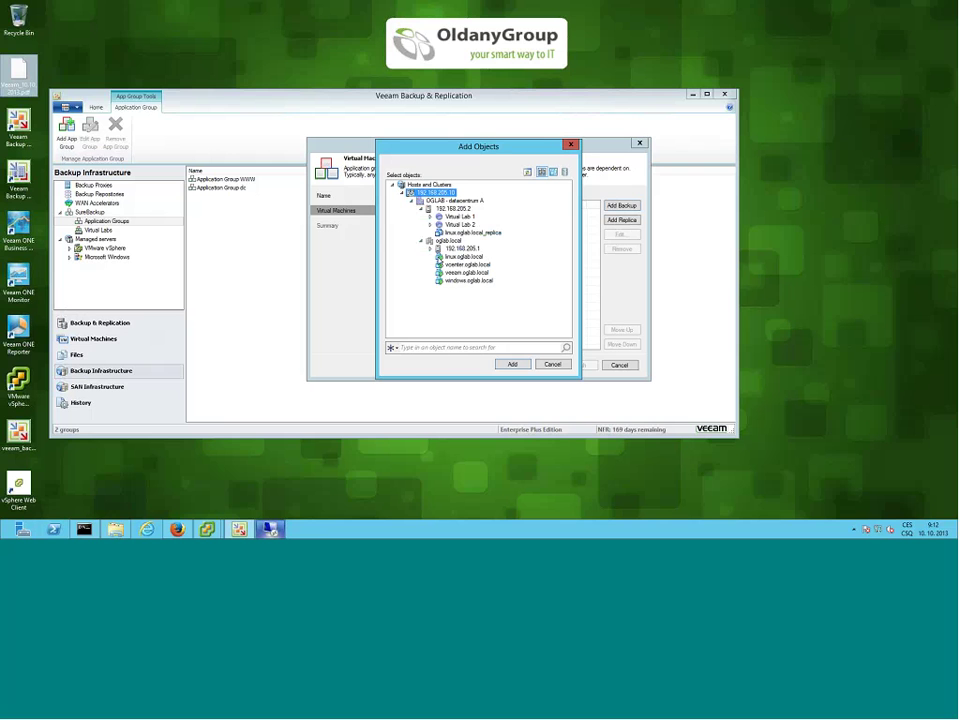
pyautogui.click(464, 257)
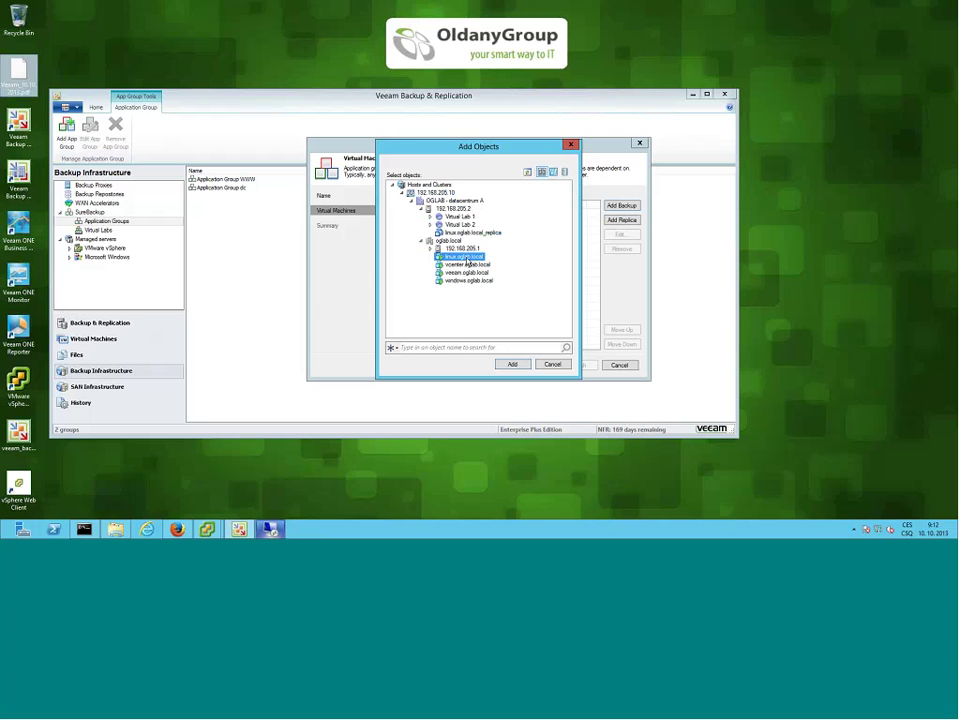
pyautogui.click(514, 364)
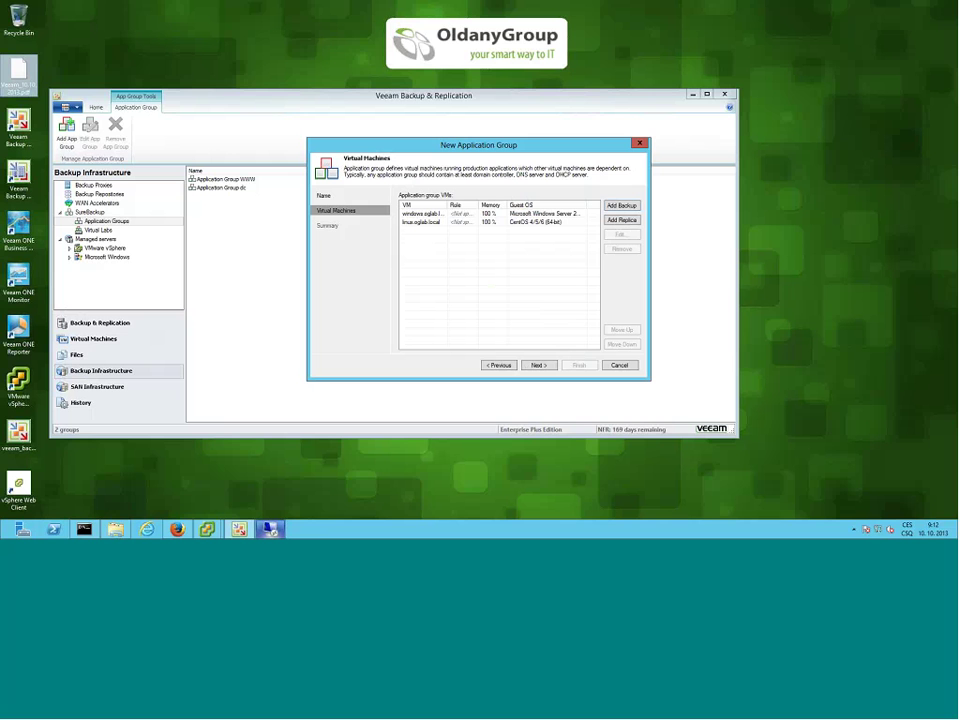
# Assign the DNS Server, Domain Controller and Global Catalog roles to the windows.oglab.local VM.
pyautogui.click(434, 216)
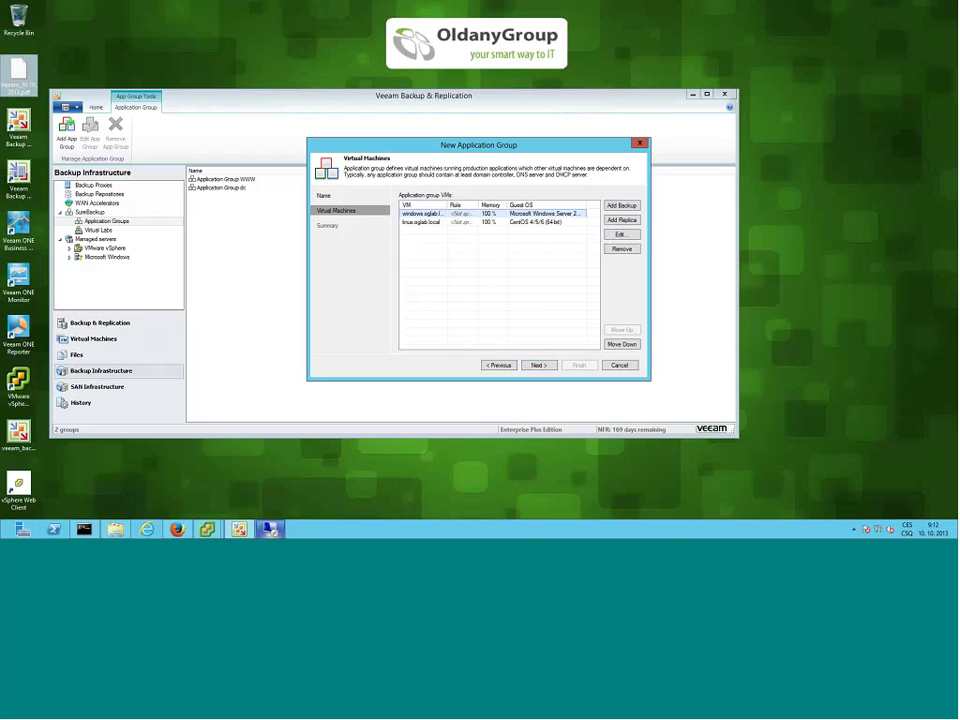
pyautogui.click(614, 235)
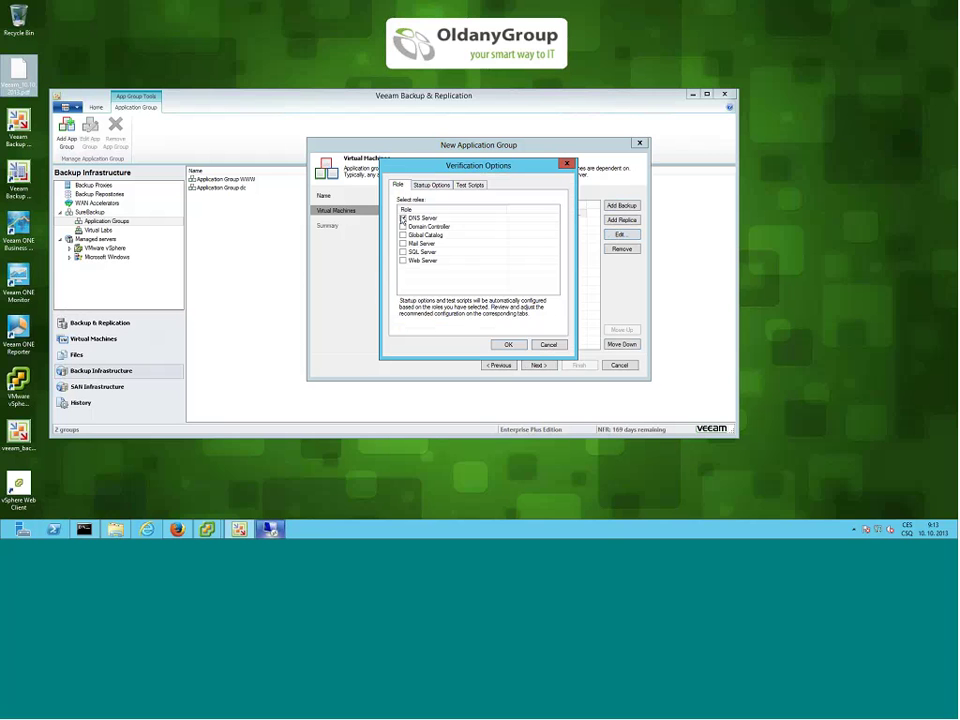
pyautogui.click(403, 227)
pyautogui.click(403, 235)
pyautogui.click(497, 344)
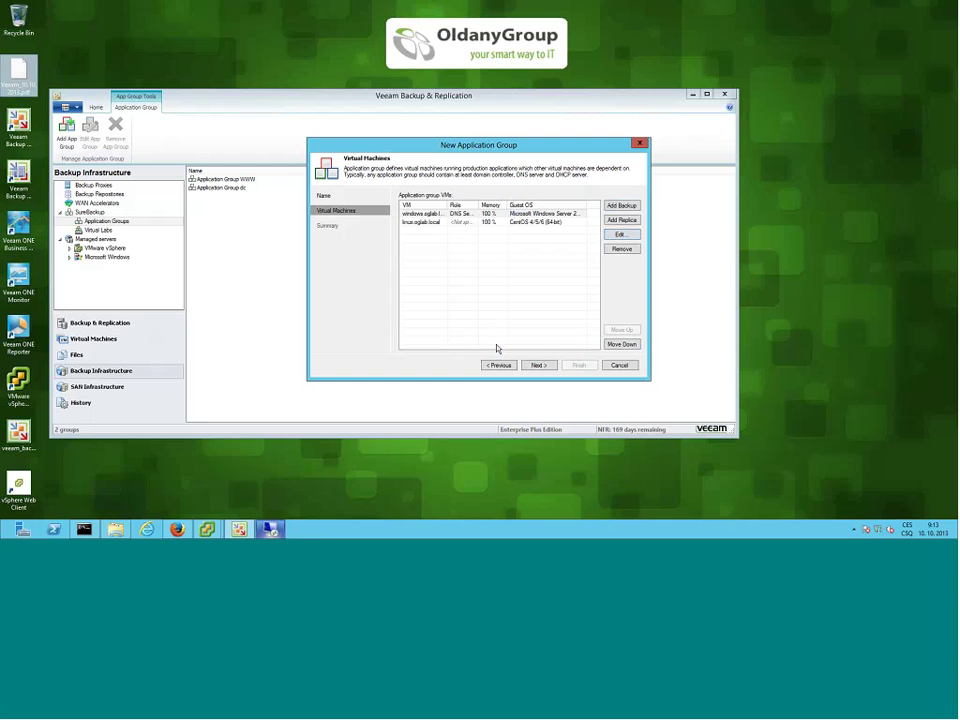
# Try to assign the Web Server role to the linux.oglab.local VM and view its test scripts.
pyautogui.click(423, 222)
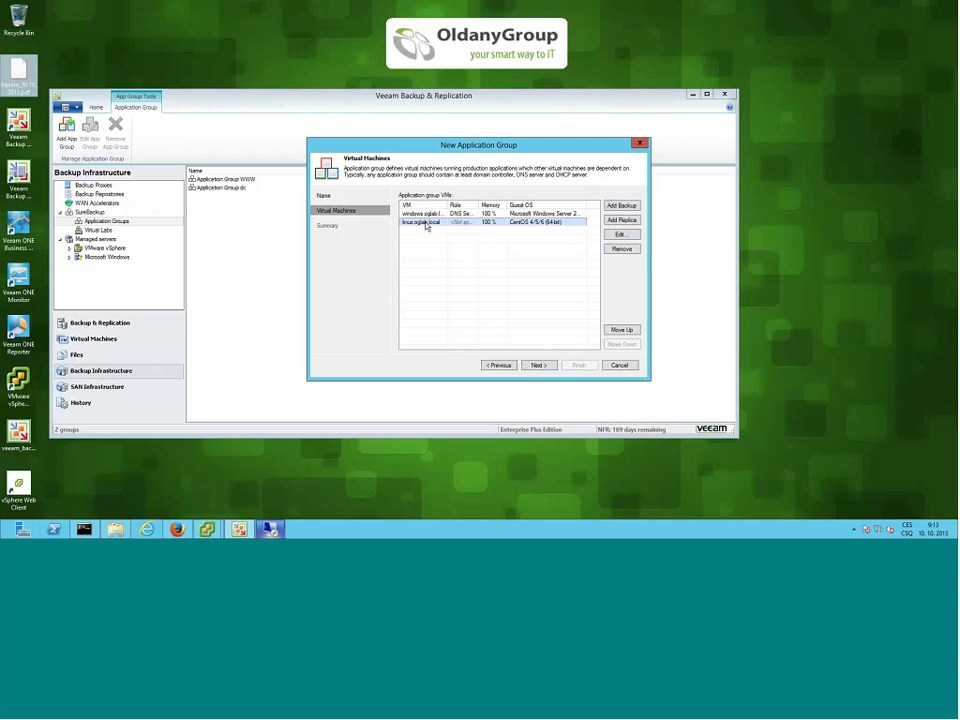
pyautogui.click(621, 236)
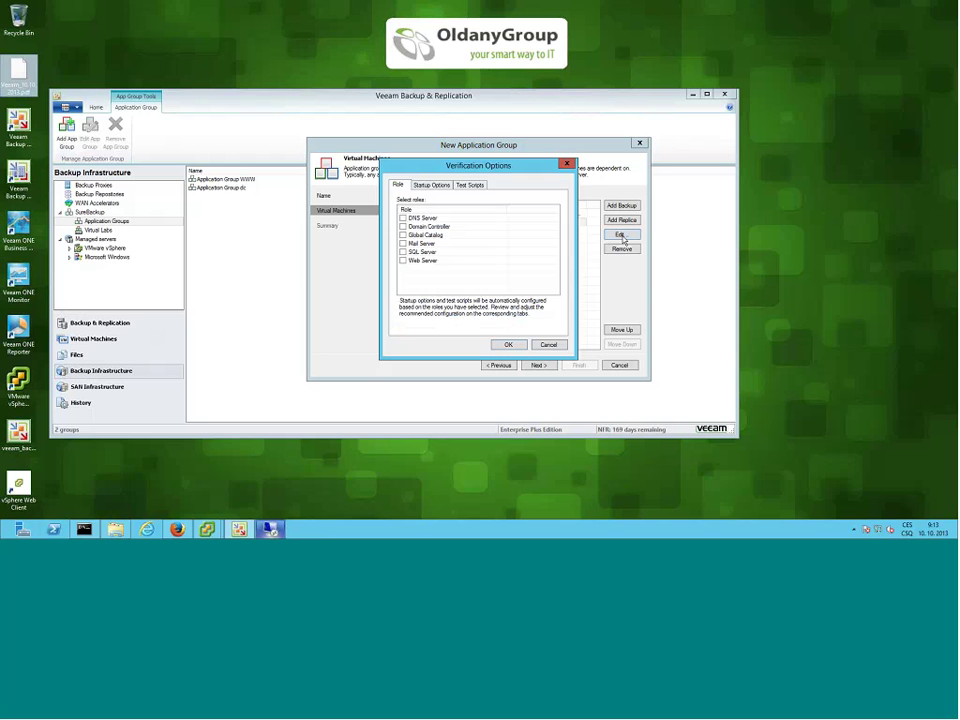
pyautogui.click(403, 261)
pyautogui.click(471, 186)
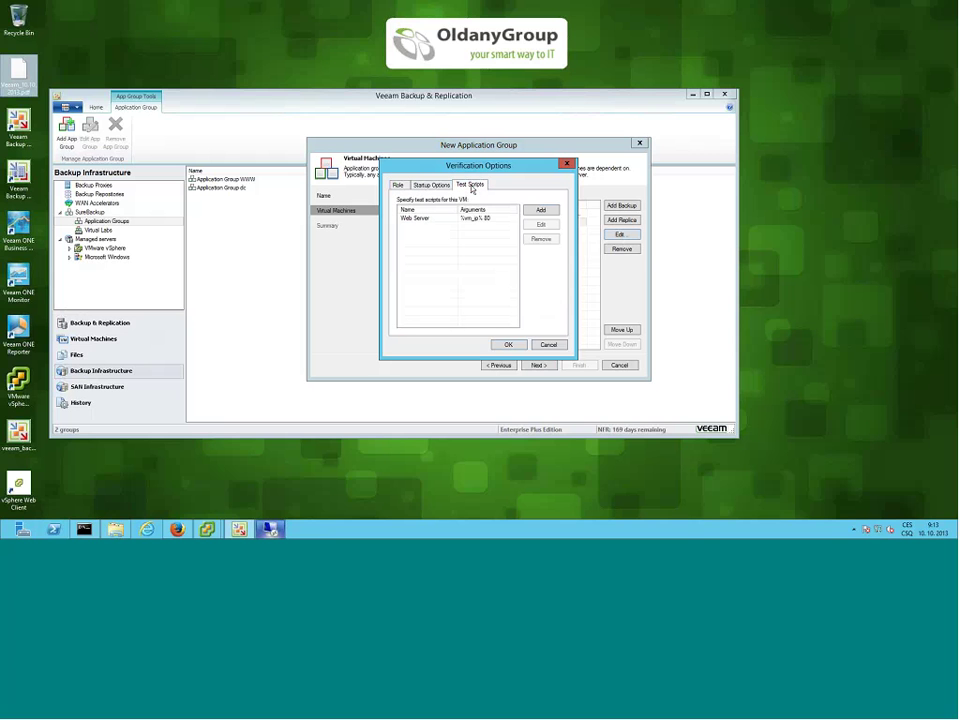
# Examine the predefined and custom script options for the Web Server test, and discard the verification changes.
pyautogui.click(418, 221)
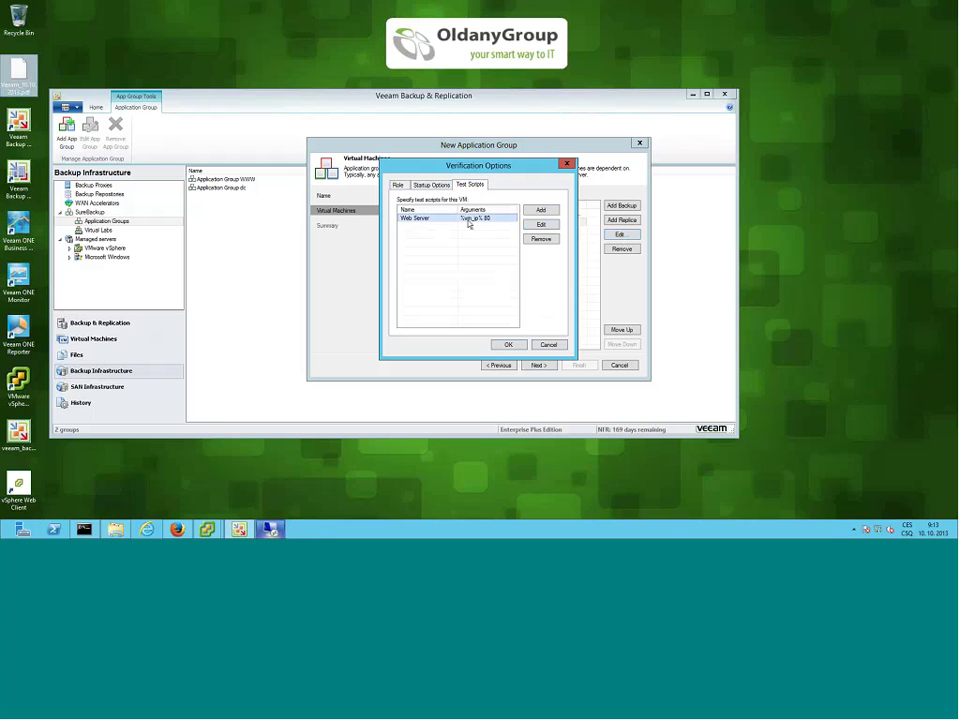
pyautogui.click(539, 226)
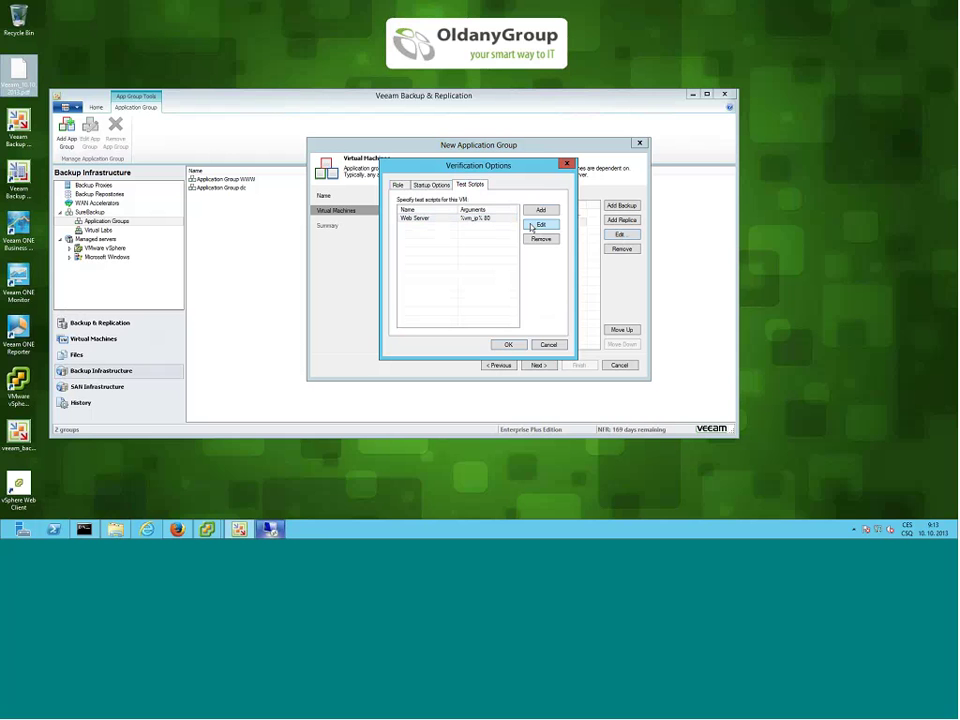
pyautogui.click(531, 225)
pyautogui.click(474, 217)
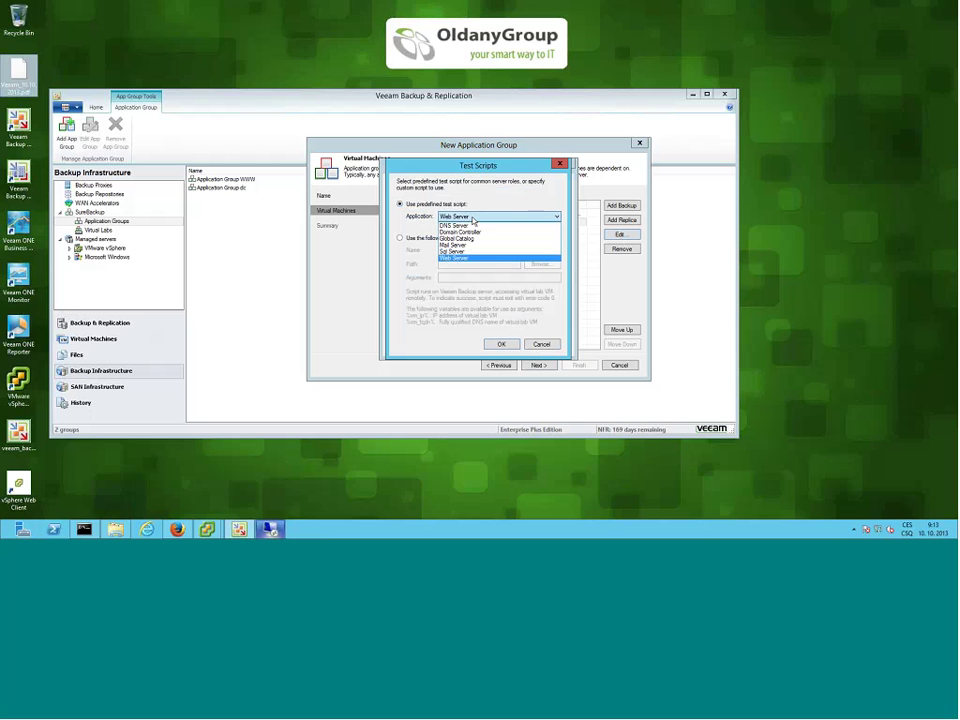
pyautogui.click(474, 220)
pyautogui.click(455, 240)
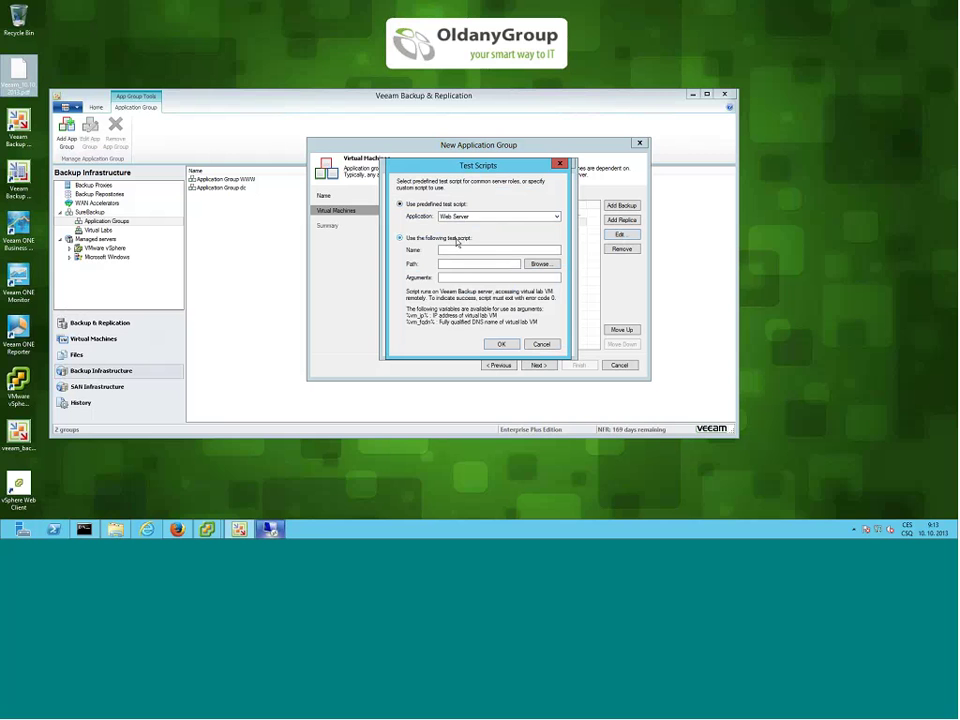
pyautogui.click(456, 241)
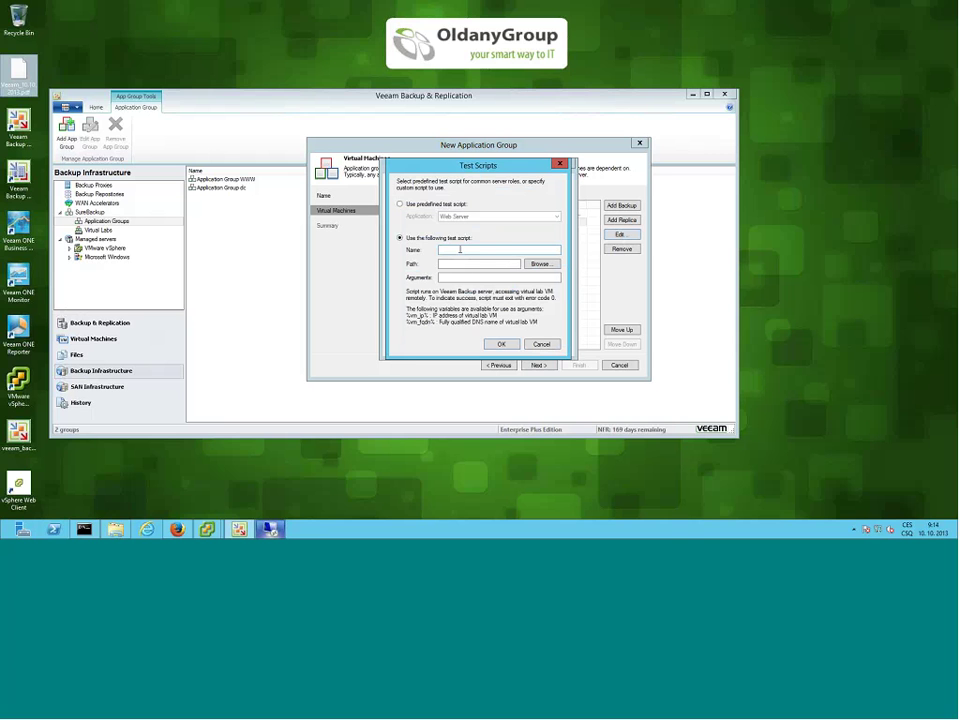
pyautogui.click(544, 346)
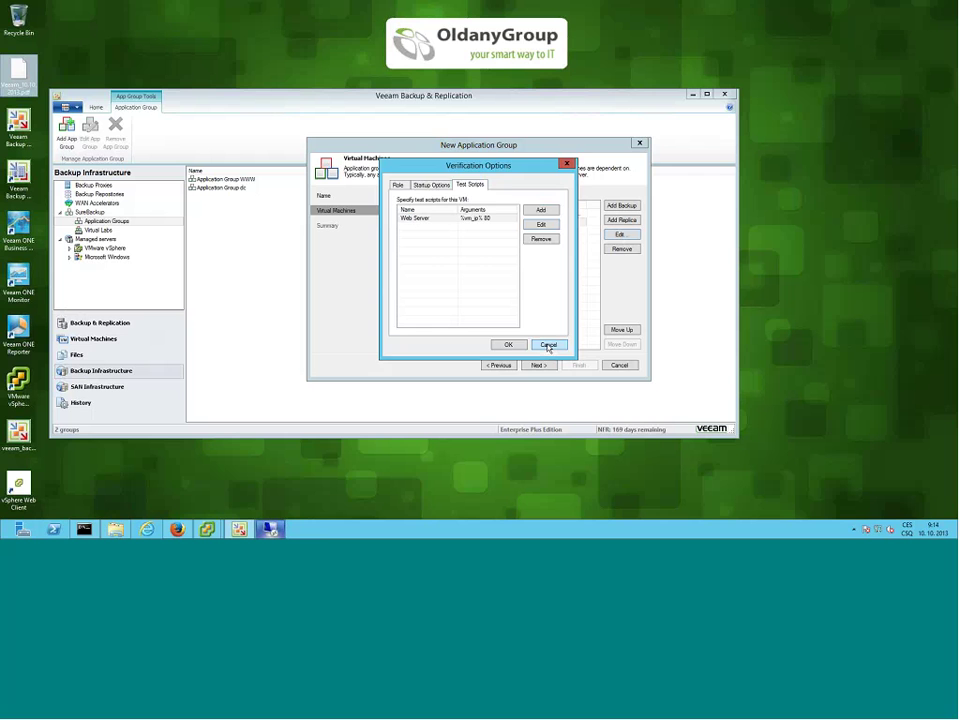
pyautogui.click(548, 346)
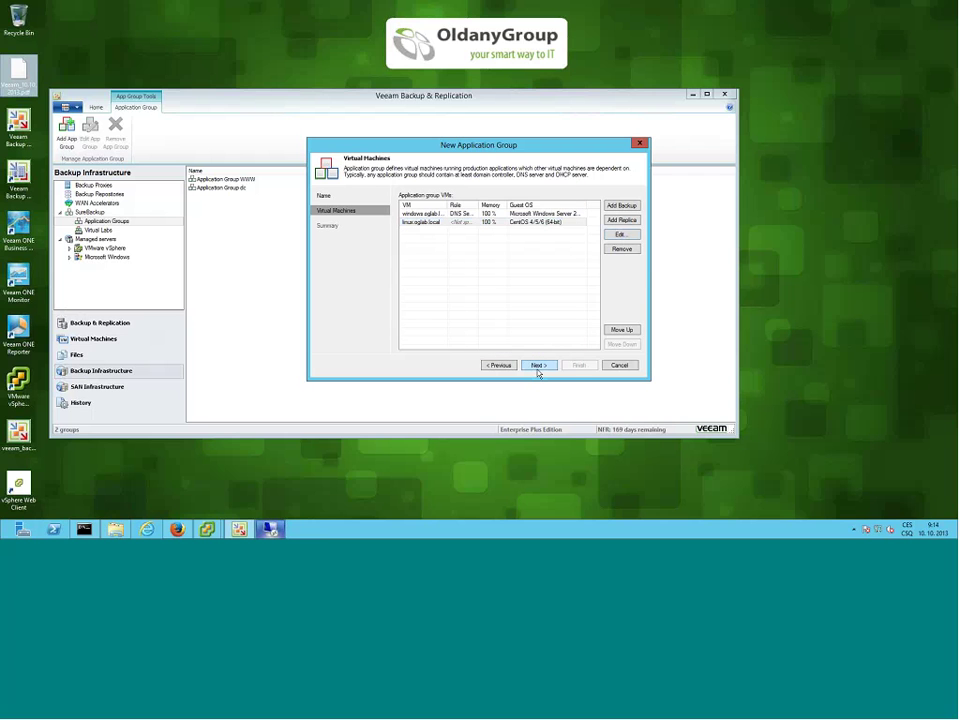
# Proceed to the summary and finish creating the application group.
pyautogui.click(538, 365)
pyautogui.click(576, 366)
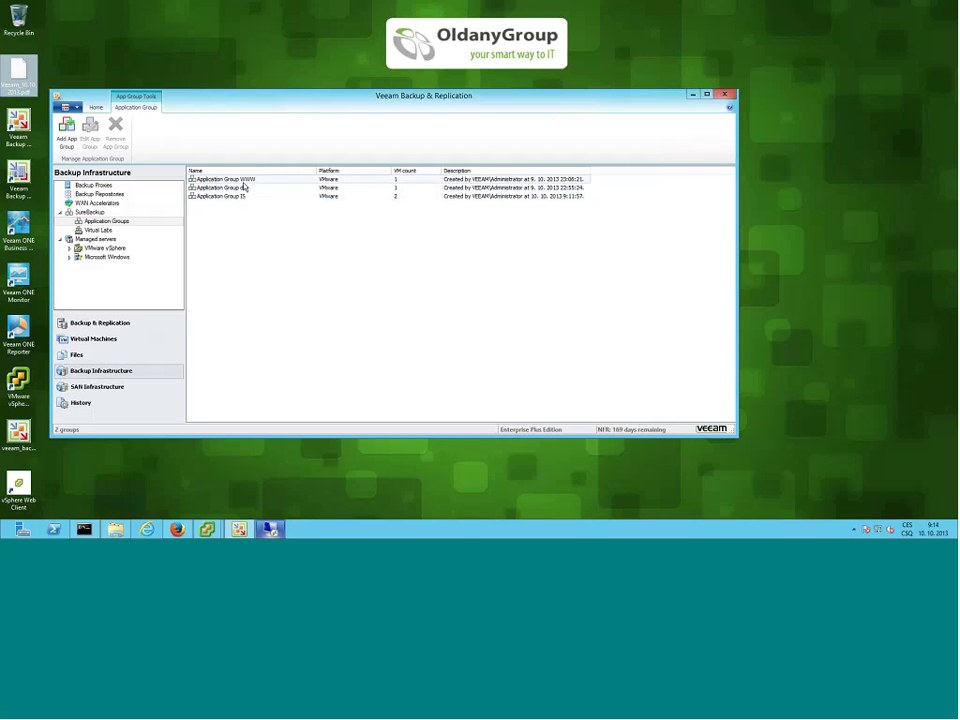
# View the list of virtual labs and return to the overview of backup and replication jobs.
pyautogui.click(100, 230)
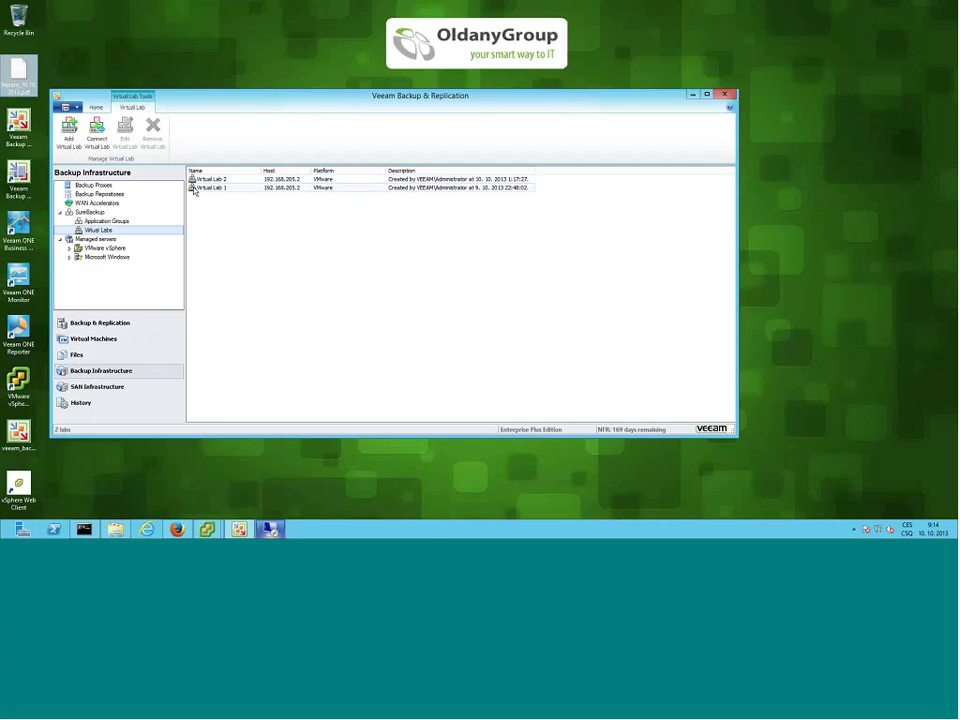
pyautogui.click(96, 324)
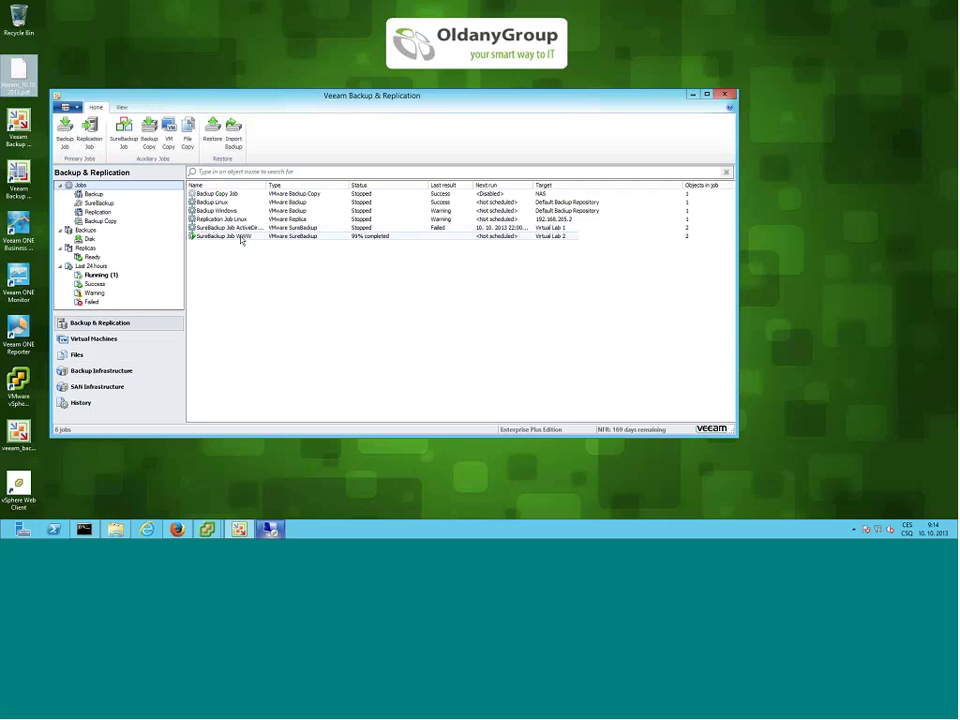
# Start a new virtual lab in the backup infrastructure and name it Virtual Lab IS.
pyautogui.click(102, 375)
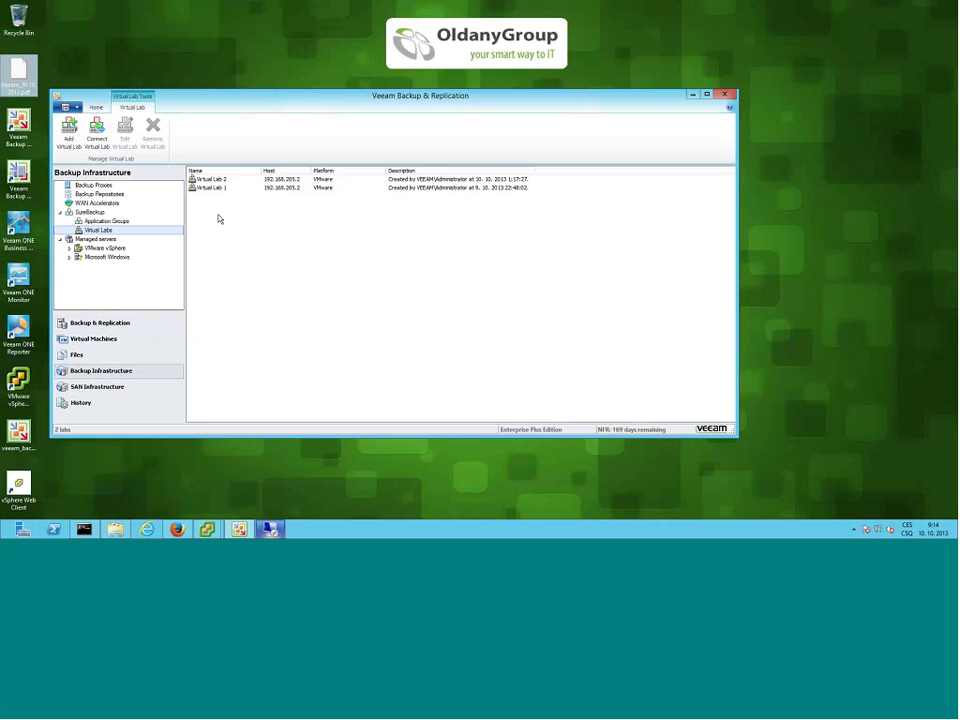
pyautogui.rightClick(216, 215)
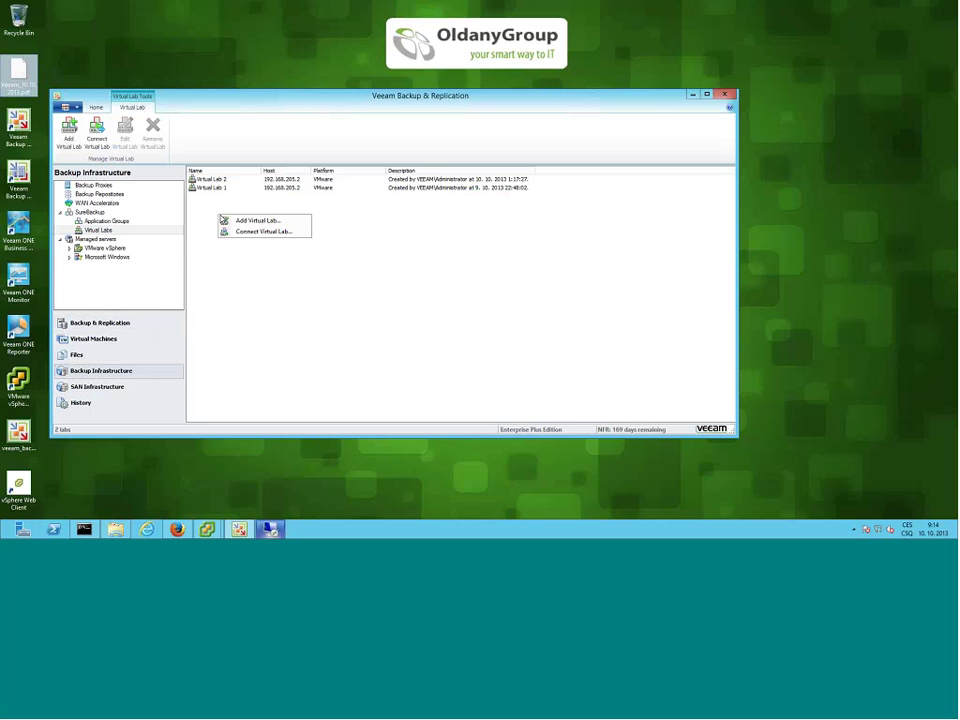
pyautogui.click(258, 221)
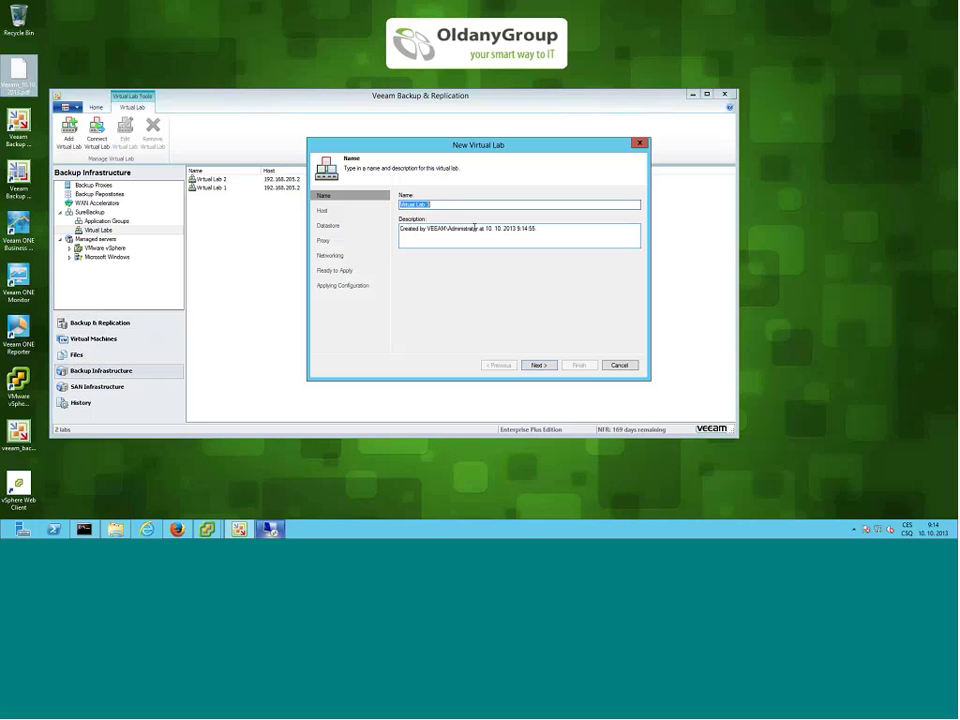
pyautogui.click(447, 206)
pyautogui.press('BackSpace')
pyautogui.write('IS')
pyautogui.click(539, 366)
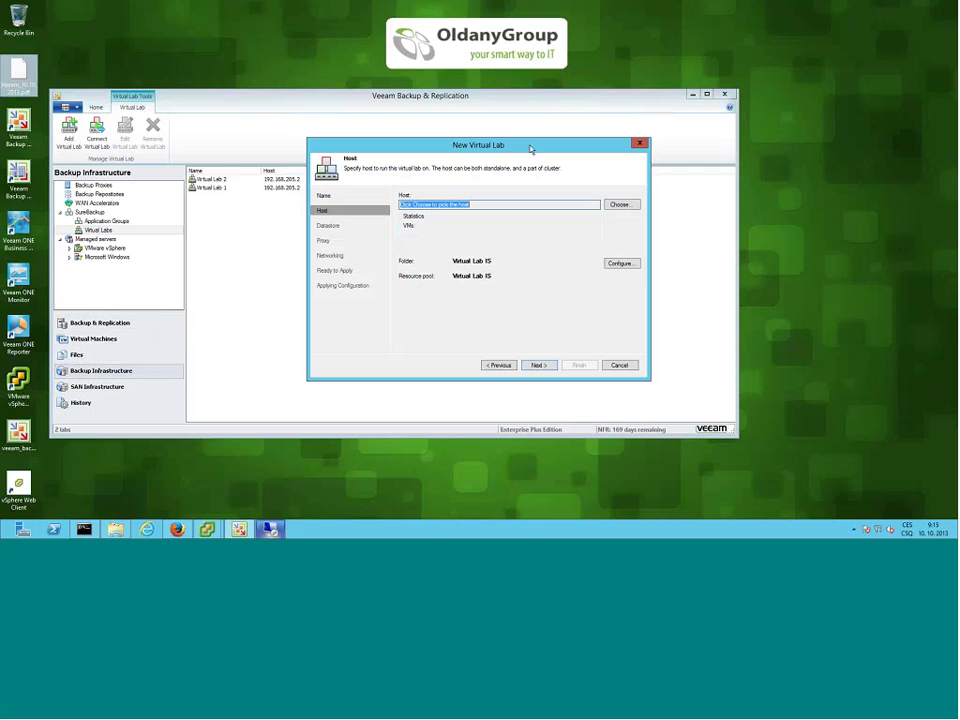
# Choose 192.168.205.2 as the host for the virtual lab.
pyautogui.click(620, 204)
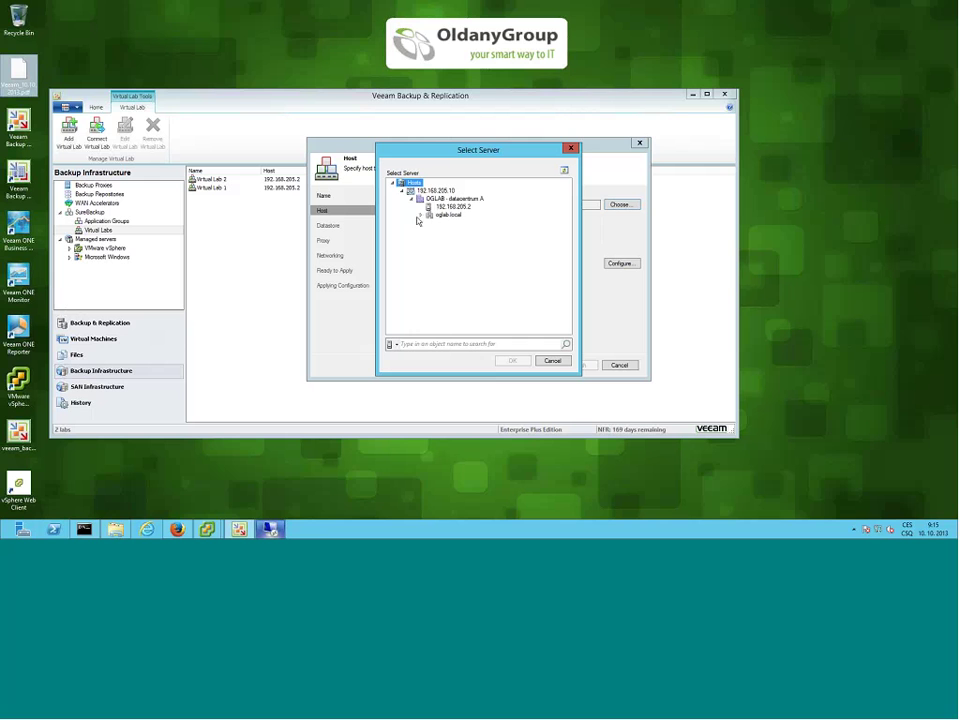
pyautogui.click(455, 207)
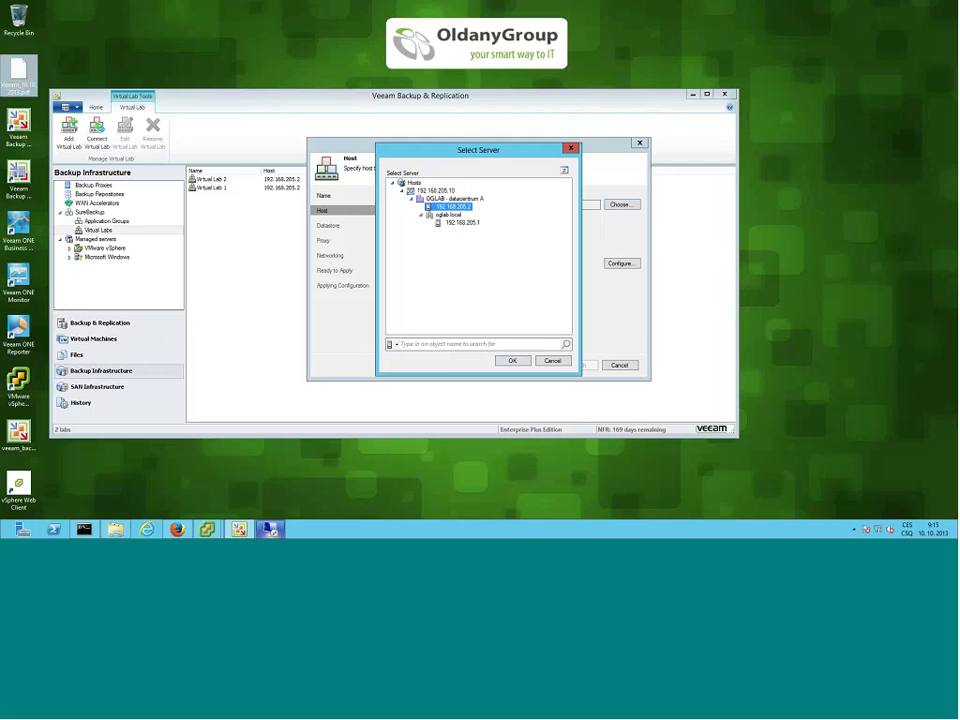
pyautogui.click(512, 360)
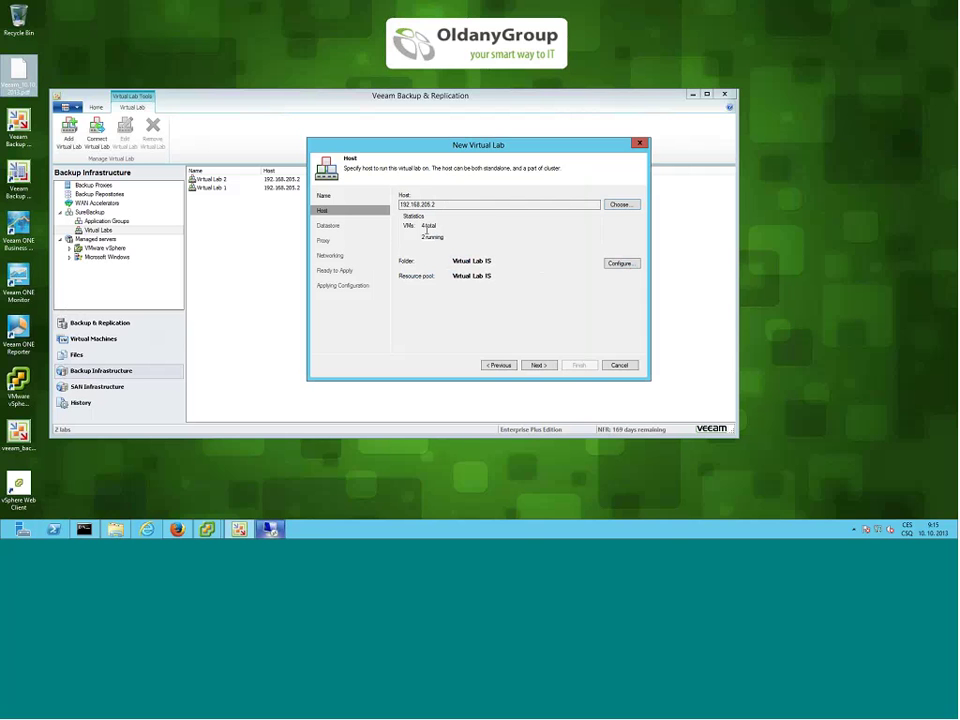
pyautogui.click(536, 366)
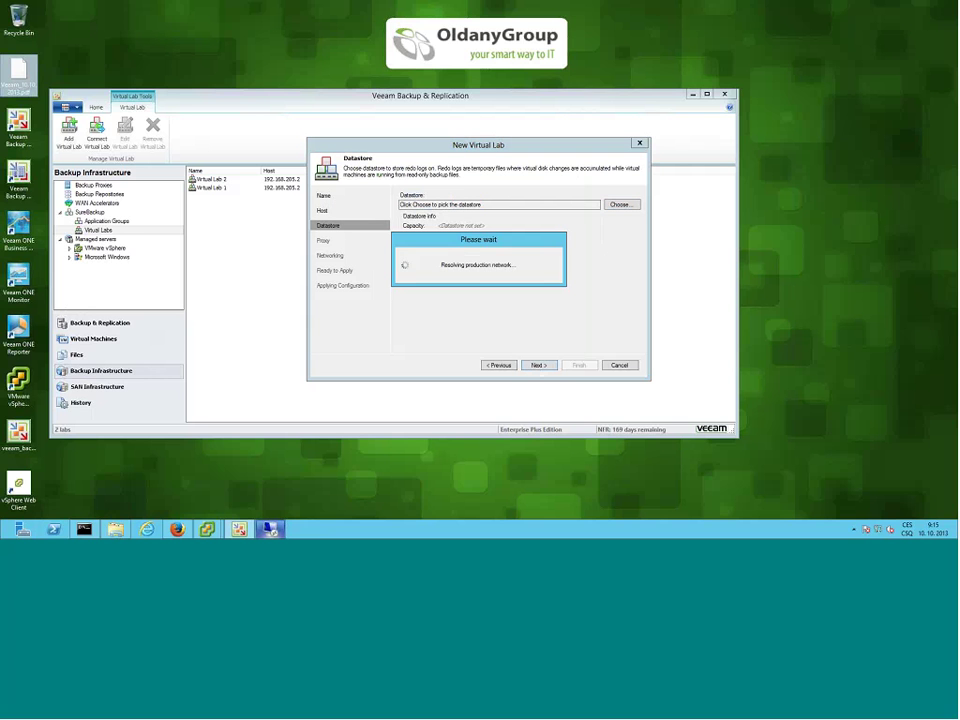
# Select the iSCSI_STORAGE1 datastore on host 192.168.205.2 for the lab's redo logs.
pyautogui.click(622, 205)
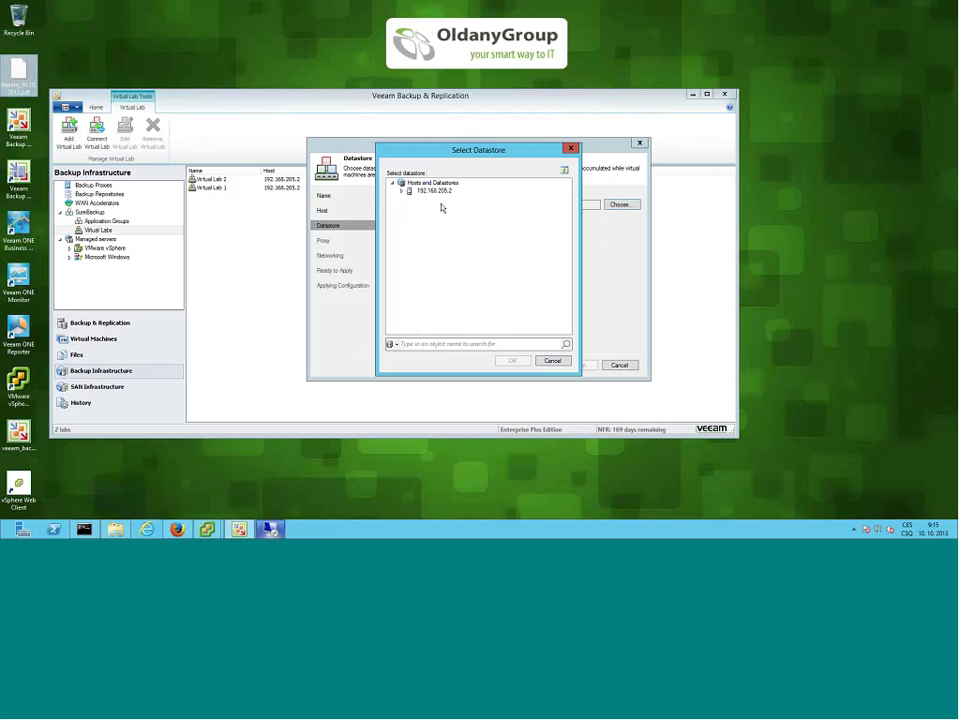
pyautogui.click(403, 191)
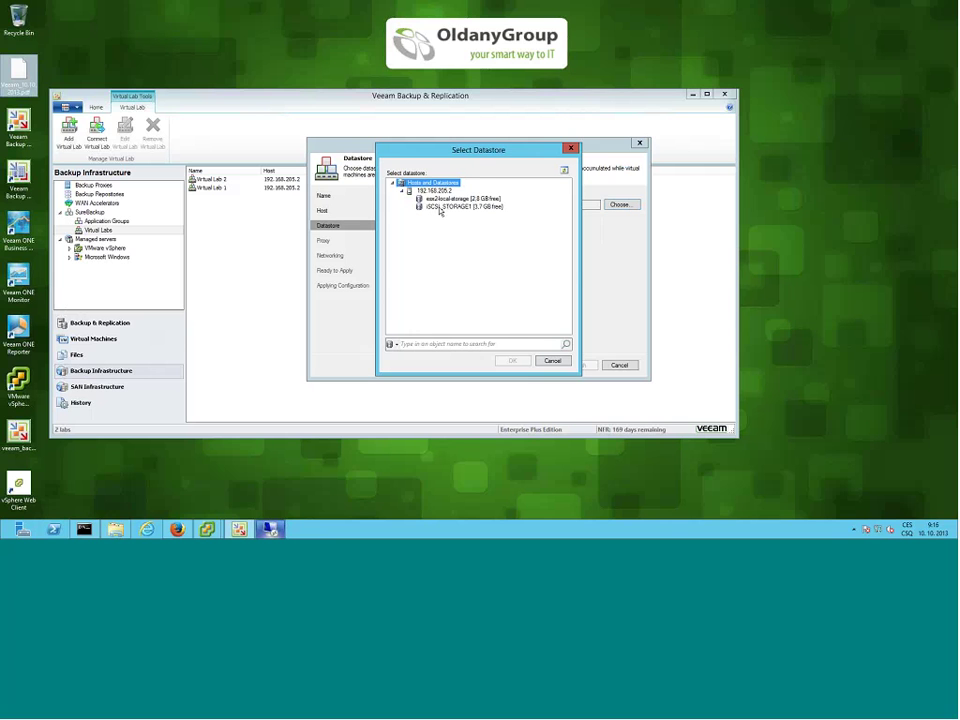
pyautogui.click(438, 207)
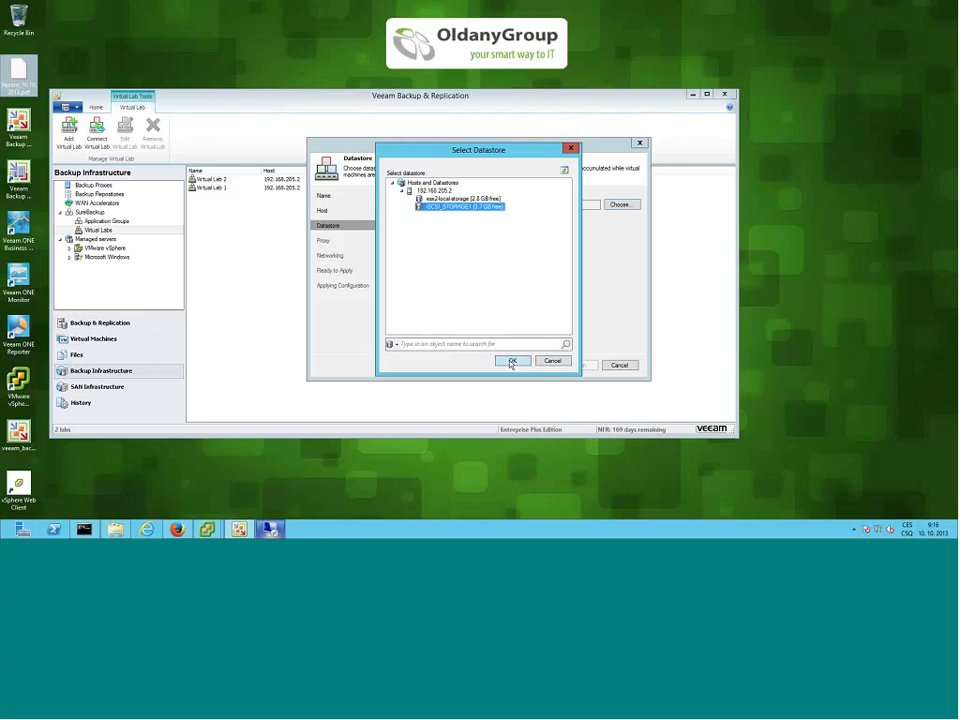
pyautogui.click(511, 362)
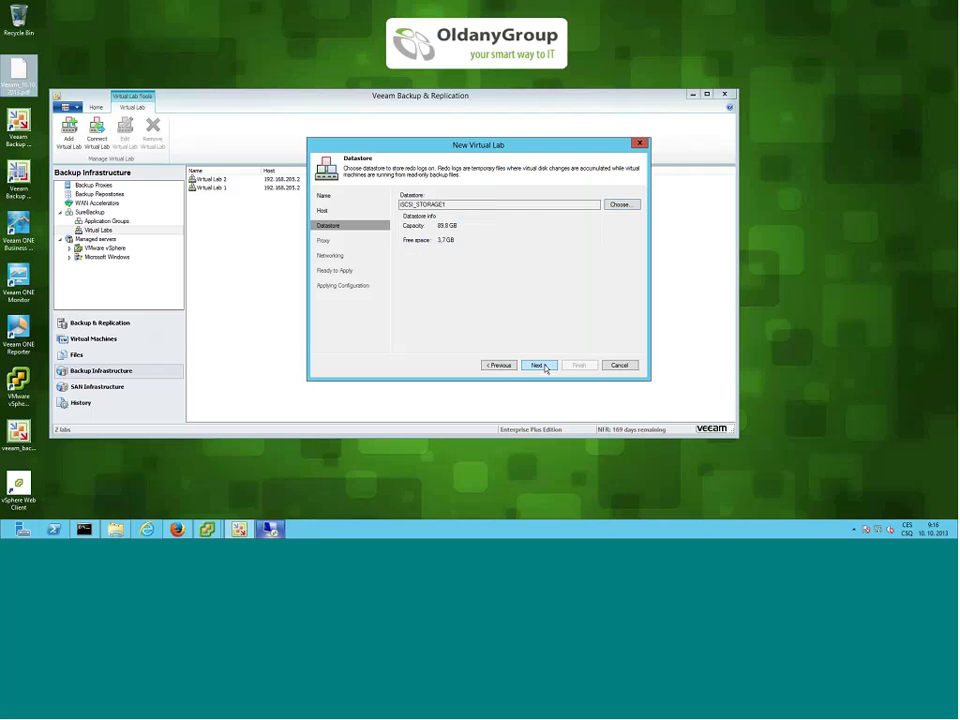
pyautogui.click(539, 365)
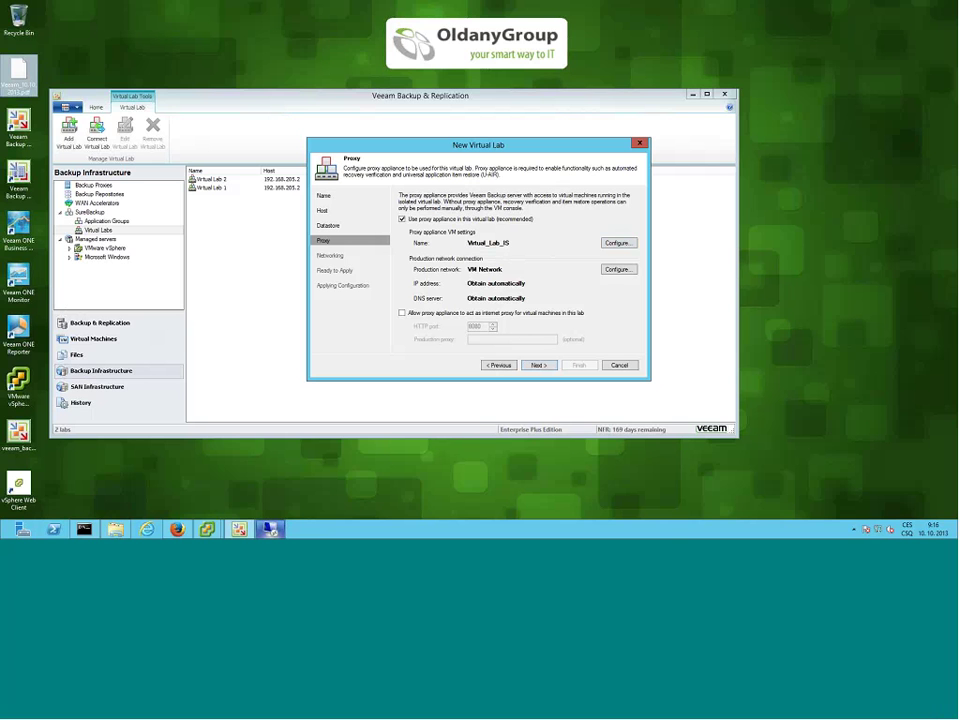
# Review the proxy appliance's production network settings and close them without changes.
pyautogui.click(616, 270)
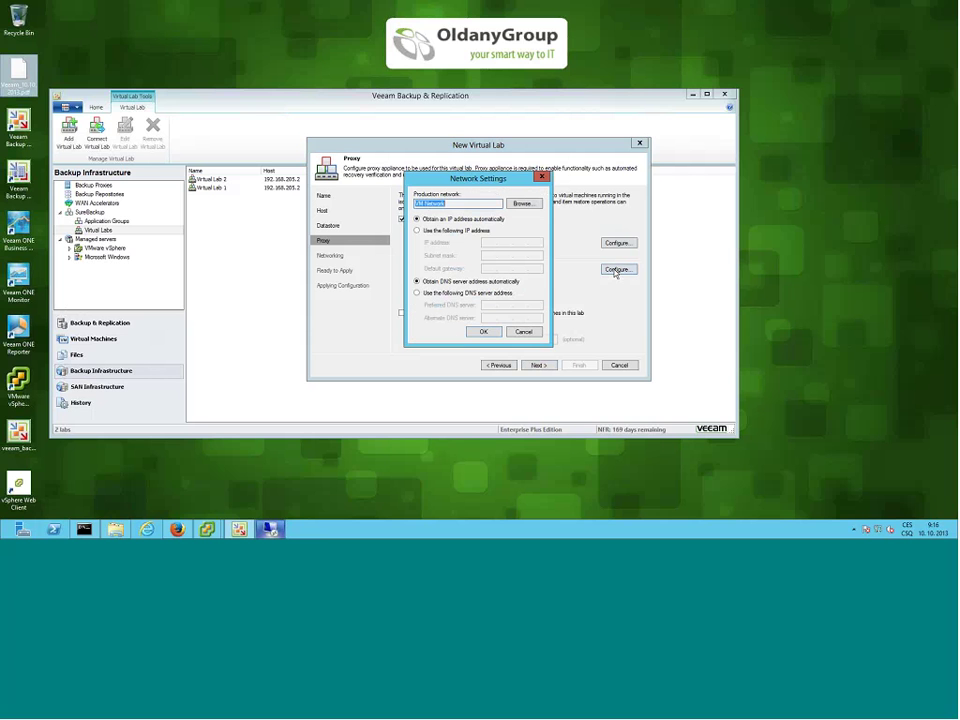
pyautogui.moveTo(527, 173); pyautogui.dragTo(695, 106)
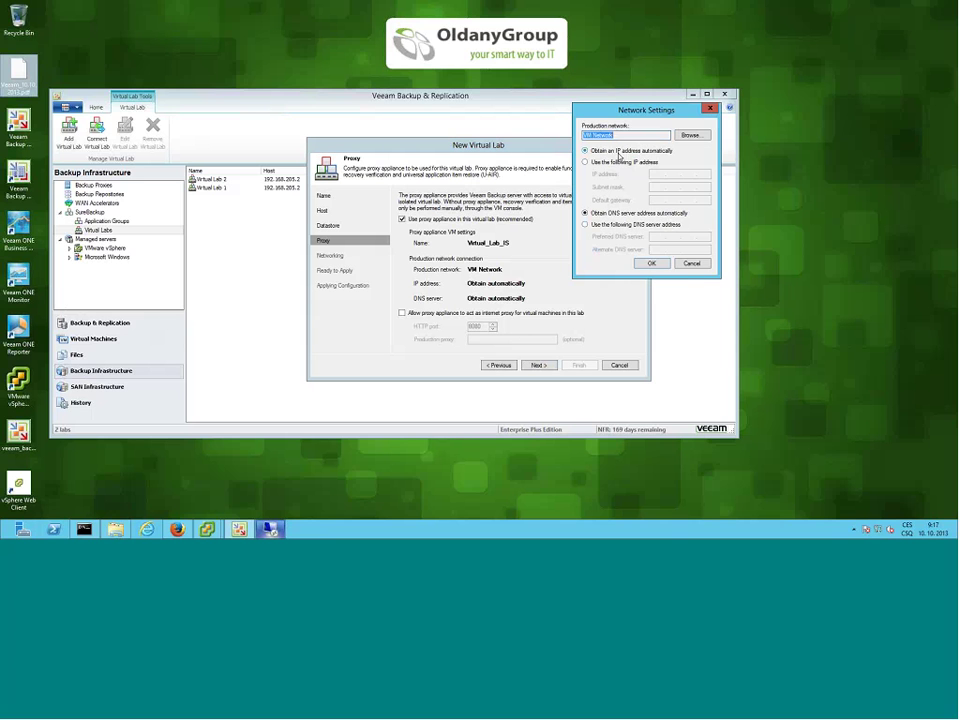
pyautogui.click(690, 264)
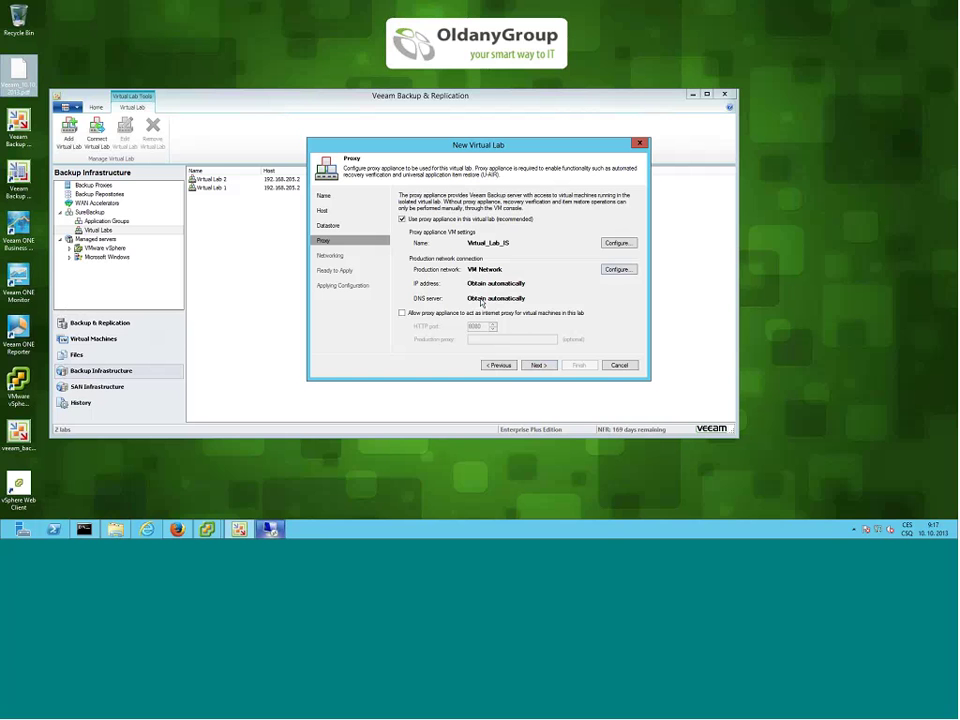
# Choose advanced single-host networking with manual configuration and accept the isolated network mapping for VM Network.
pyautogui.click(547, 366)
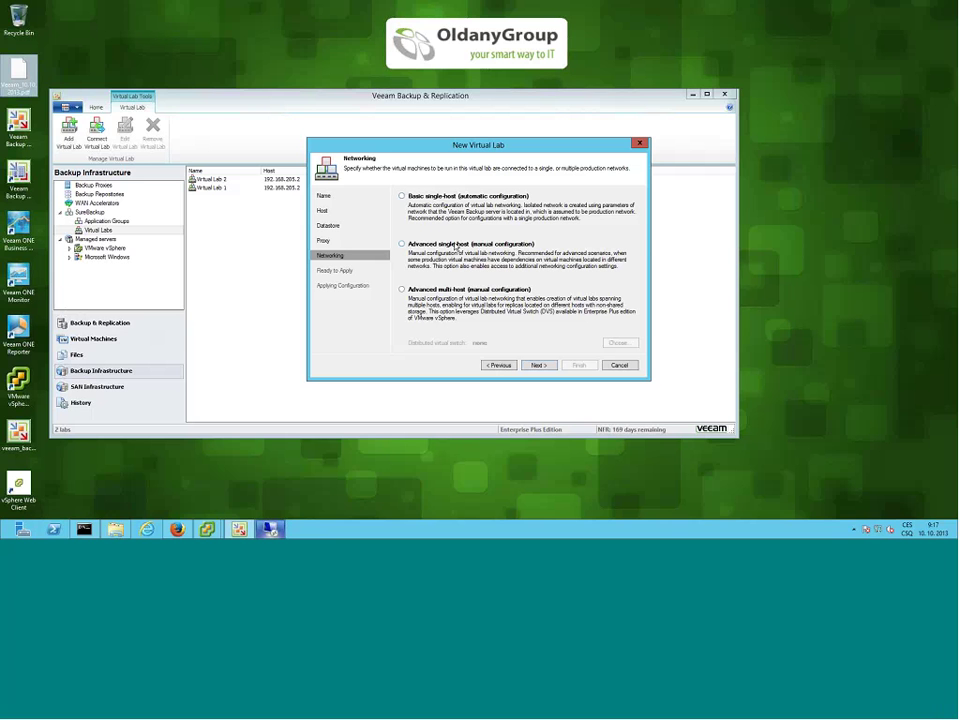
pyautogui.click(454, 290)
pyautogui.click(456, 246)
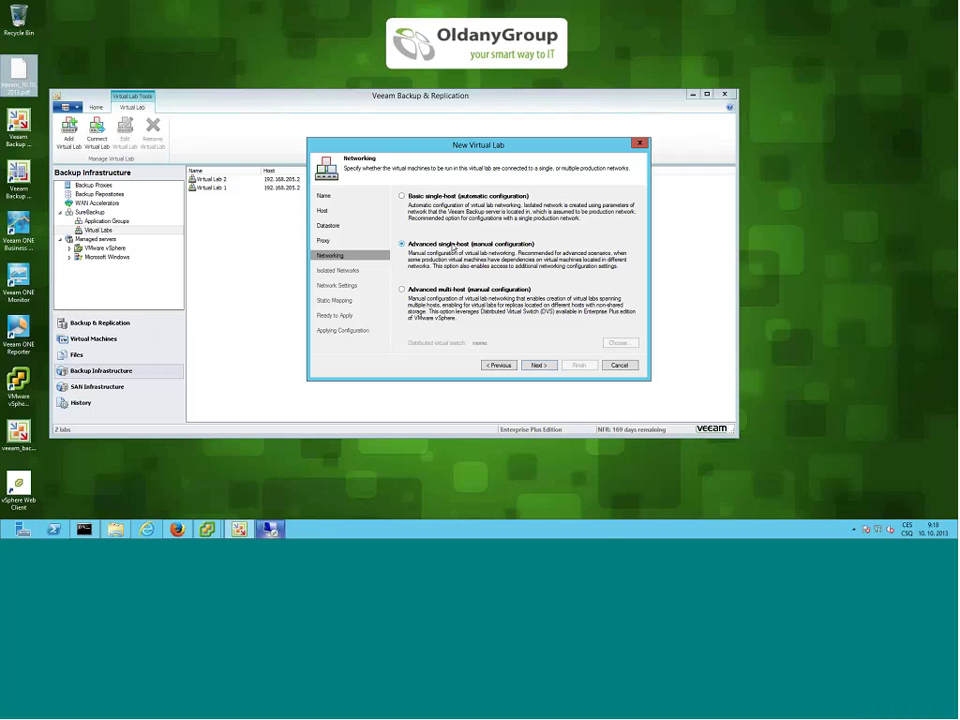
pyautogui.click(540, 365)
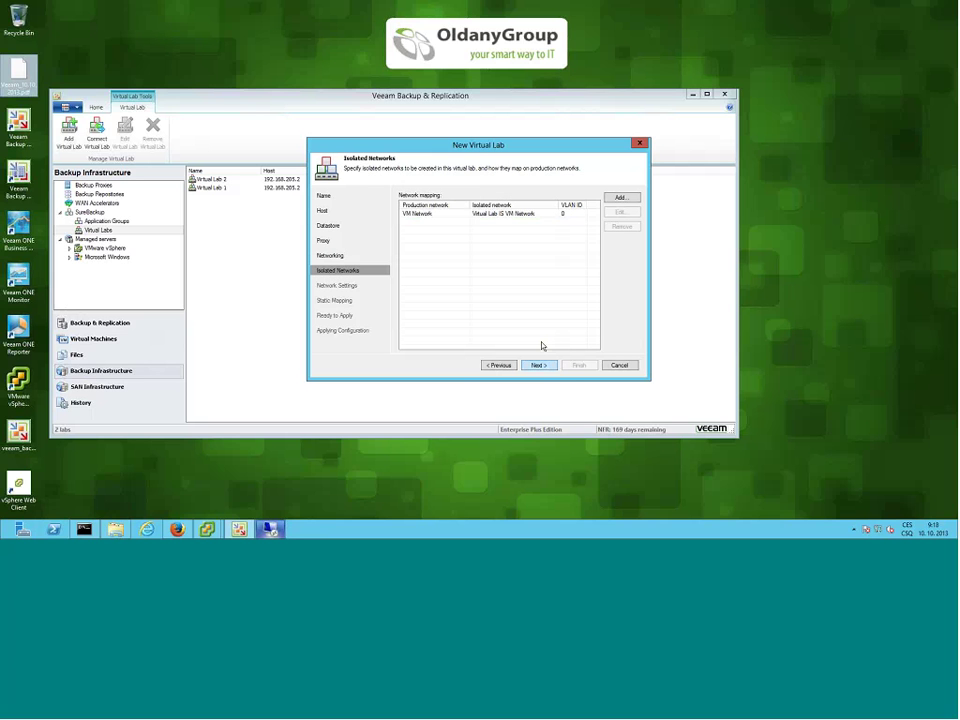
pyautogui.click(502, 215)
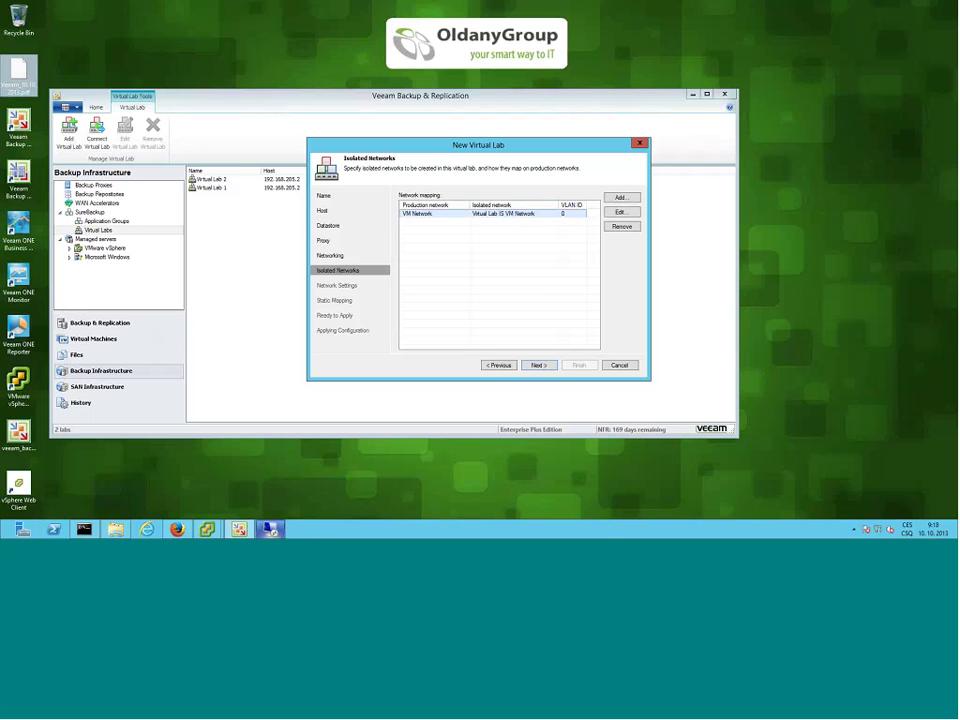
pyautogui.click(540, 366)
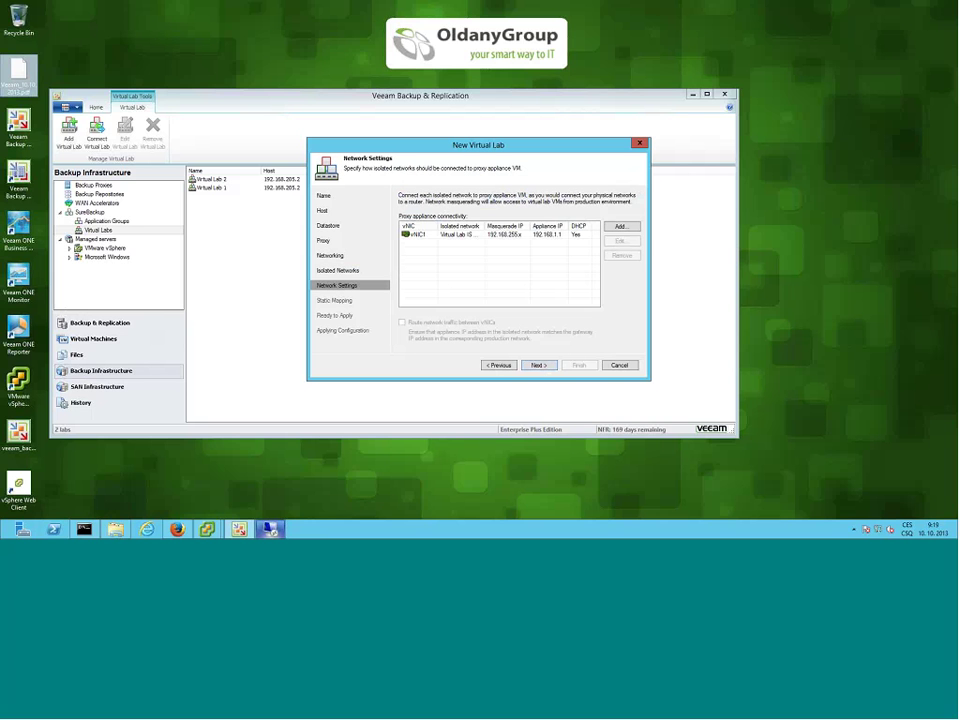
# Set the proxy appliance IP address of vNIC1 in the isolated network to 192.168.205.254.
pyautogui.click(430, 237)
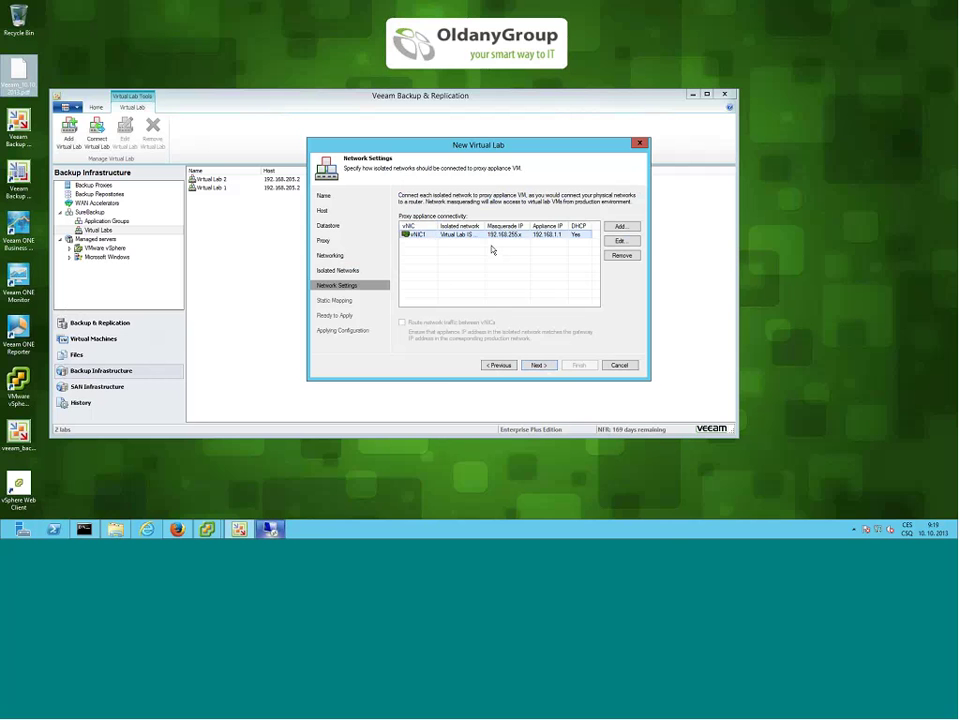
pyautogui.click(617, 242)
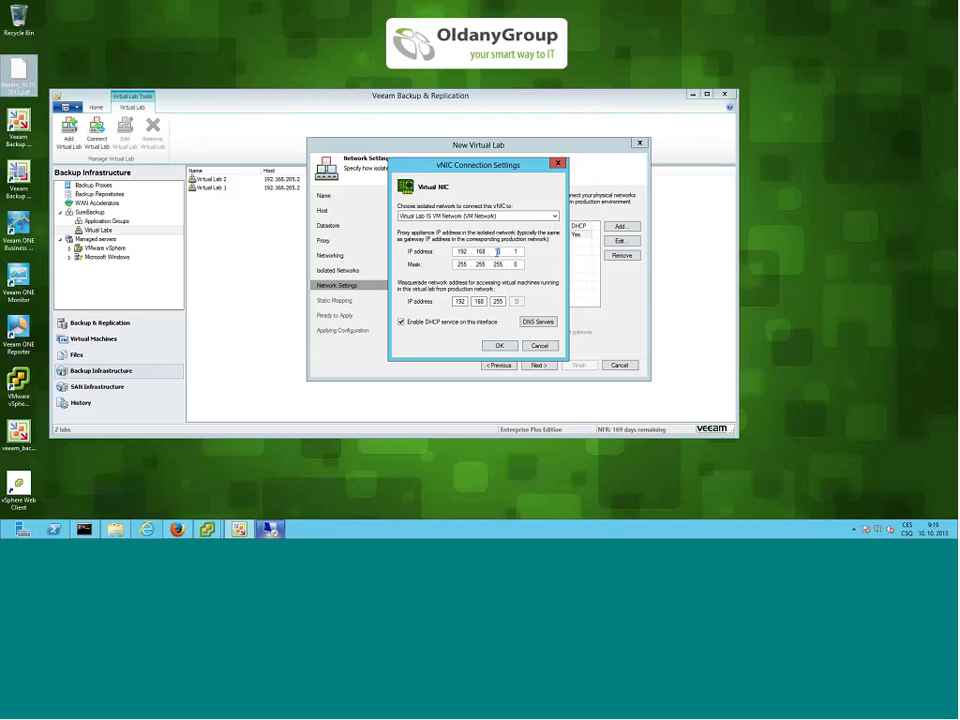
pyautogui.doubleClick(497, 252)
pyautogui.write('205')
pyautogui.click(507, 251)
pyautogui.doubleClick(516, 252)
pyautogui.write('255')
pyautogui.press('BackSpace')
pyautogui.write('4')
# Set the vNIC1 masquerade network address to 192.168.222.0 and accept the network settings.
pyautogui.doubleClick(498, 302)
pyautogui.write('223')
pyautogui.click(500, 346)
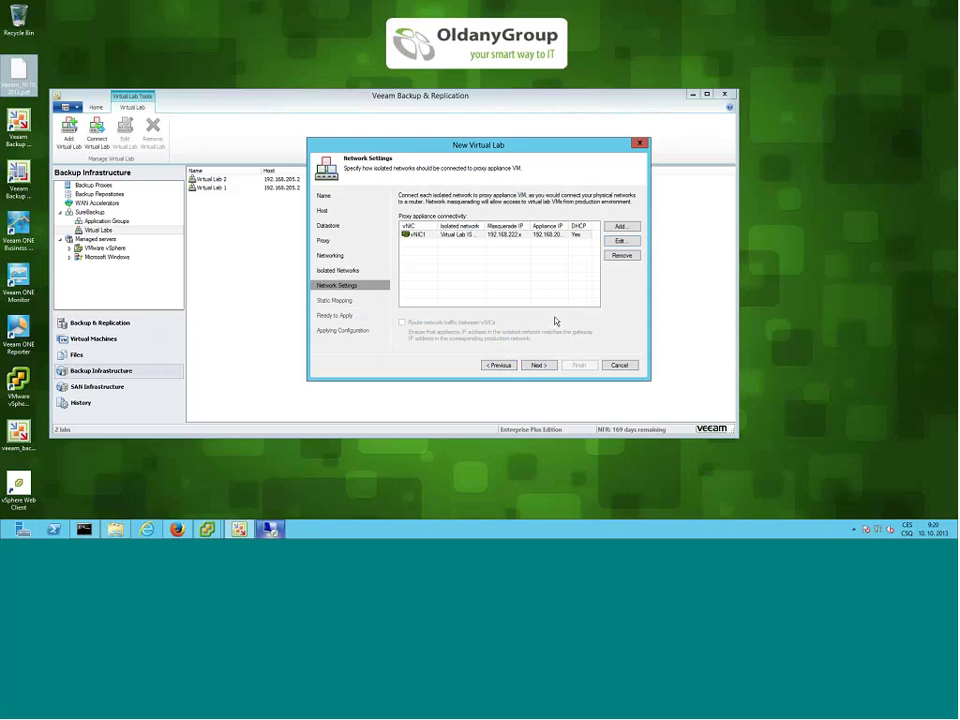
pyautogui.click(537, 366)
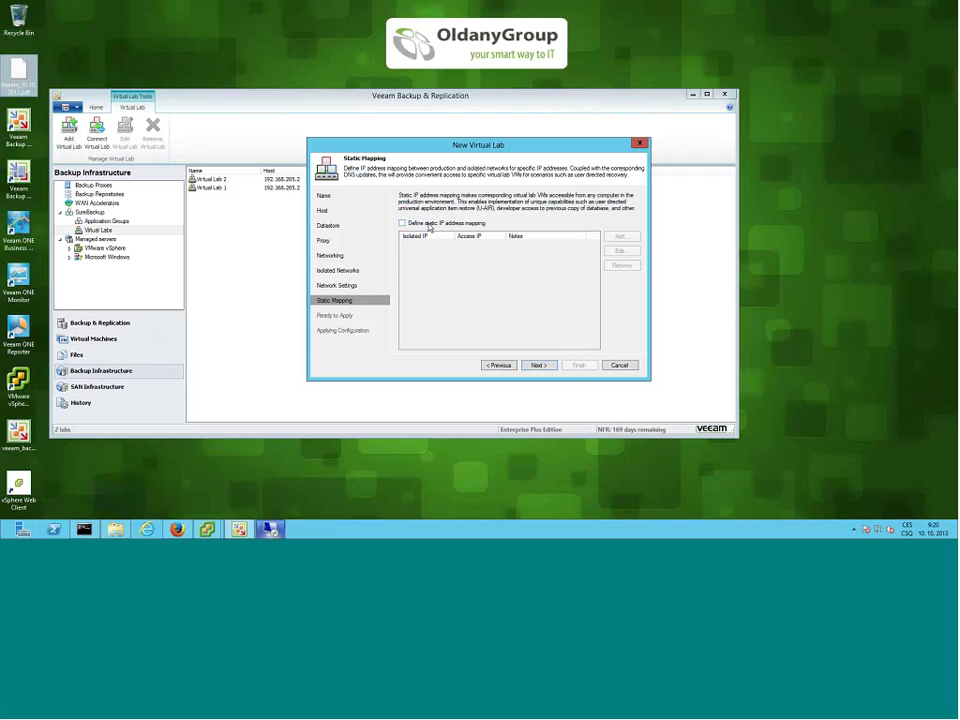
# Enable static IP address mapping and map isolated IP 192.168.205.12 to access IP 192.168.205.25 on VM Network.
pyautogui.click(430, 227)
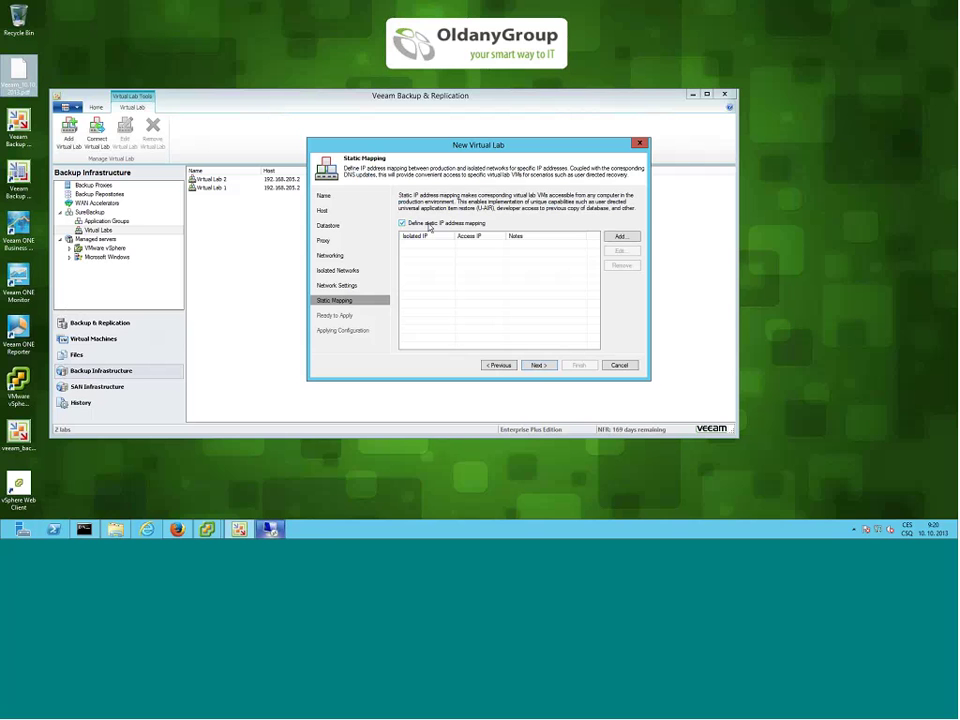
pyautogui.click(631, 243)
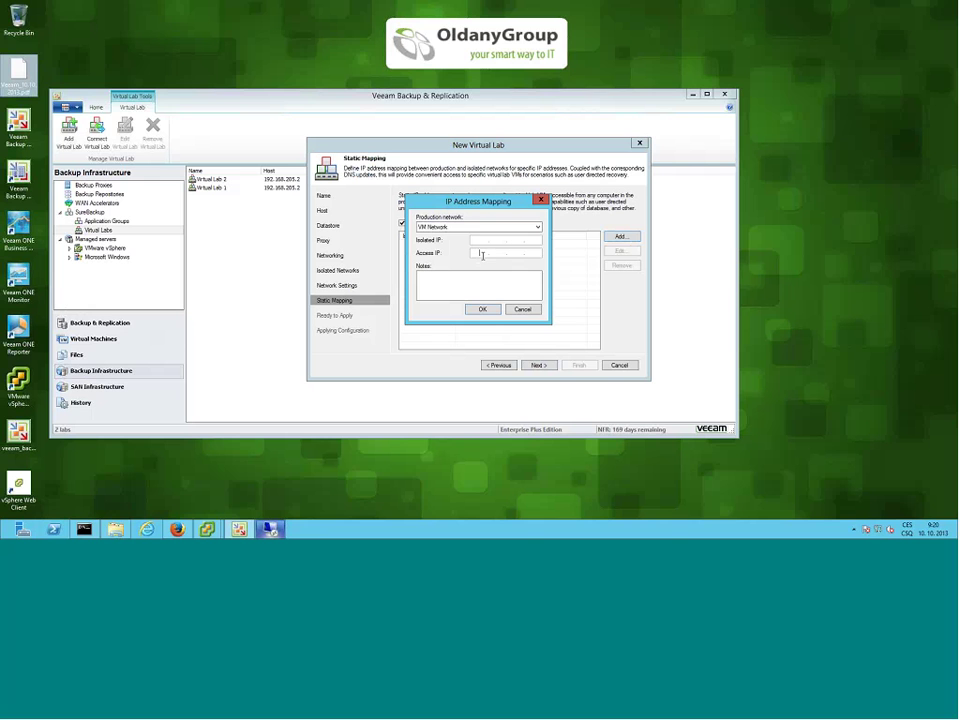
pyautogui.write('192.168.205')
pyautogui.write('25')
pyautogui.click(497, 240)
pyautogui.write('192.168.205')
pyautogui.write('12')
pyautogui.click(531, 252)
pyautogui.doubleClick(531, 252)
pyautogui.doubleClick(533, 240)
pyautogui.click(482, 309)
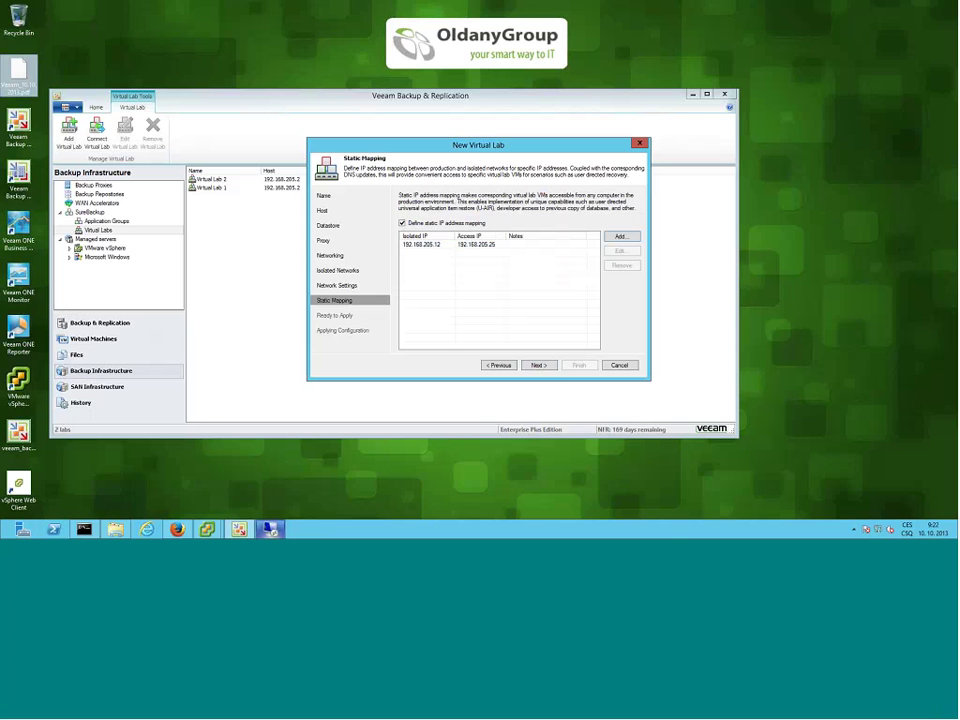
# Apply the virtual lab configuration and switch to vSphere Client to view the Virtual Lab IS resource pool.
pyautogui.click(545, 368)
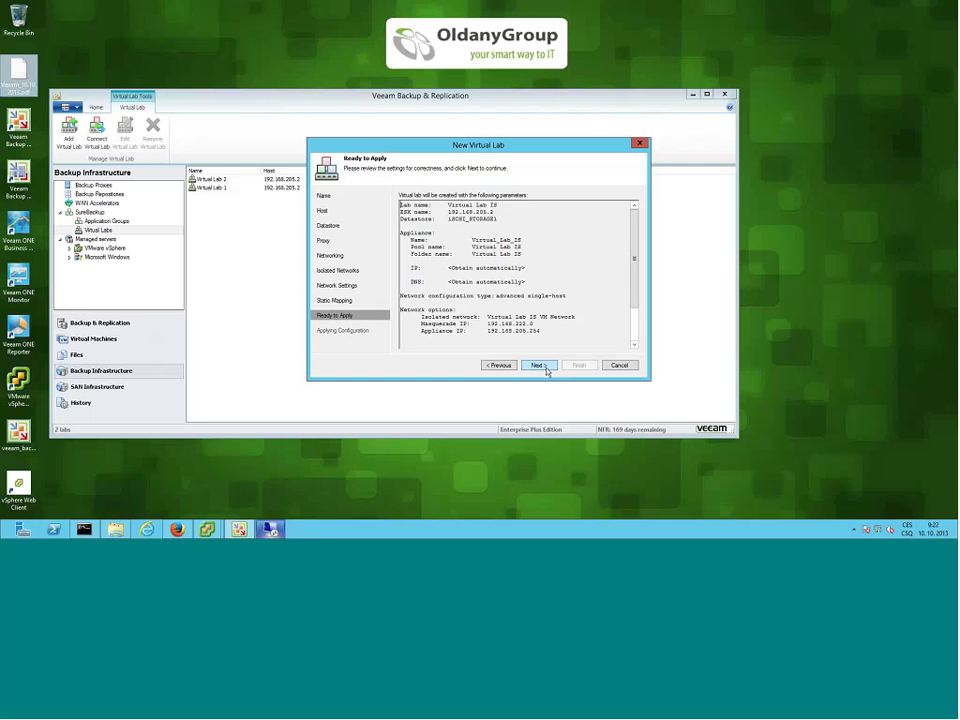
pyautogui.click(545, 369)
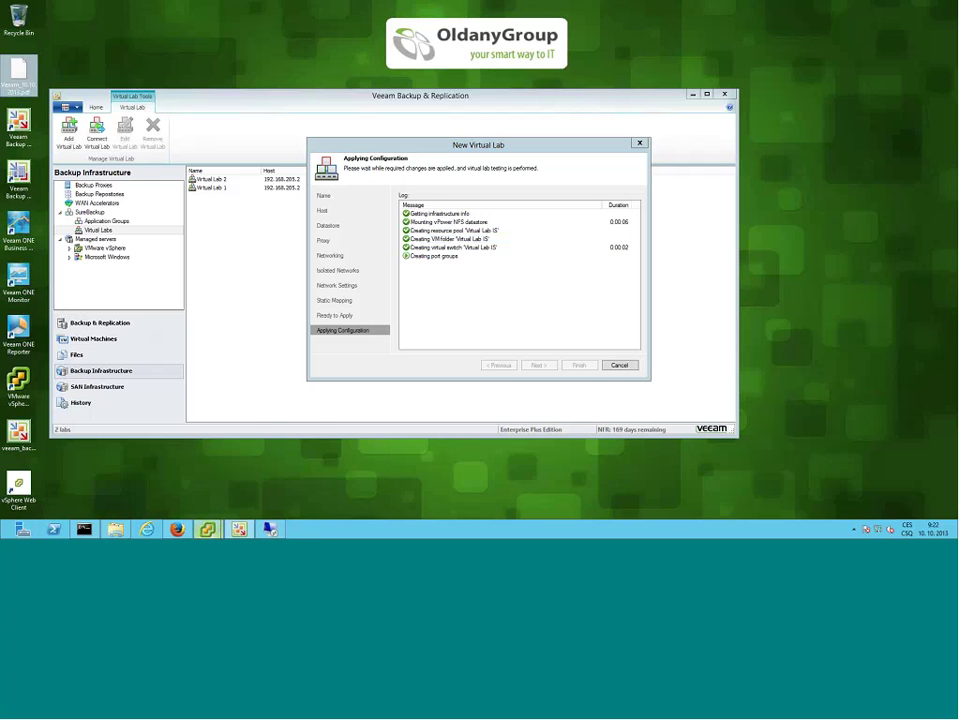
pyautogui.moveTo(209, 528)
pyautogui.click(142, 487)
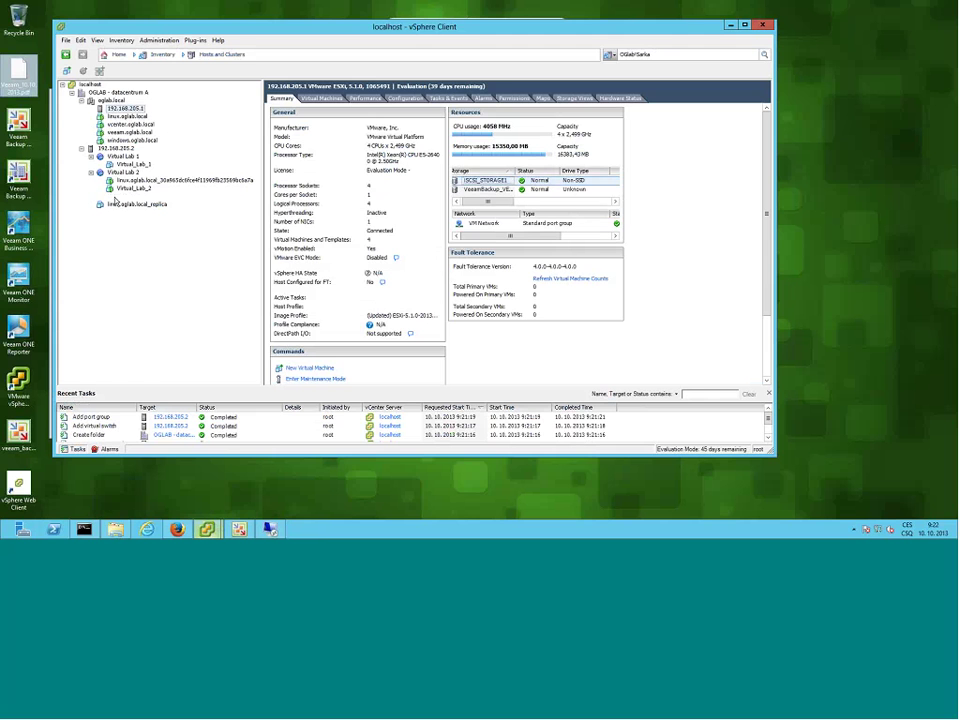
pyautogui.click(140, 197)
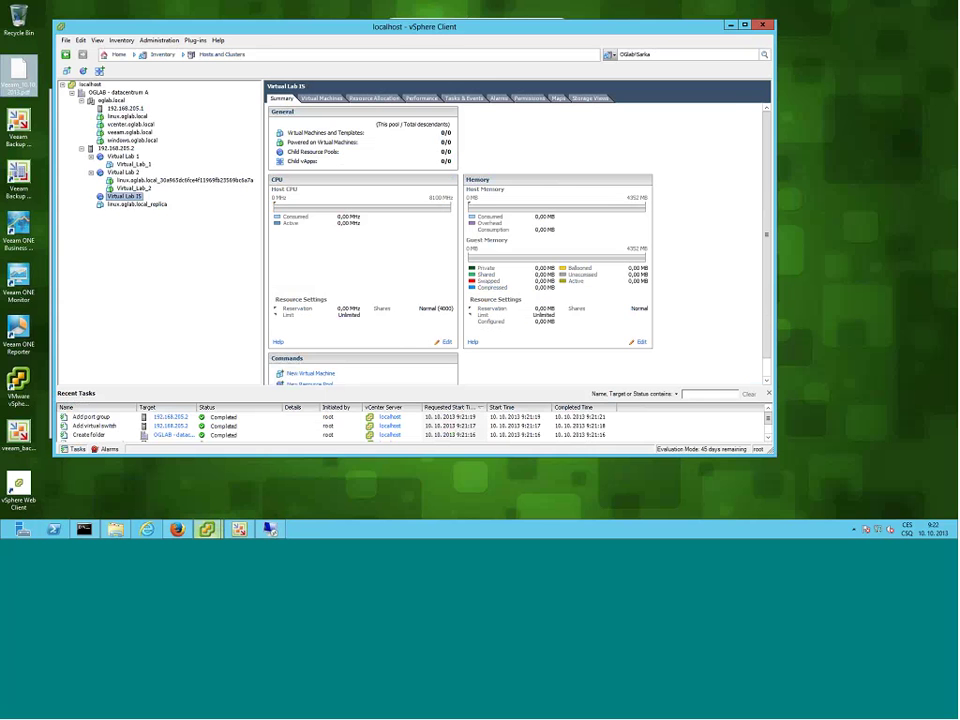
# Switch back to Veeam Backup & Replication and finish the virtual lab creation.
pyautogui.click(240, 530)
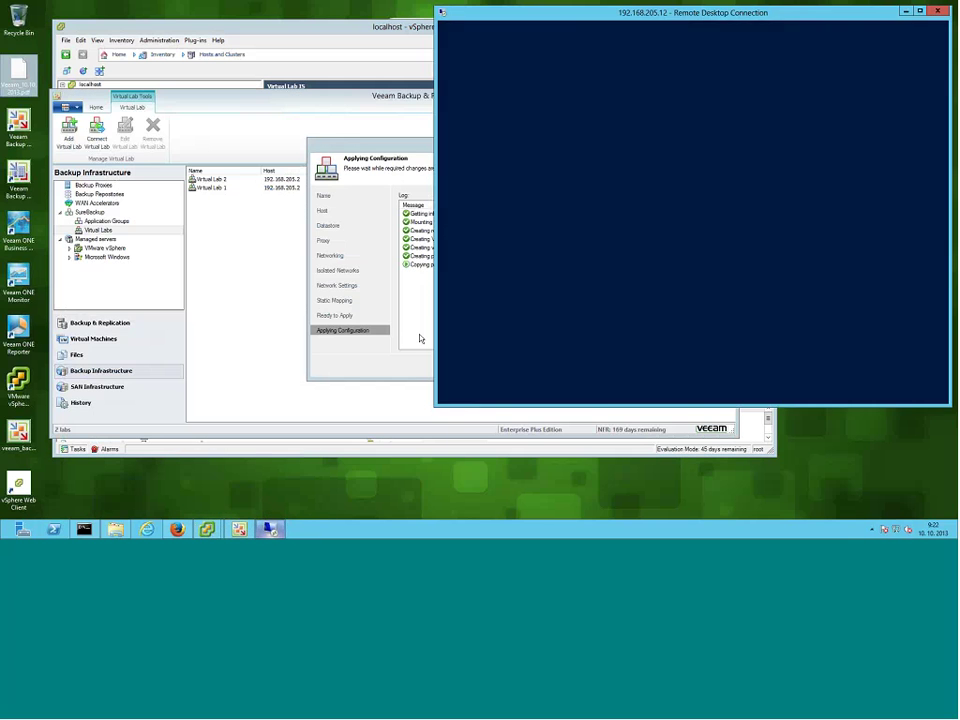
pyautogui.click(422, 334)
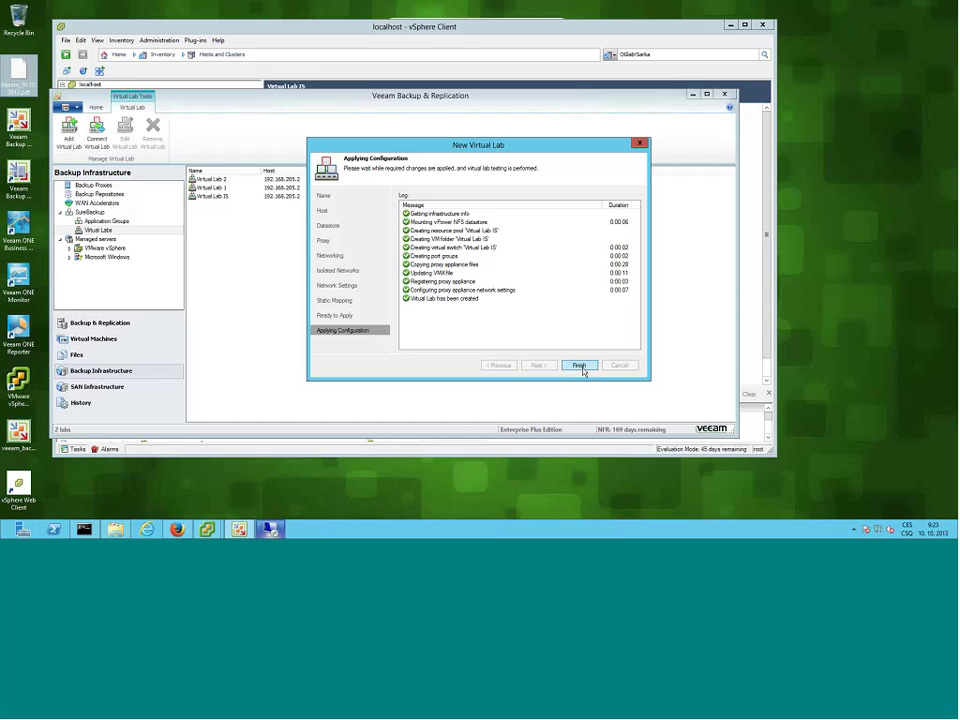
pyautogui.click(580, 366)
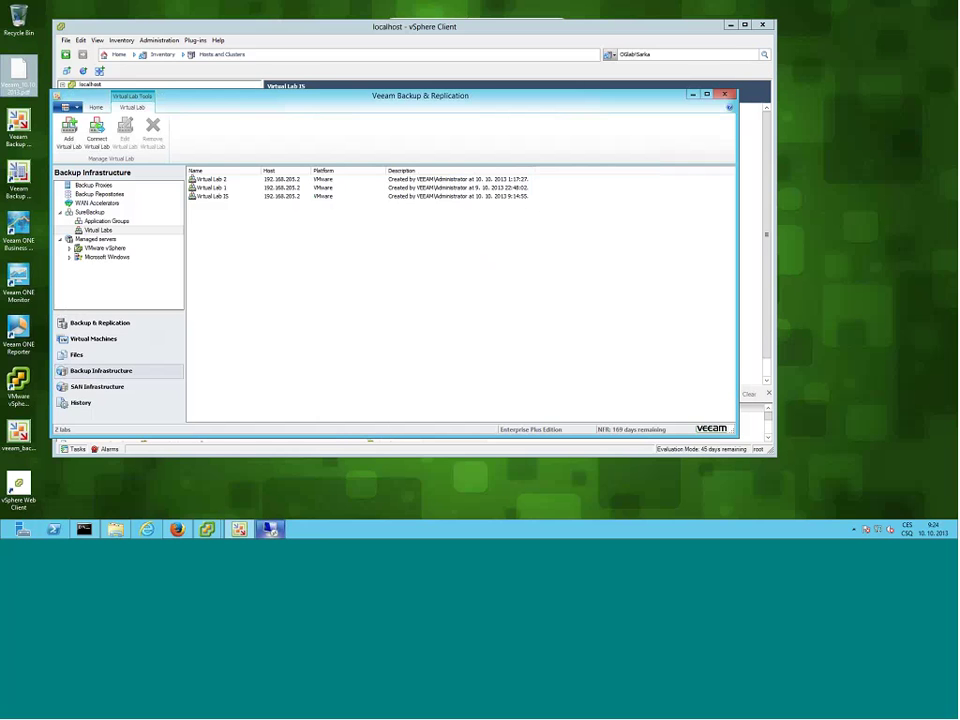
# Create a new SureBackup job from the Backup & Replication jobs list and name it SureBackup Job IS.
pyautogui.click(100, 324)
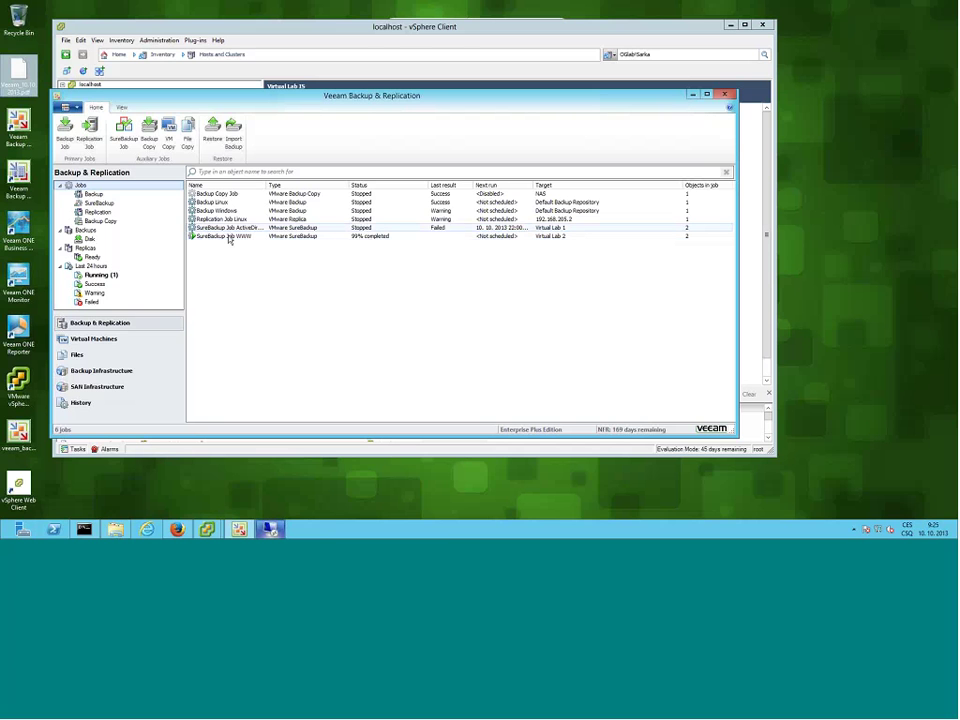
pyautogui.click(229, 239)
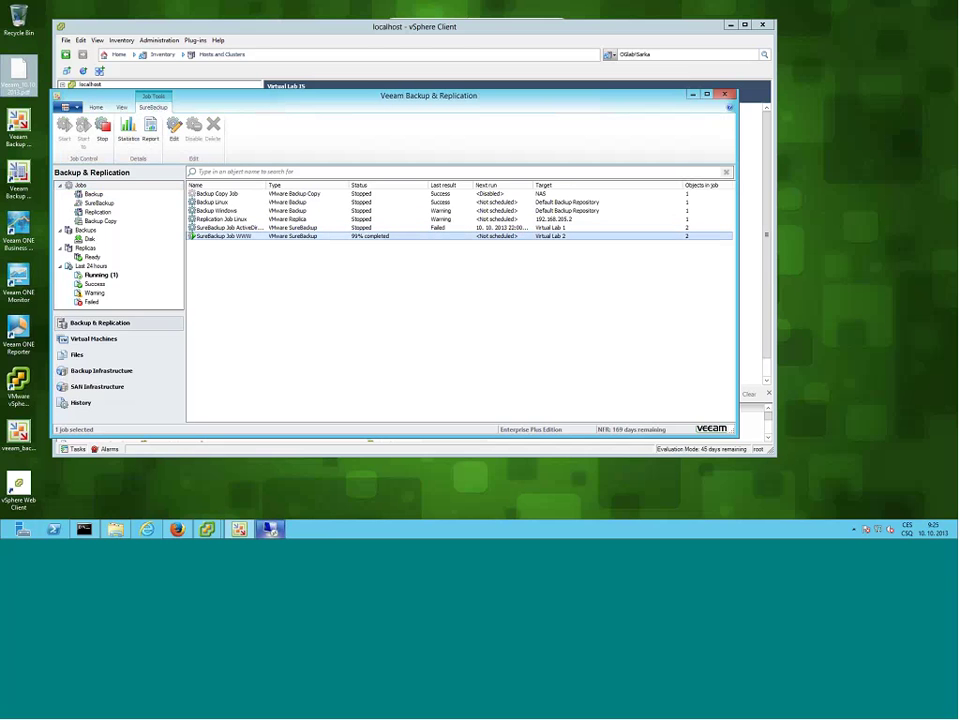
pyautogui.rightClick(207, 253)
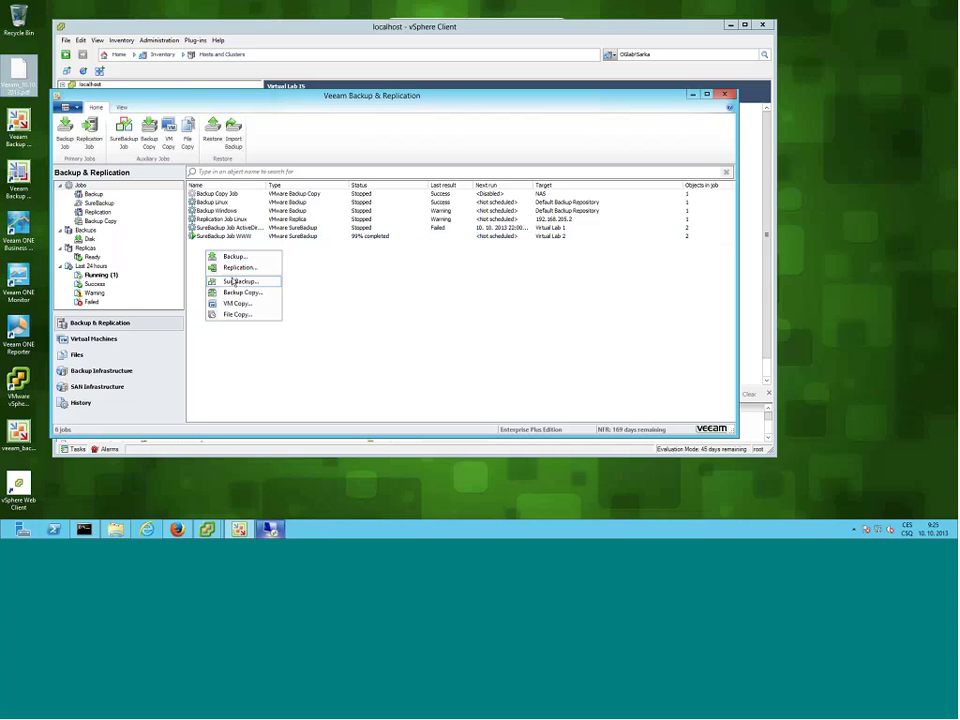
pyautogui.click(236, 281)
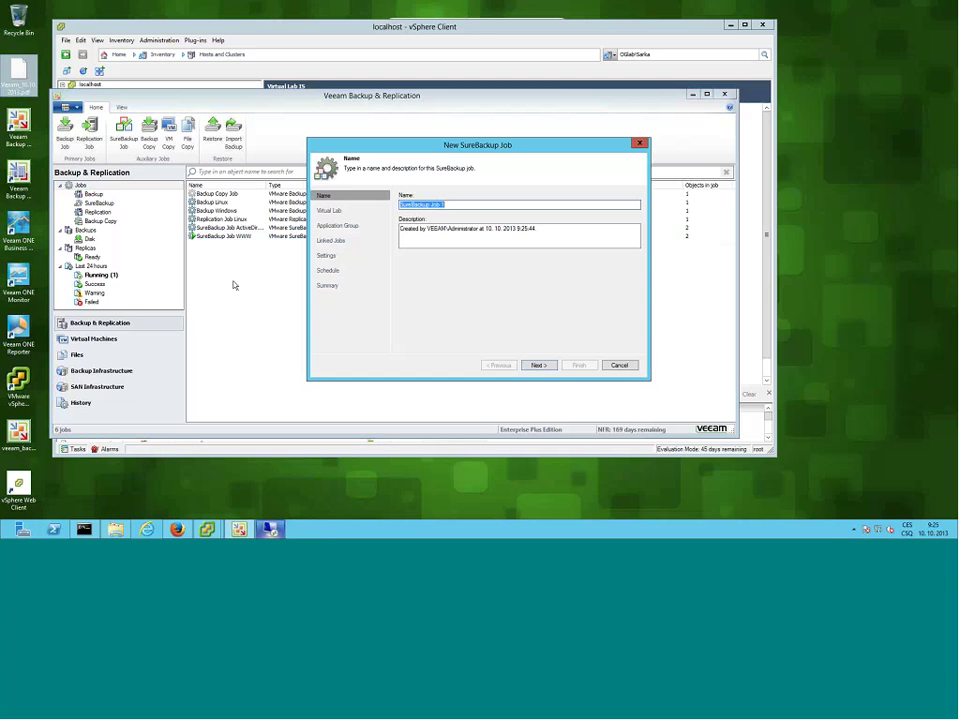
pyautogui.click(472, 205)
pyautogui.press('BackSpace')
pyautogui.write('IS')
pyautogui.click(548, 367)
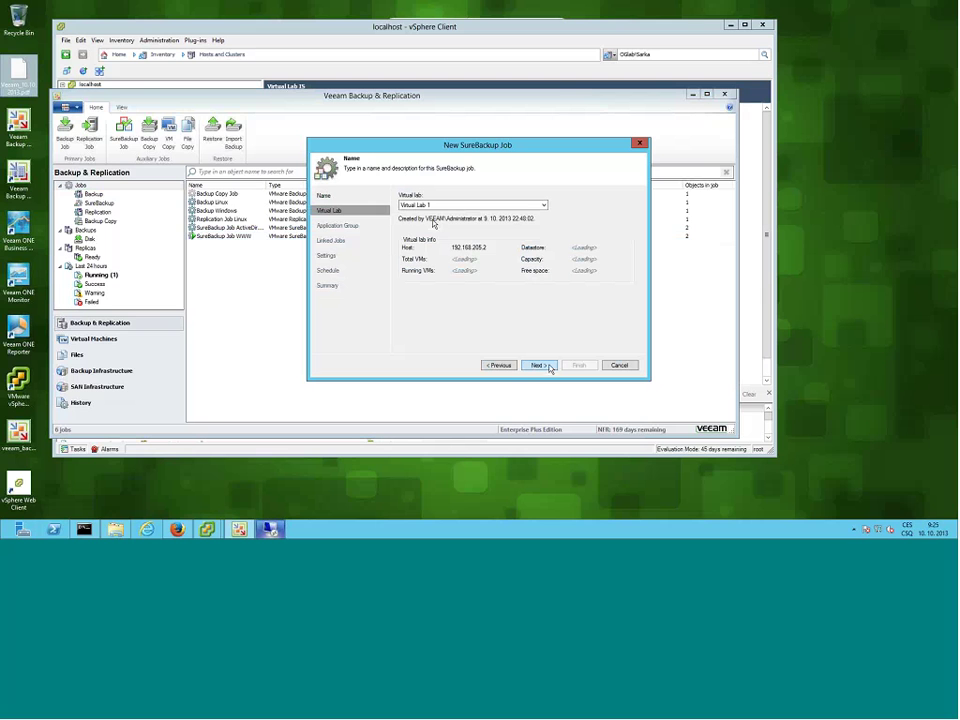
# Assign Virtual Lab IS as the virtual lab for the job and continue to the application group settings.
pyautogui.click(441, 205)
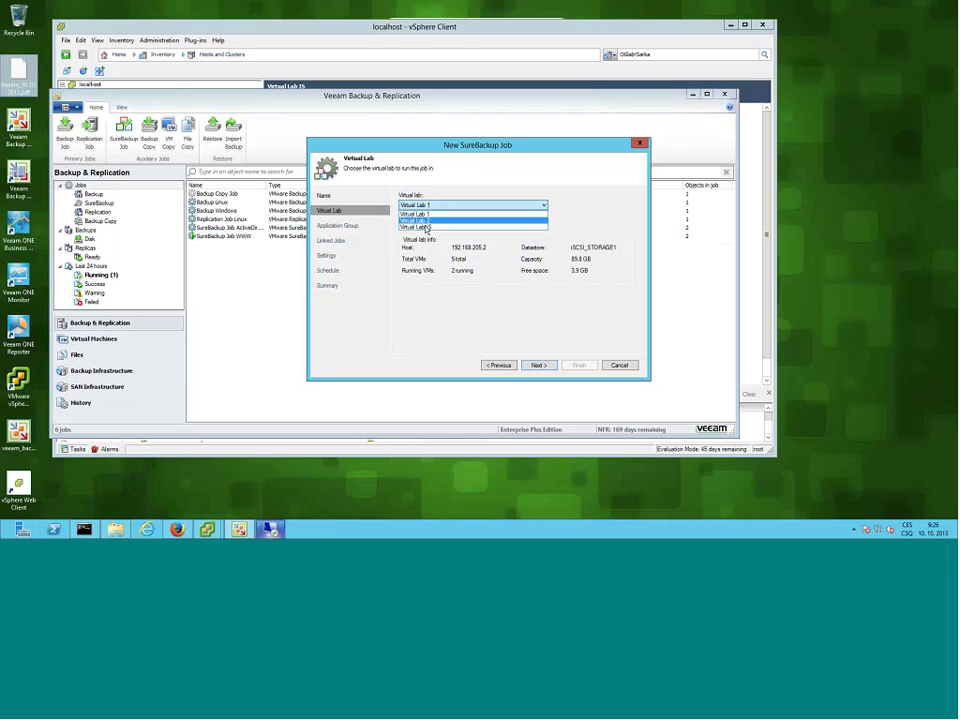
pyautogui.click(423, 228)
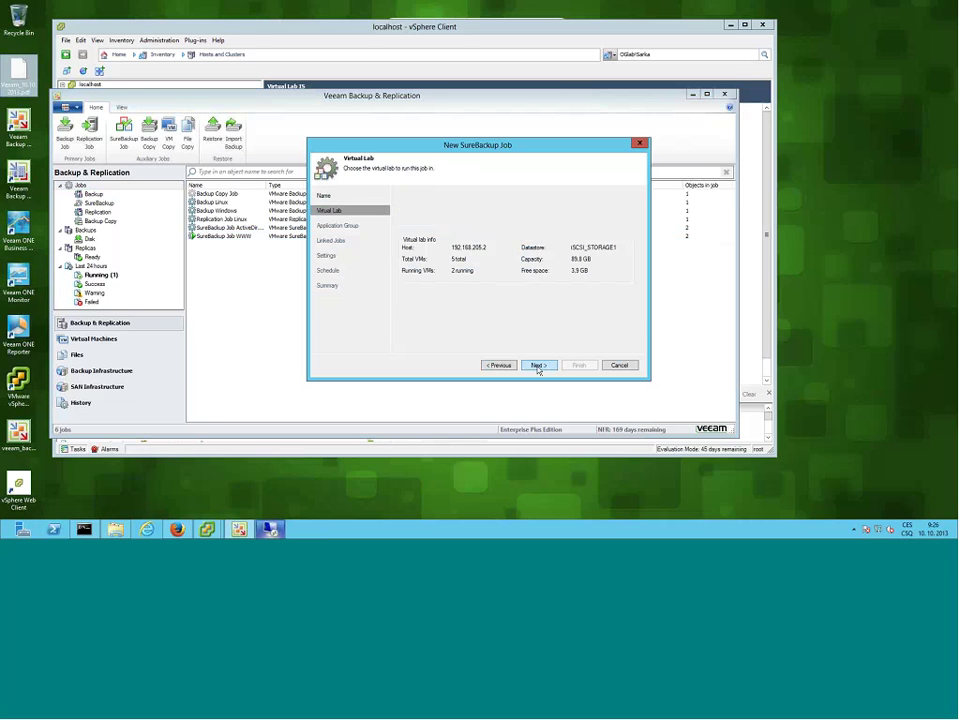
pyautogui.click(537, 365)
# Assign Application Group IS to the job and keep the application group running once the job completes.
pyautogui.click(405, 205)
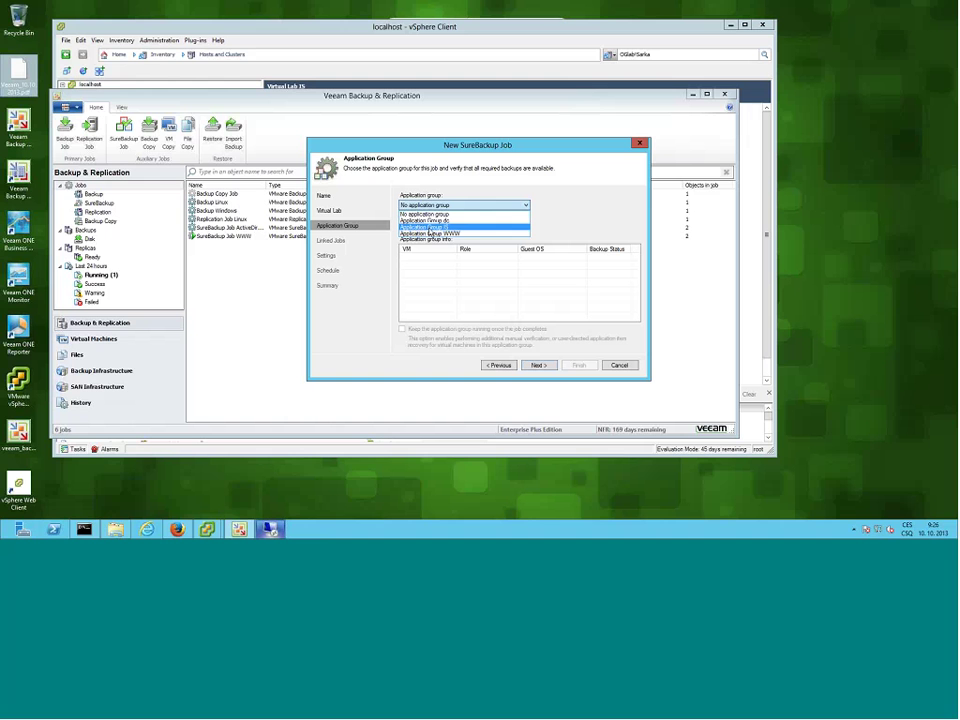
pyautogui.click(430, 227)
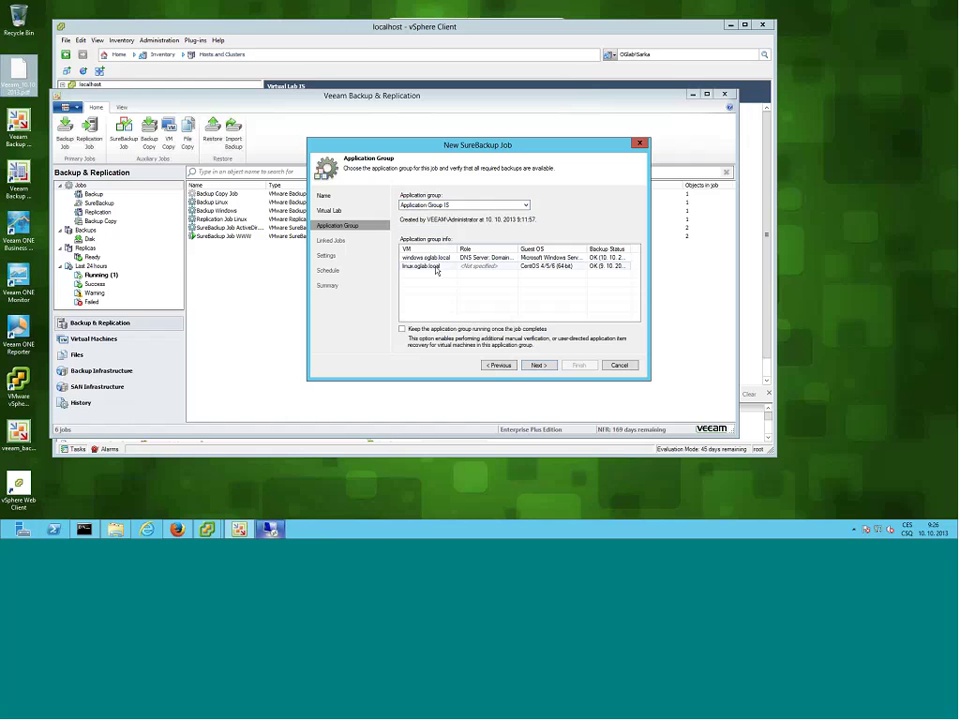
pyautogui.click(417, 259)
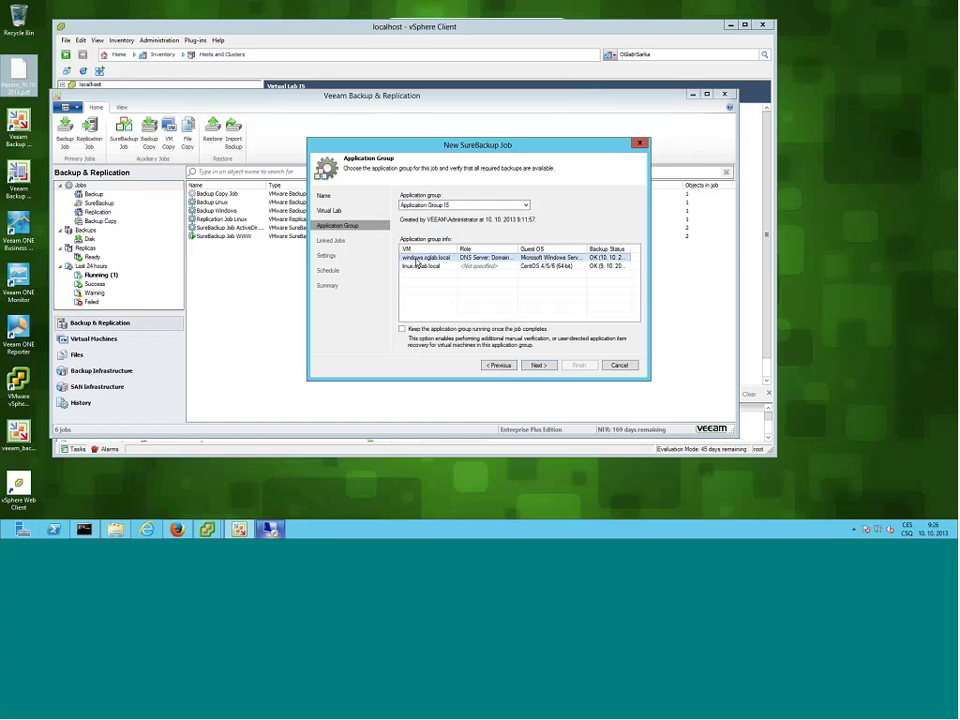
pyautogui.click(420, 266)
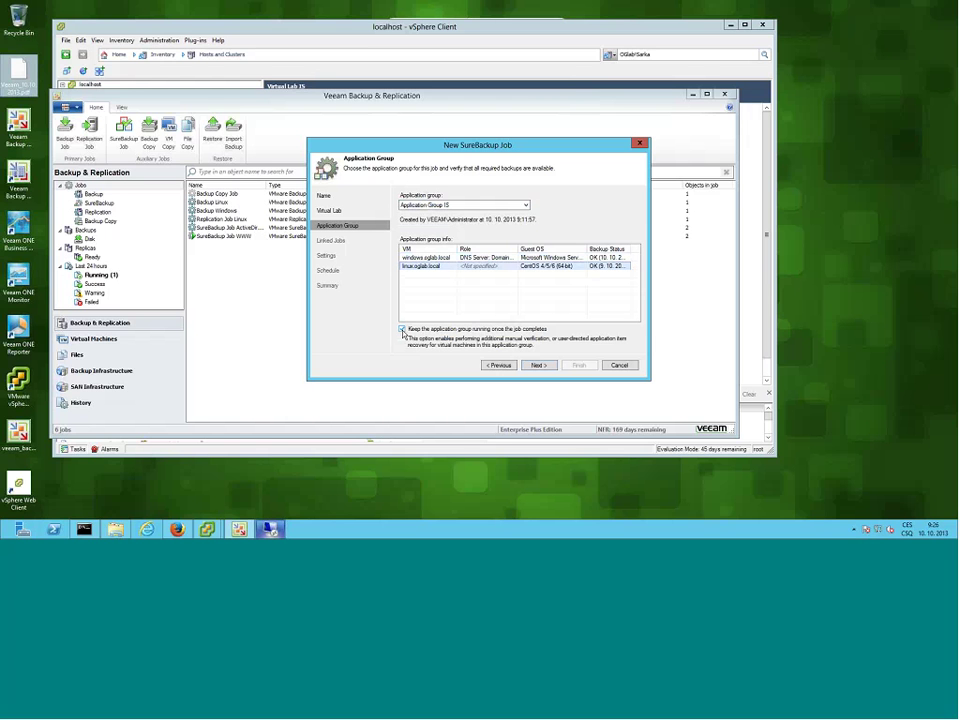
pyautogui.click(402, 330)
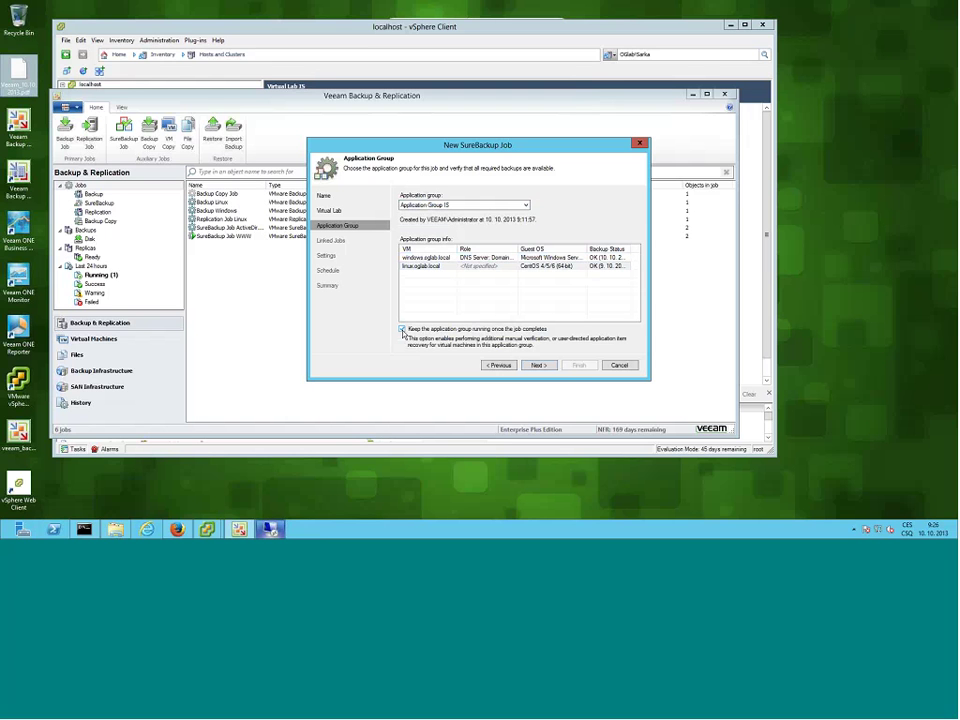
pyautogui.click(402, 330)
pyautogui.click(539, 366)
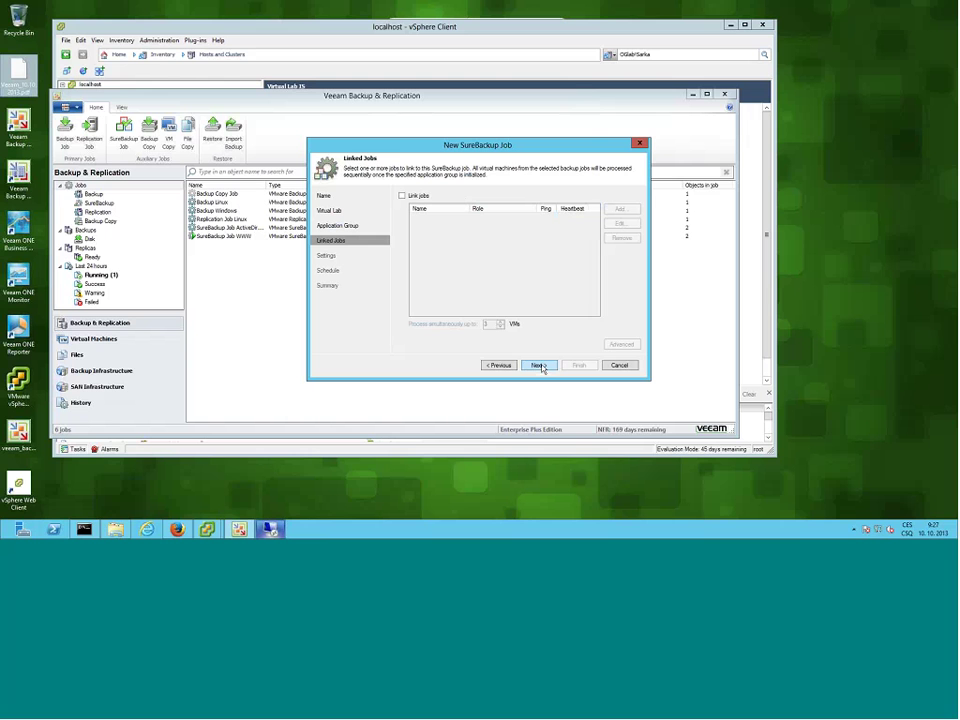
pyautogui.click(414, 197)
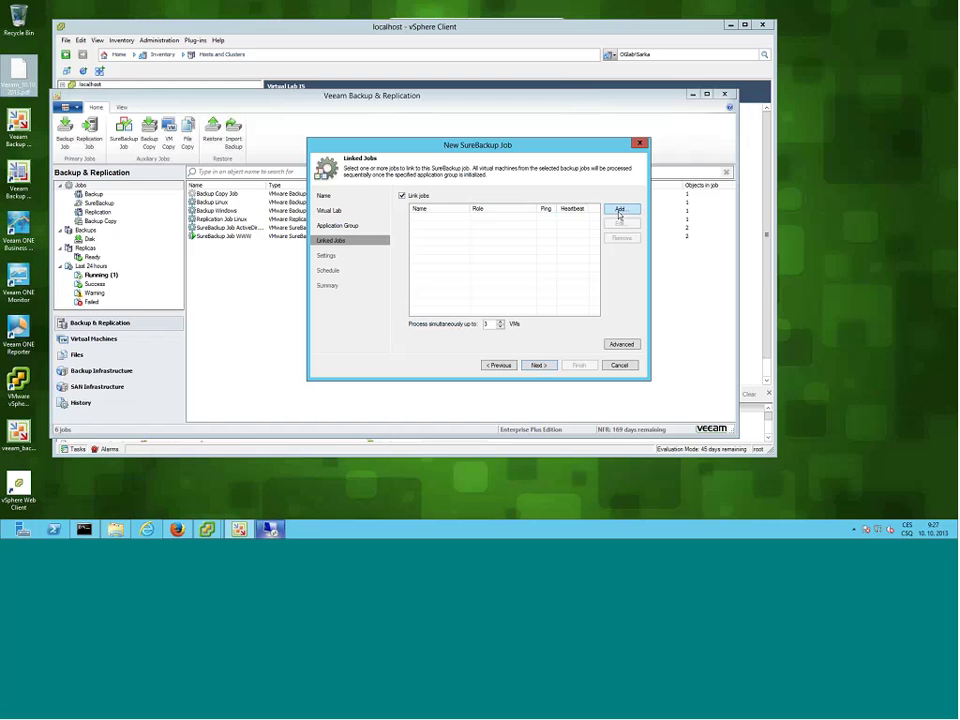
pyautogui.click(415, 197)
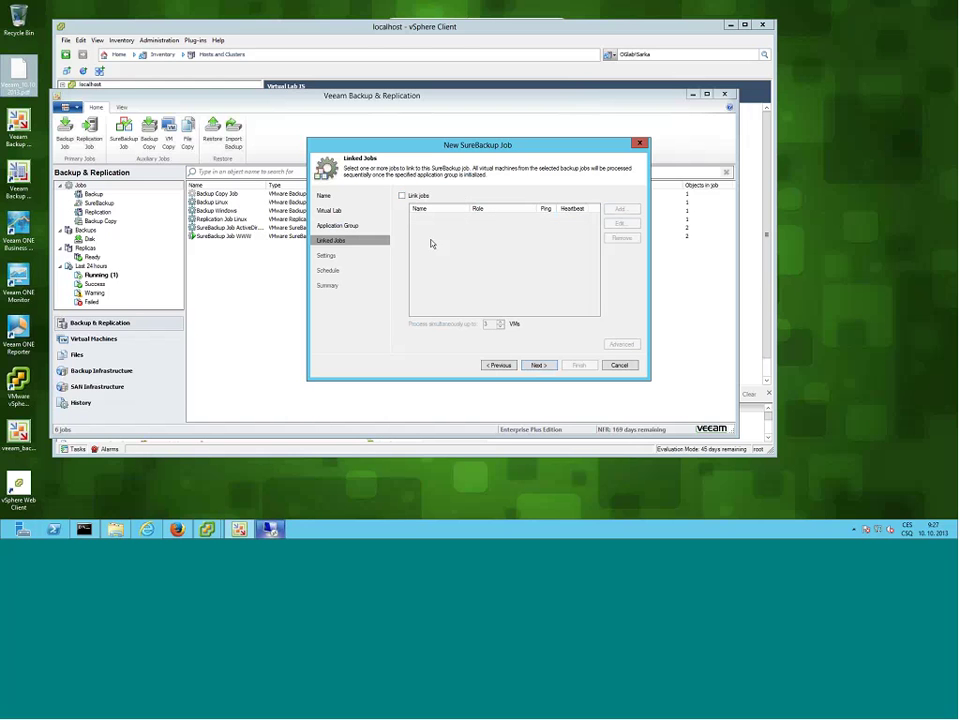
pyautogui.click(500, 366)
pyautogui.click(474, 206)
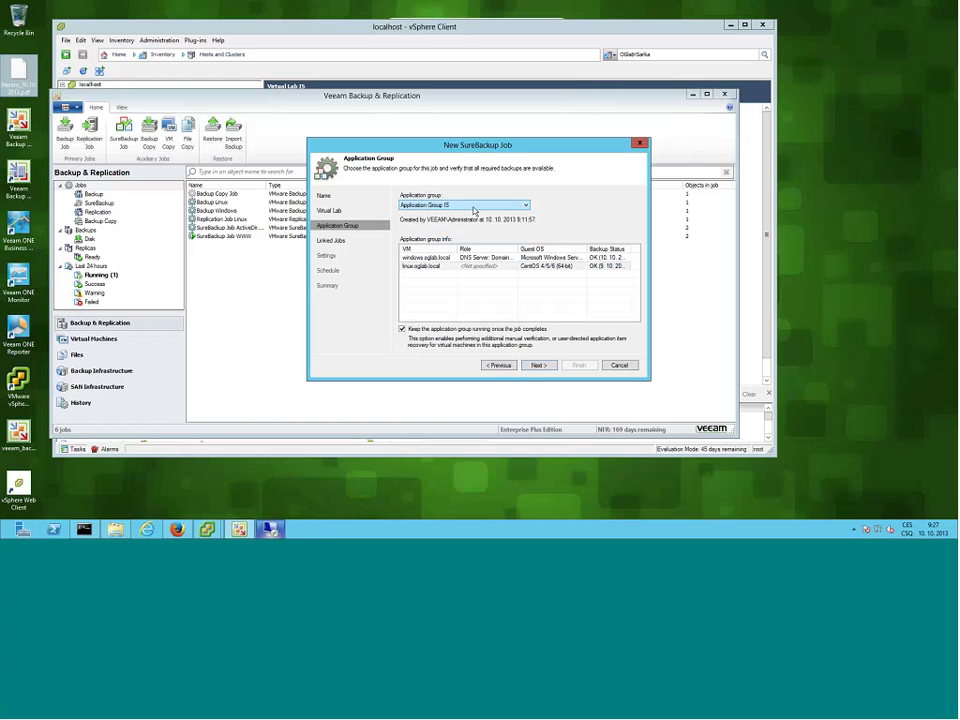
pyautogui.click(544, 367)
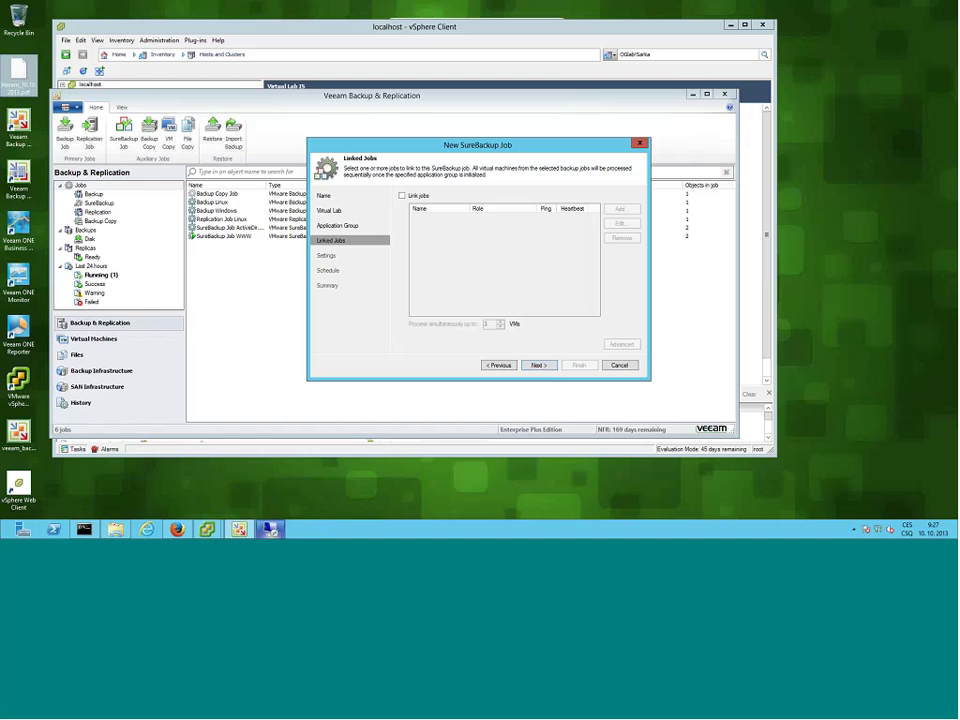
pyautogui.click(403, 196)
pyautogui.click(620, 209)
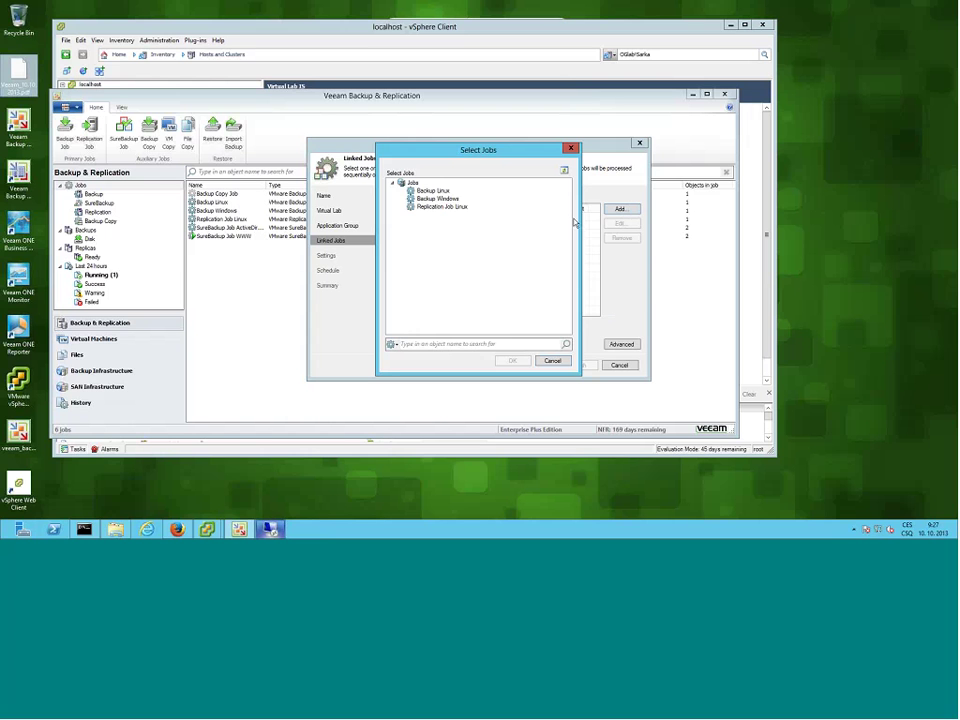
pyautogui.click(437, 198)
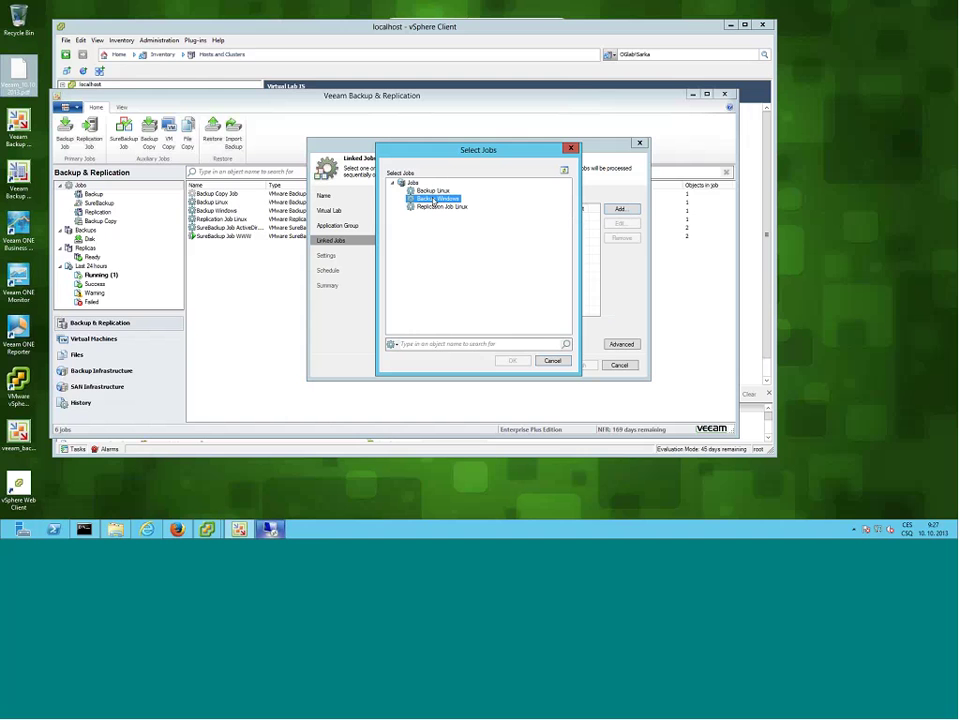
pyautogui.click(541, 360)
pyautogui.click(402, 196)
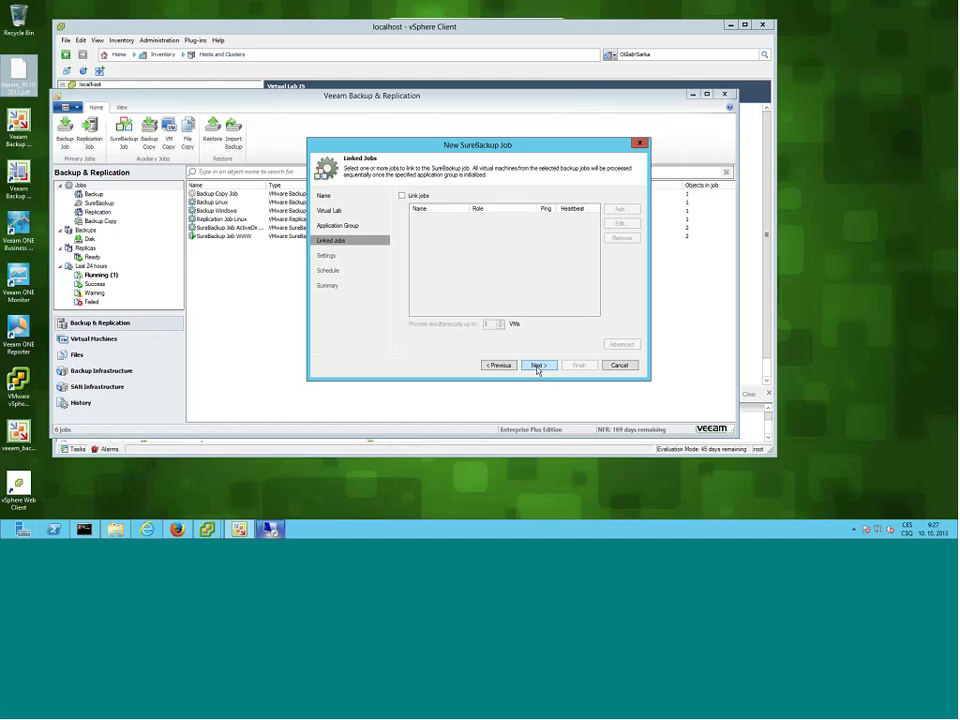
# Continue without linked jobs, leave email notifications disabled, and proceed to the schedule settings.
pyautogui.click(537, 366)
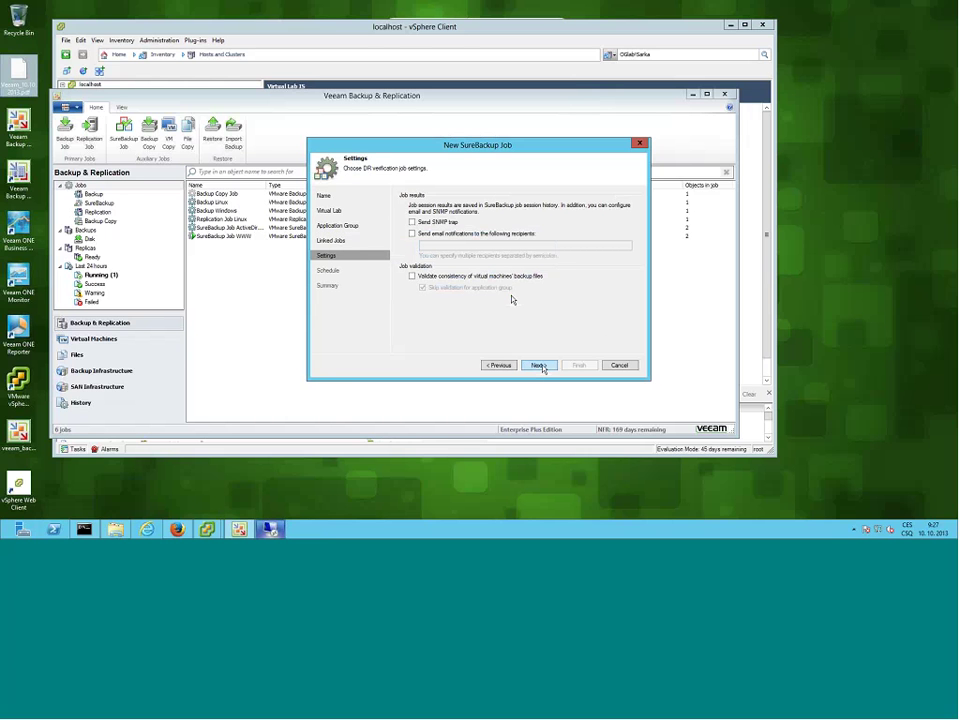
pyautogui.click(444, 234)
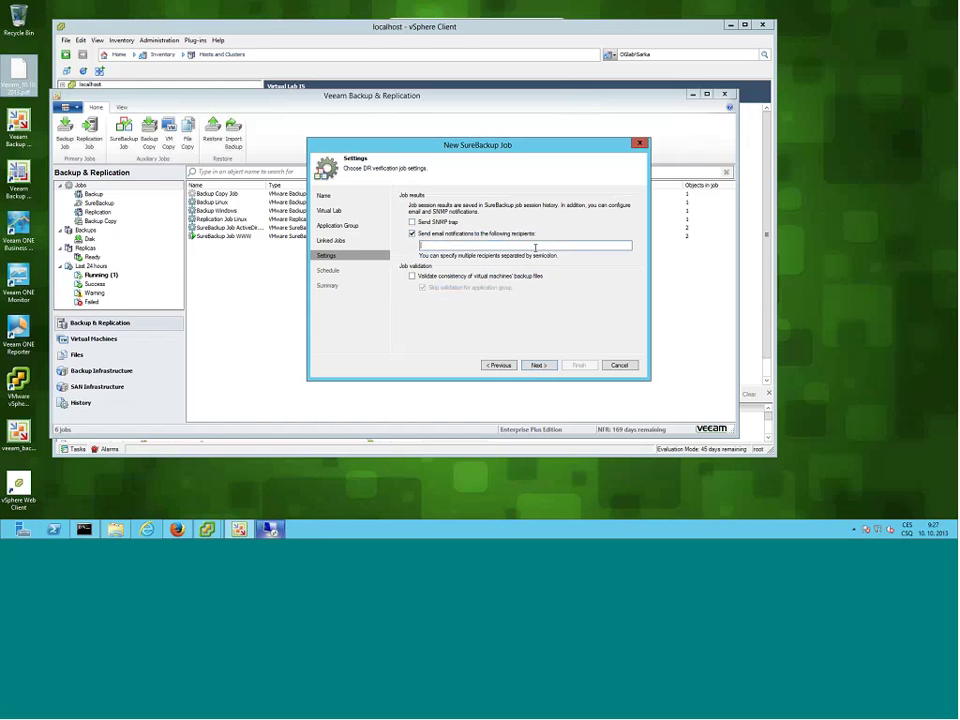
pyautogui.click(428, 245)
pyautogui.click(411, 233)
pyautogui.click(533, 366)
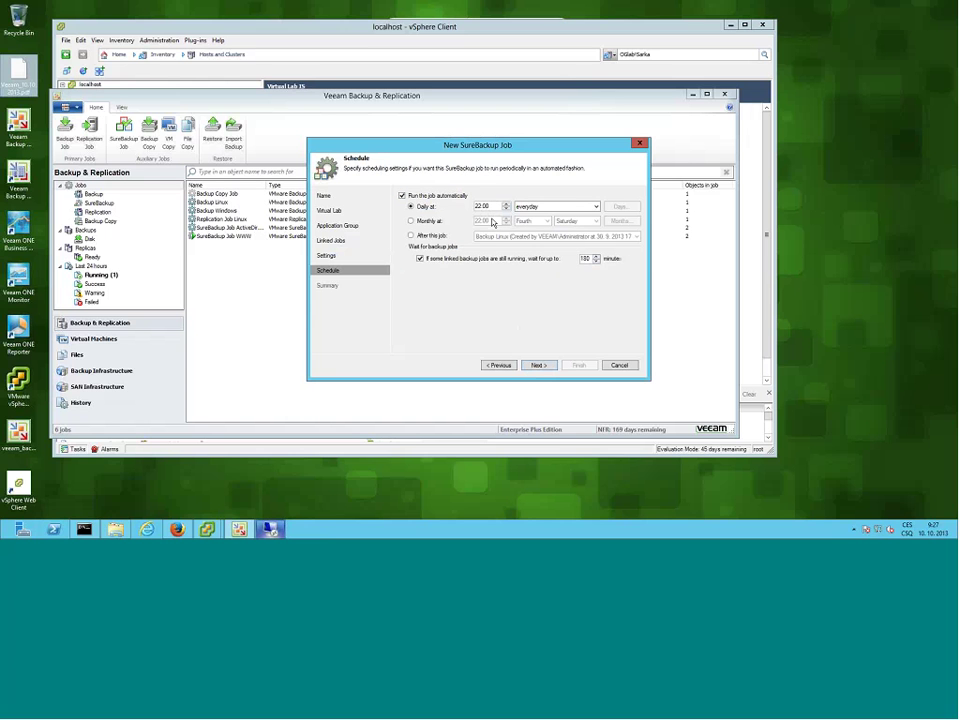
# Disable running the job automatically and finish creating the SureBackup job without starting it.
pyautogui.press('space')
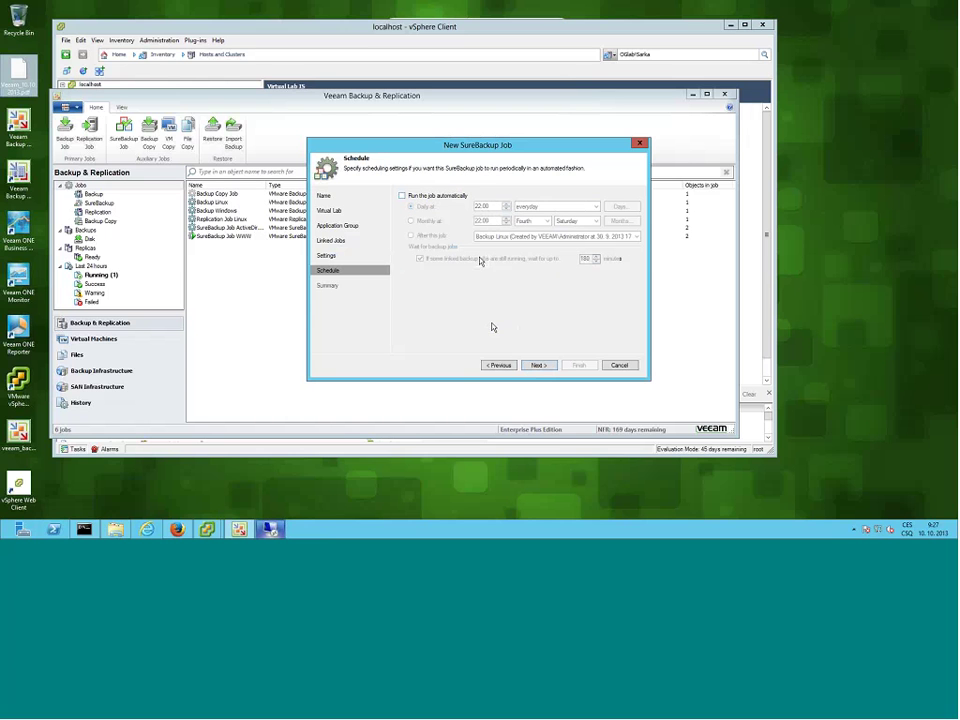
pyautogui.click(538, 365)
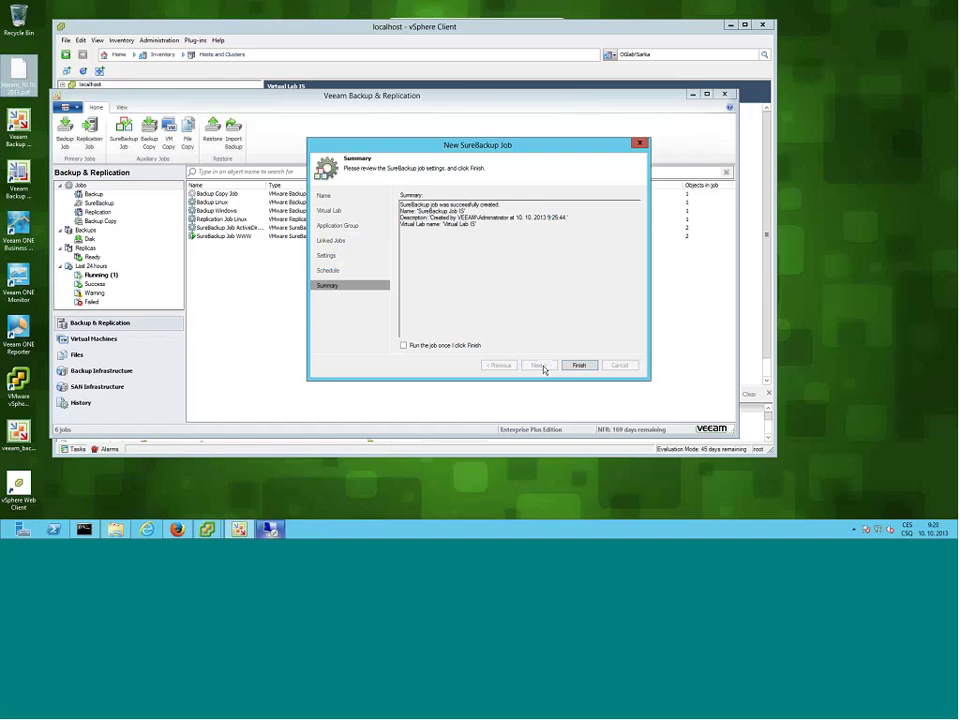
pyautogui.click(579, 366)
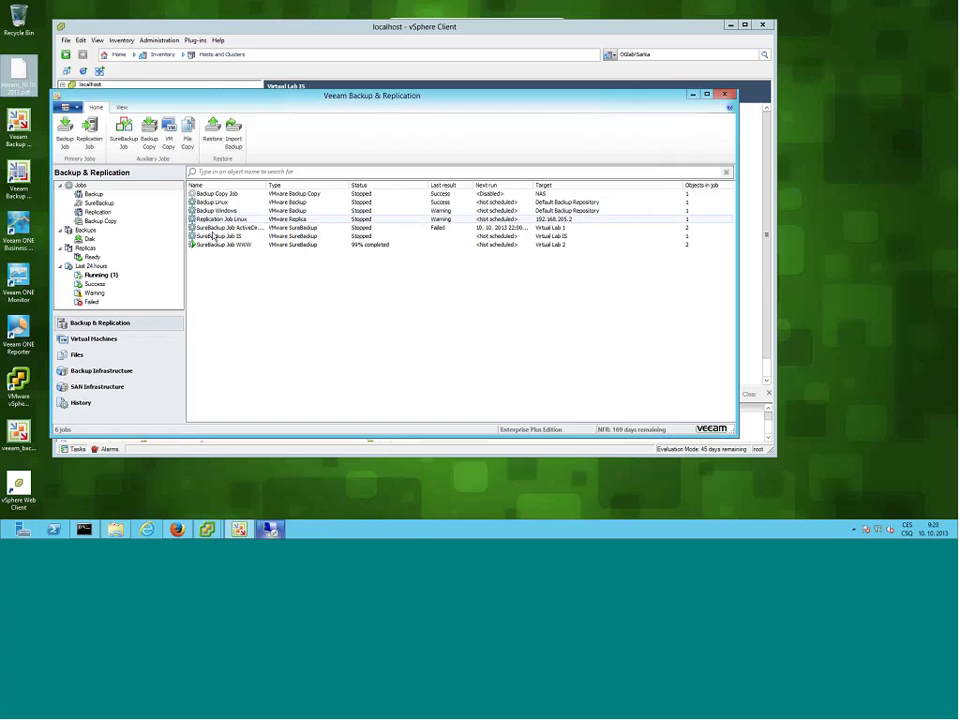
pyautogui.click(219, 237)
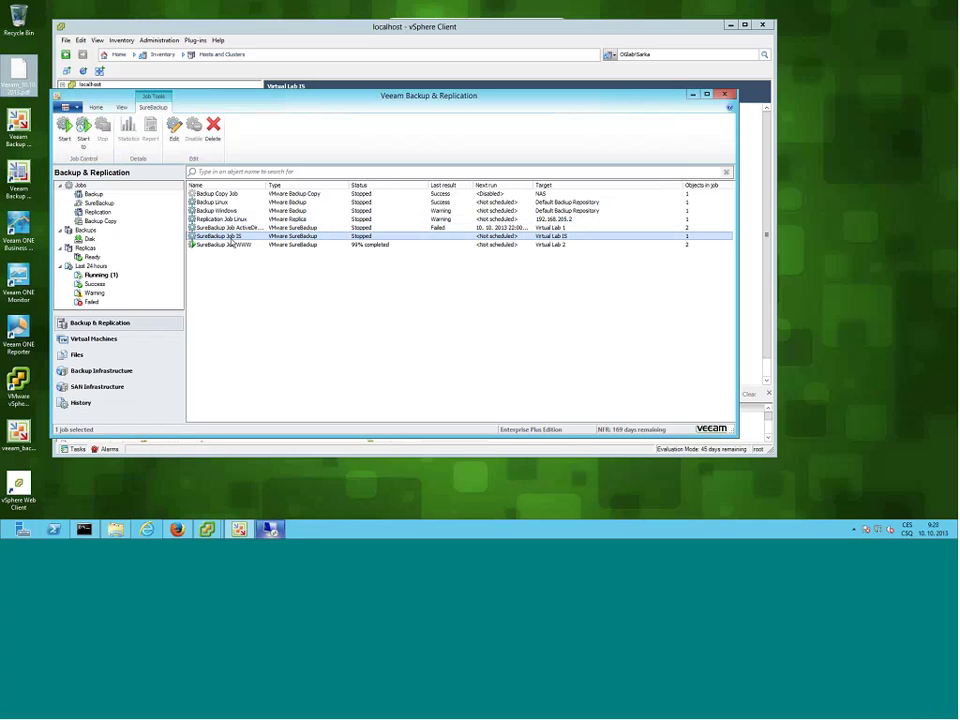
pyautogui.rightClick(231, 242)
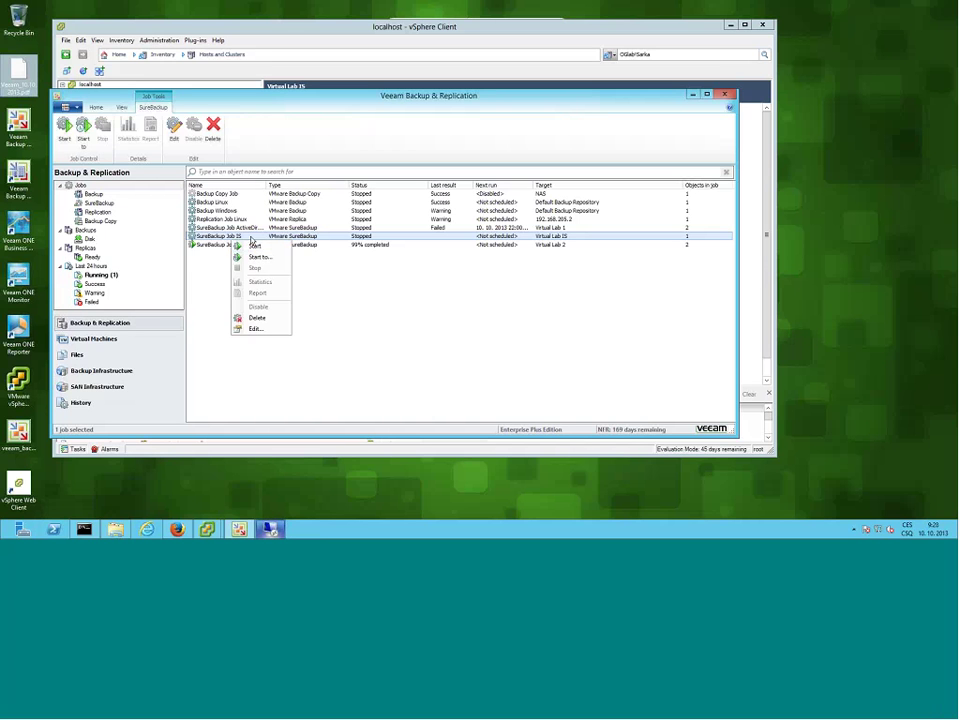
pyautogui.click(256, 248)
pyautogui.click(229, 253)
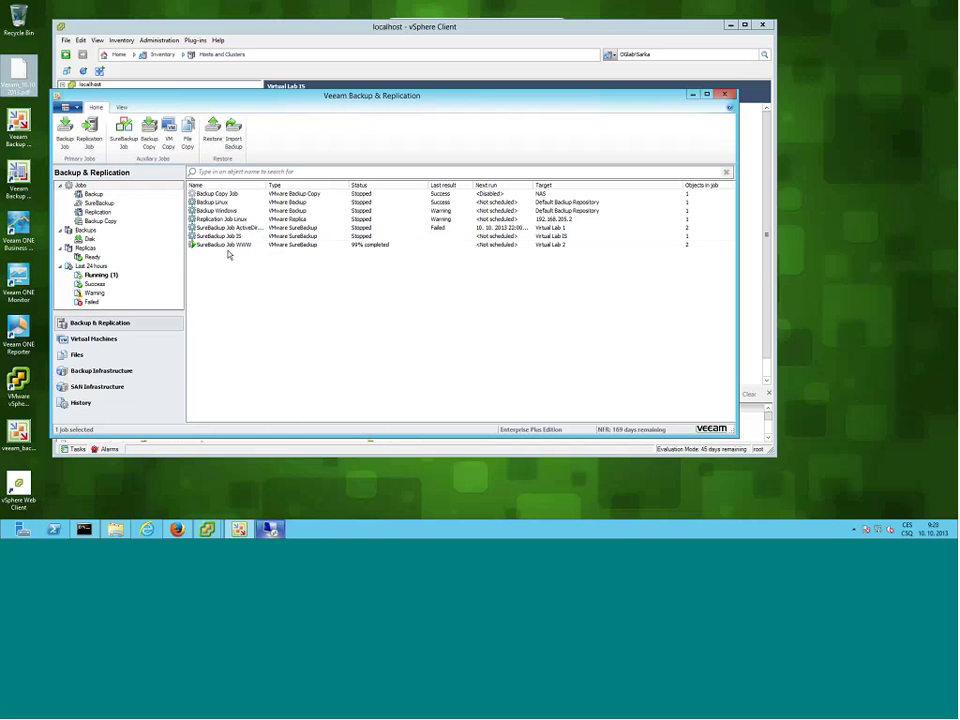
# Open the SureBackup Job WWW session, examine the test log of linux.oglab.local, and close the session window.
pyautogui.click(228, 246)
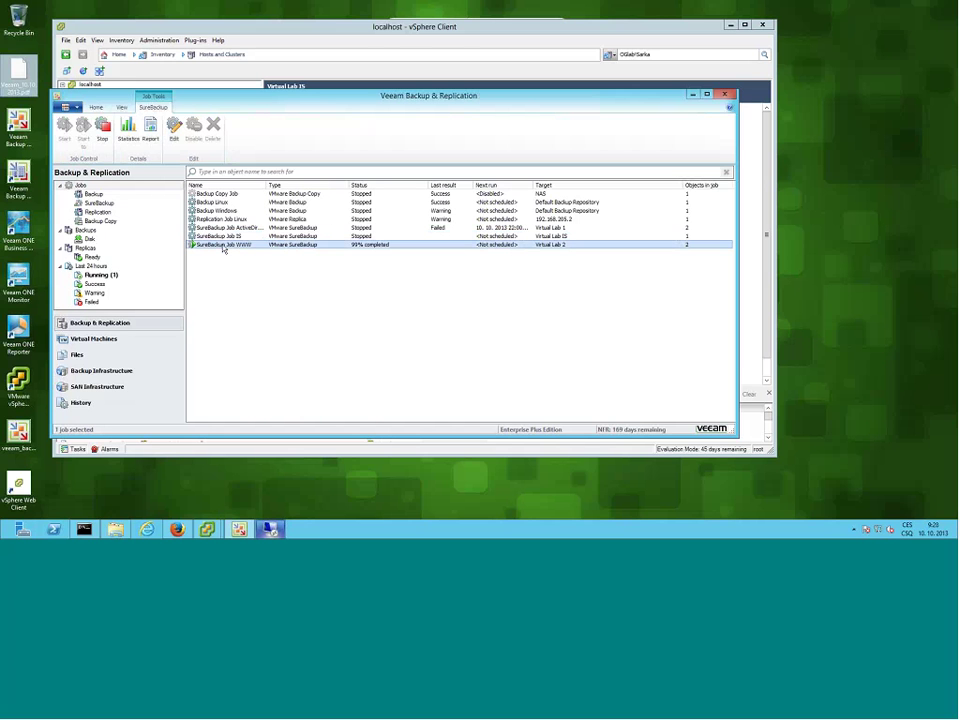
pyautogui.rightClick(223, 248)
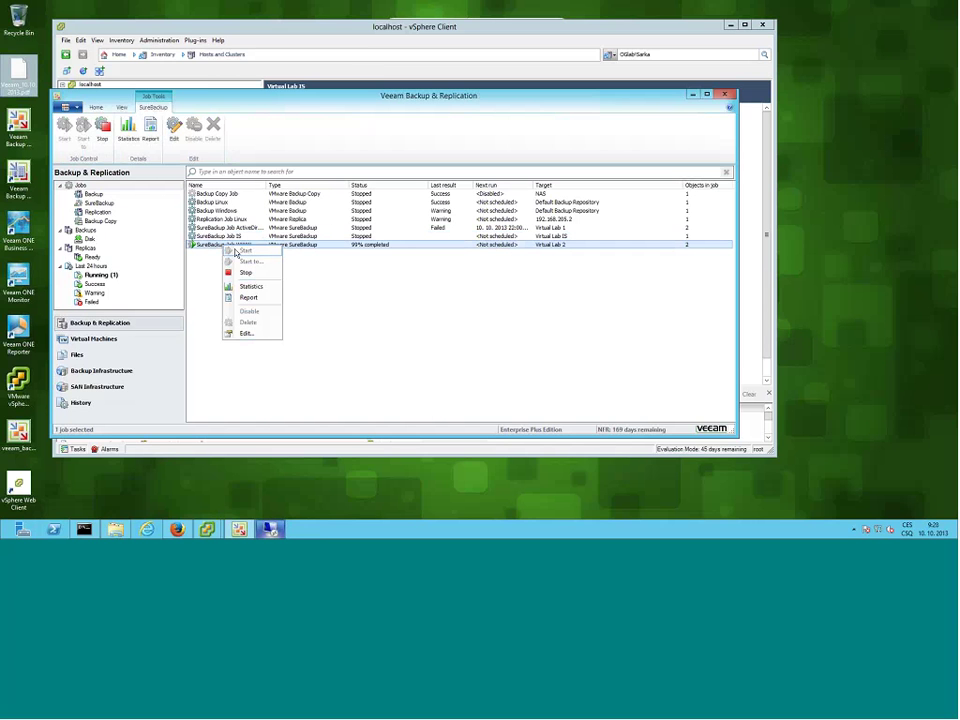
pyautogui.click(208, 251)
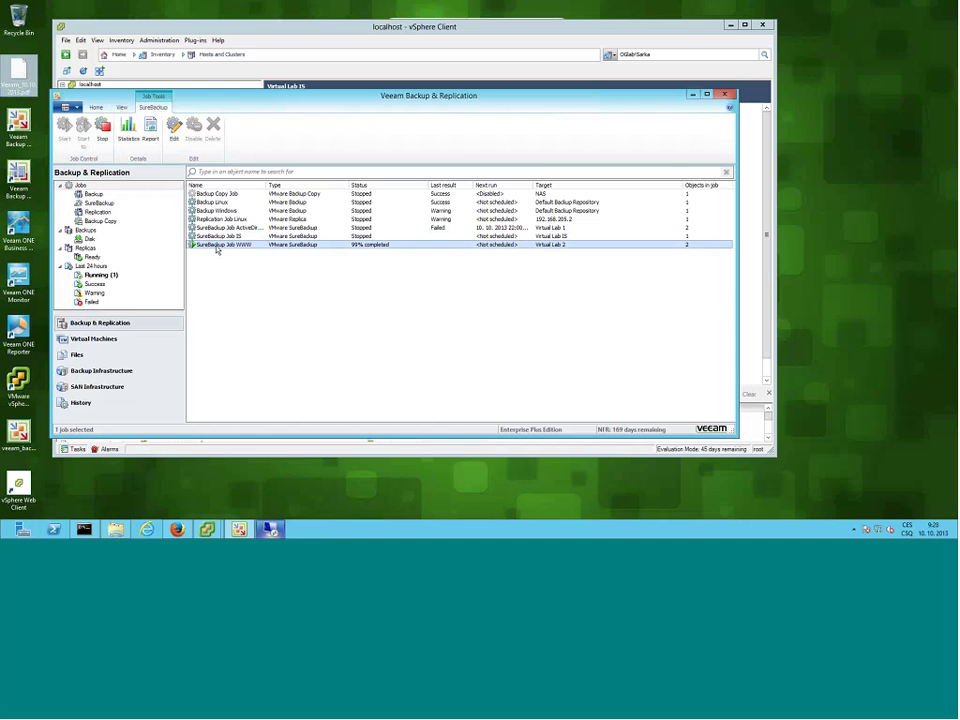
pyautogui.doubleClick(216, 247)
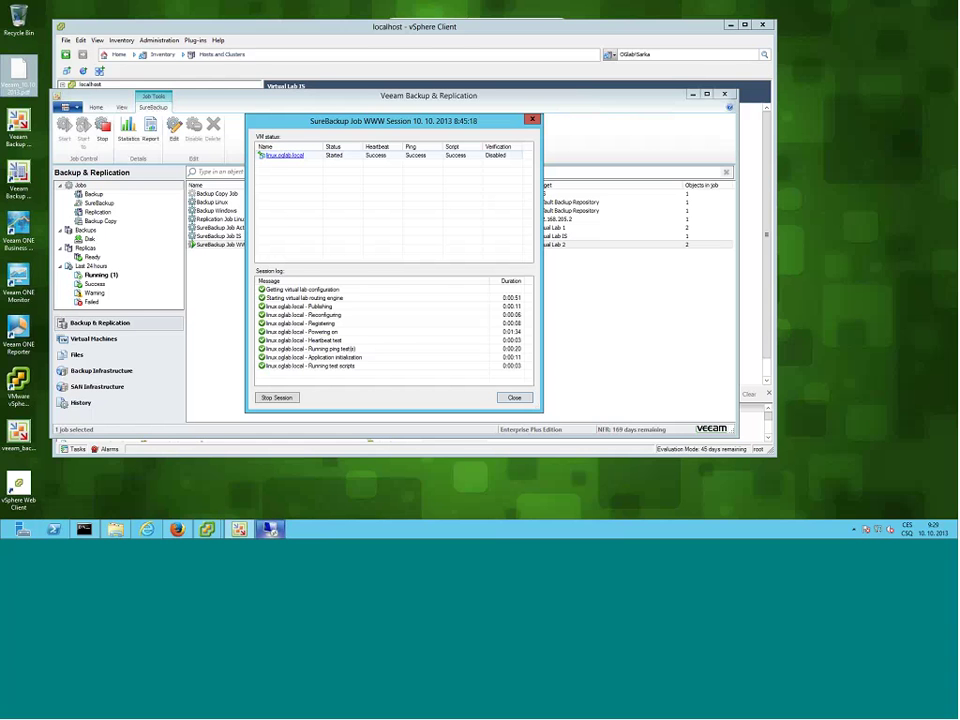
pyautogui.click(380, 157)
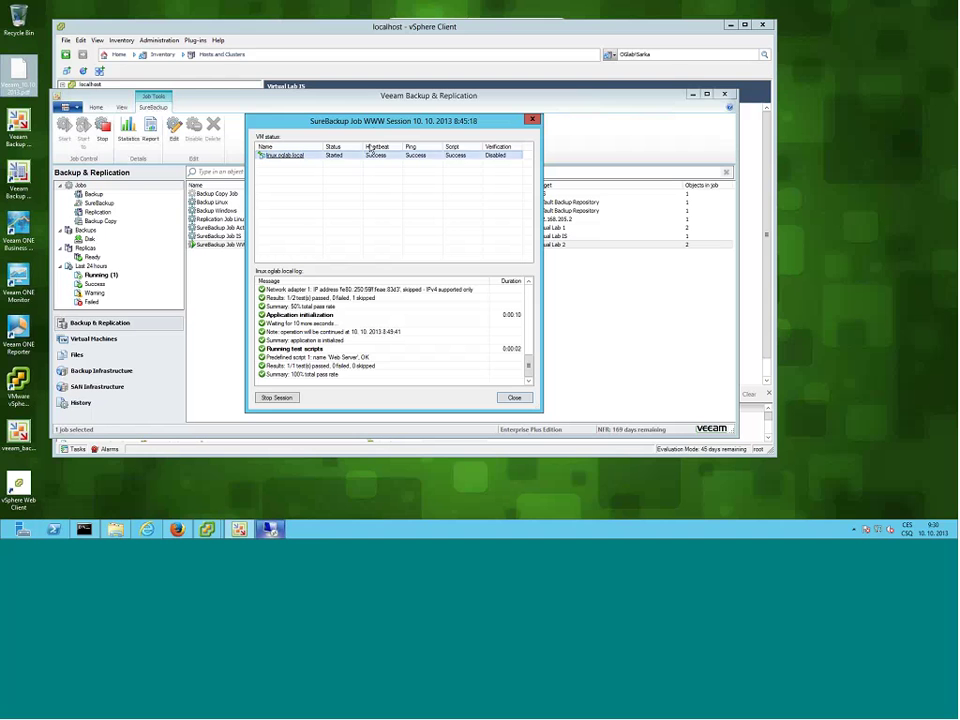
pyautogui.click(520, 399)
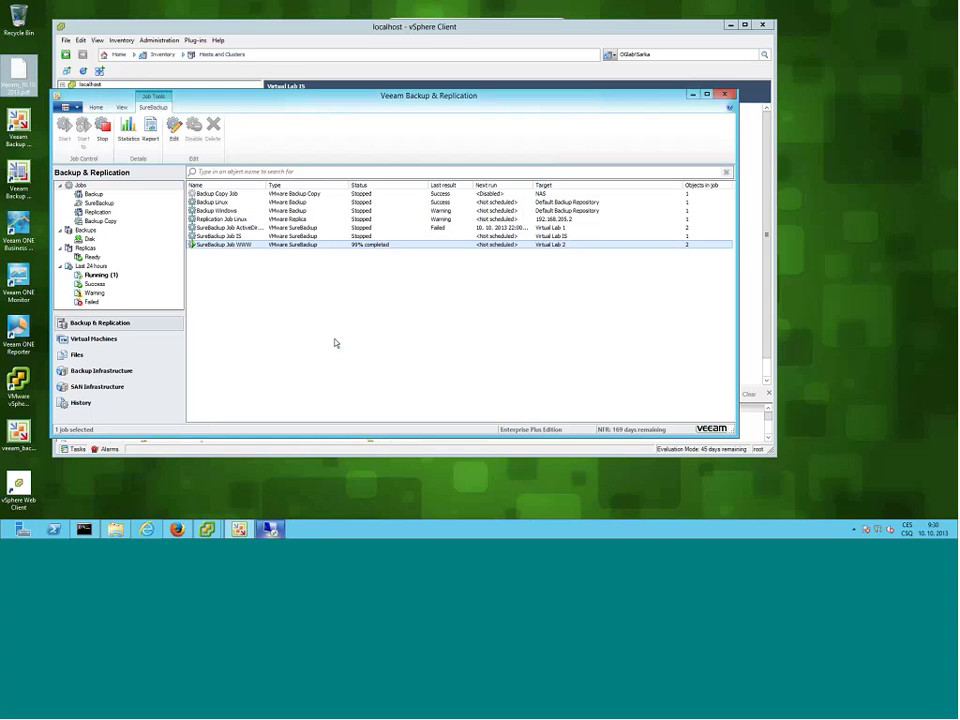
# Stop the running SureBackup Job WWW and confirm the request.
pyautogui.rightClick(233, 245)
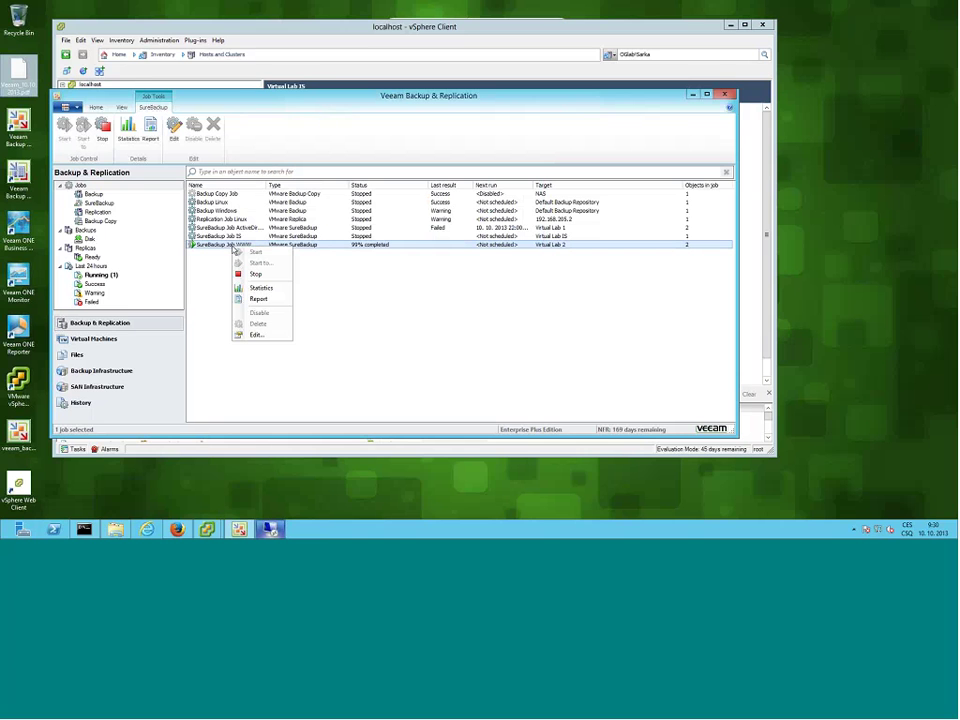
pyautogui.click(251, 274)
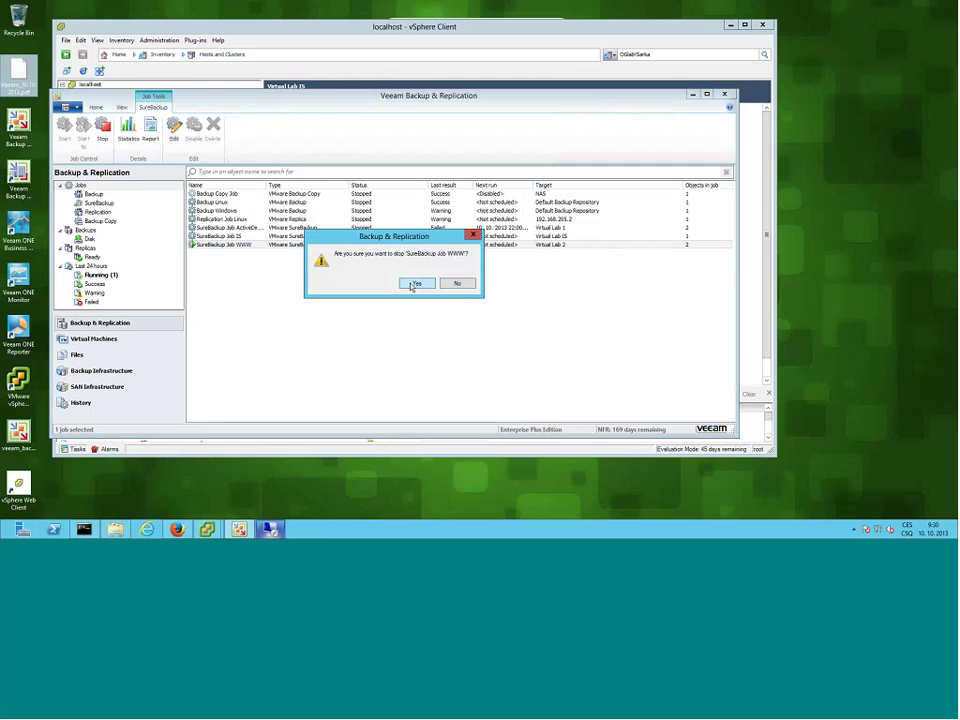
pyautogui.click(412, 284)
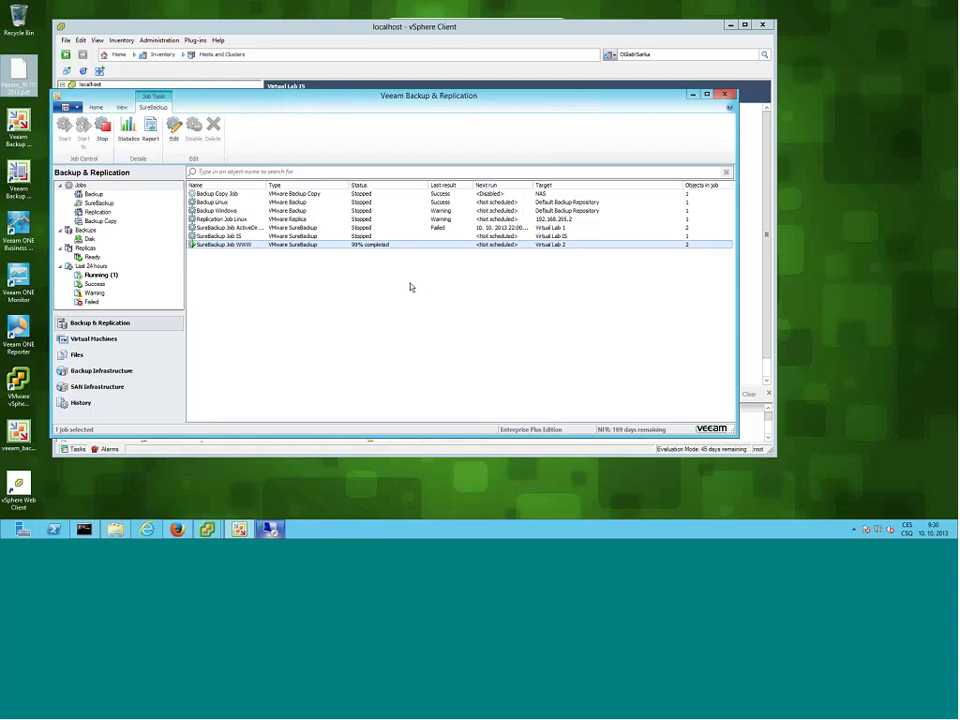
# Widen the Name column of the job list to fit the full SureBackup job names.
pyautogui.click(229, 229)
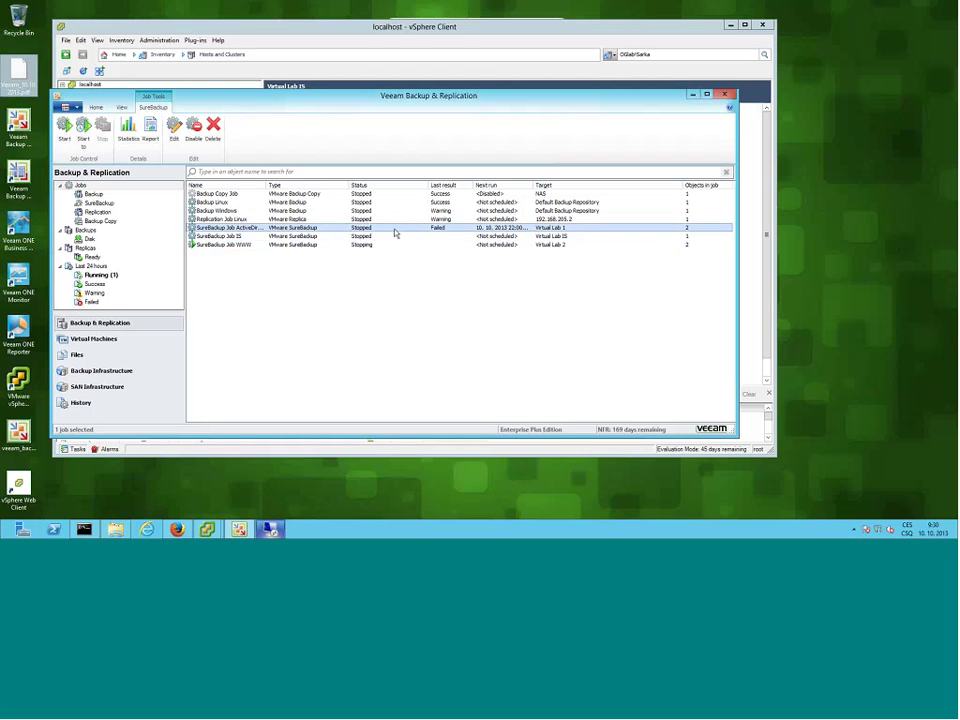
pyautogui.click(229, 247)
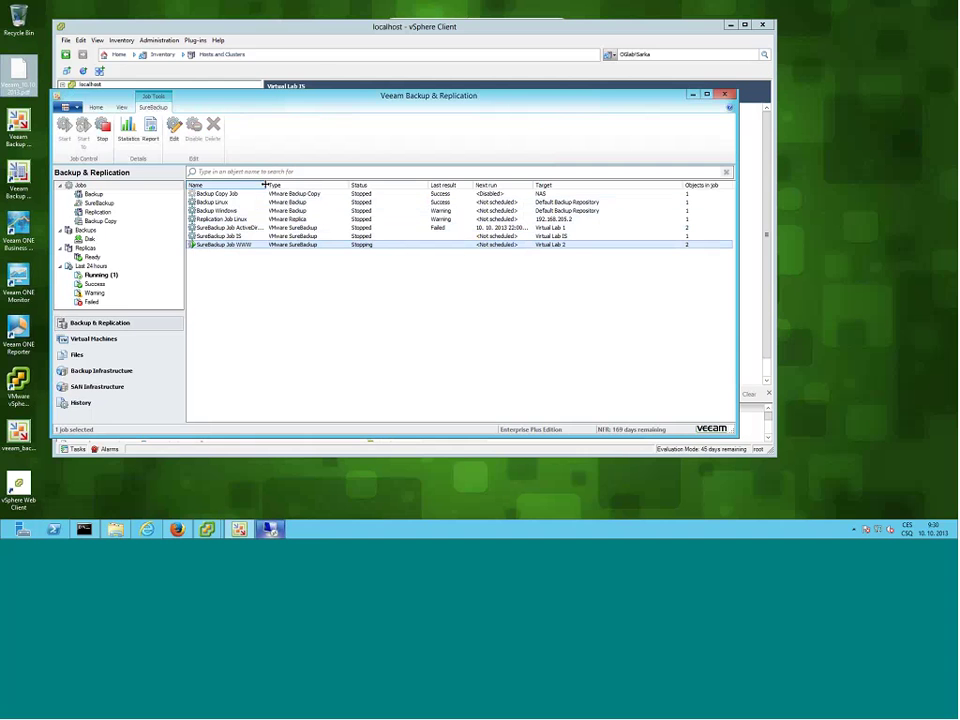
pyautogui.moveTo(272, 185); pyautogui.dragTo(295, 186)
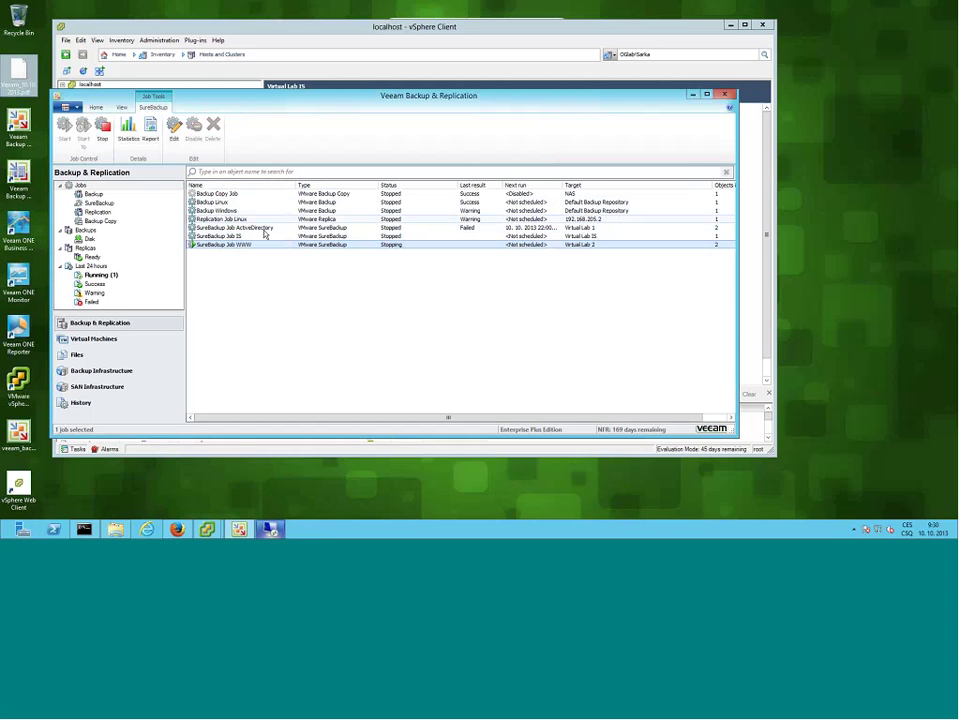
# Start SureBackup Job ActiveDirectory to the most recent restore point prior to 10. 10. 2013 at 9:31:07.
pyautogui.click(257, 228)
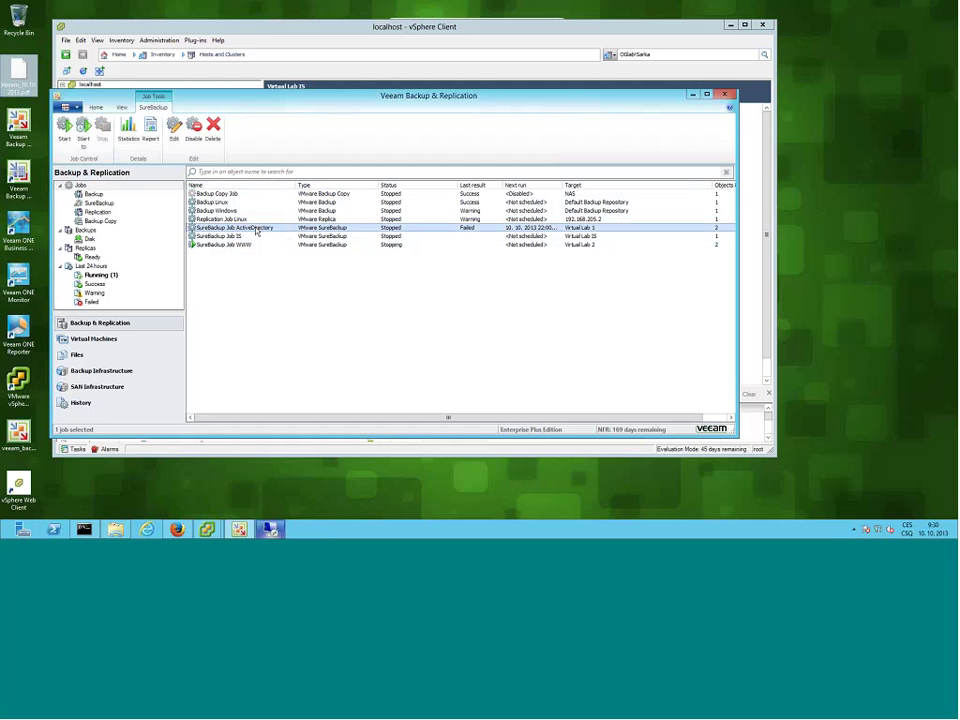
pyautogui.rightClick(257, 231)
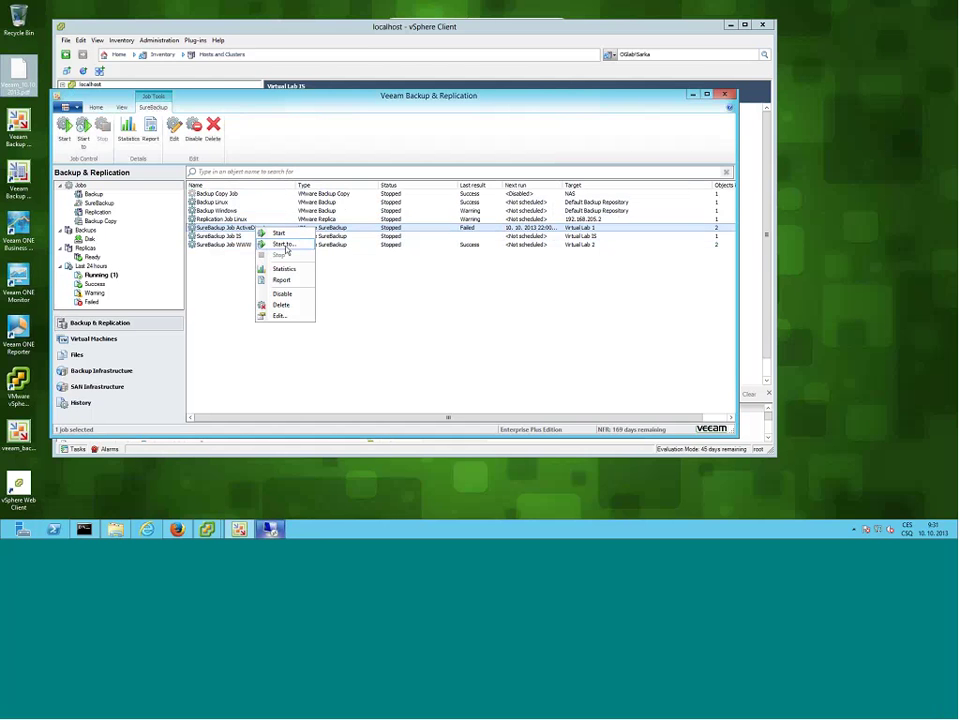
pyautogui.click(284, 245)
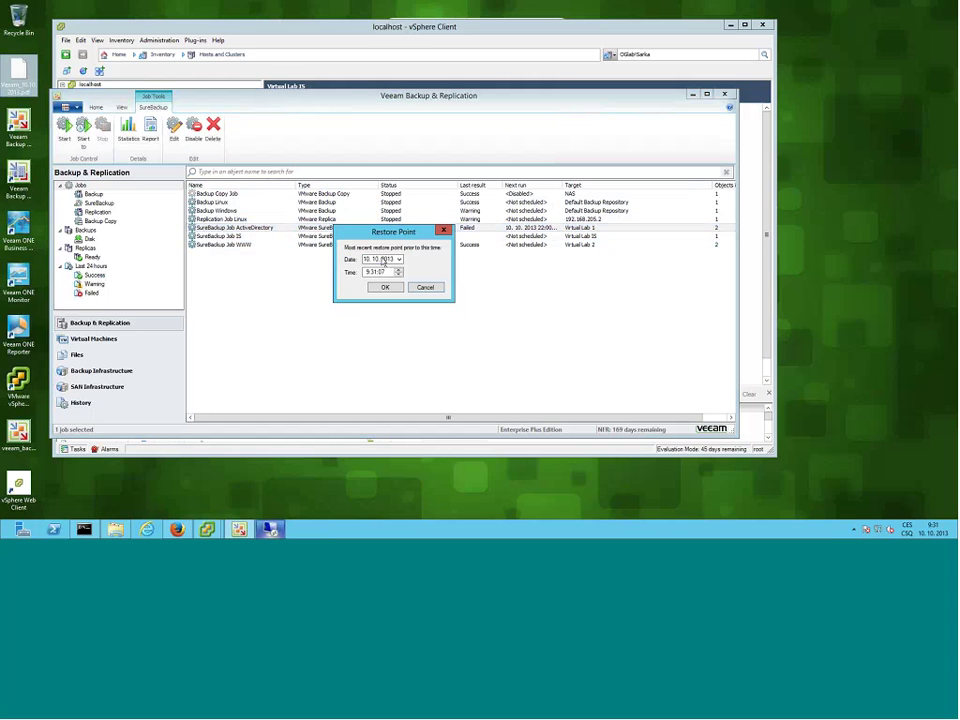
pyautogui.click(398, 260)
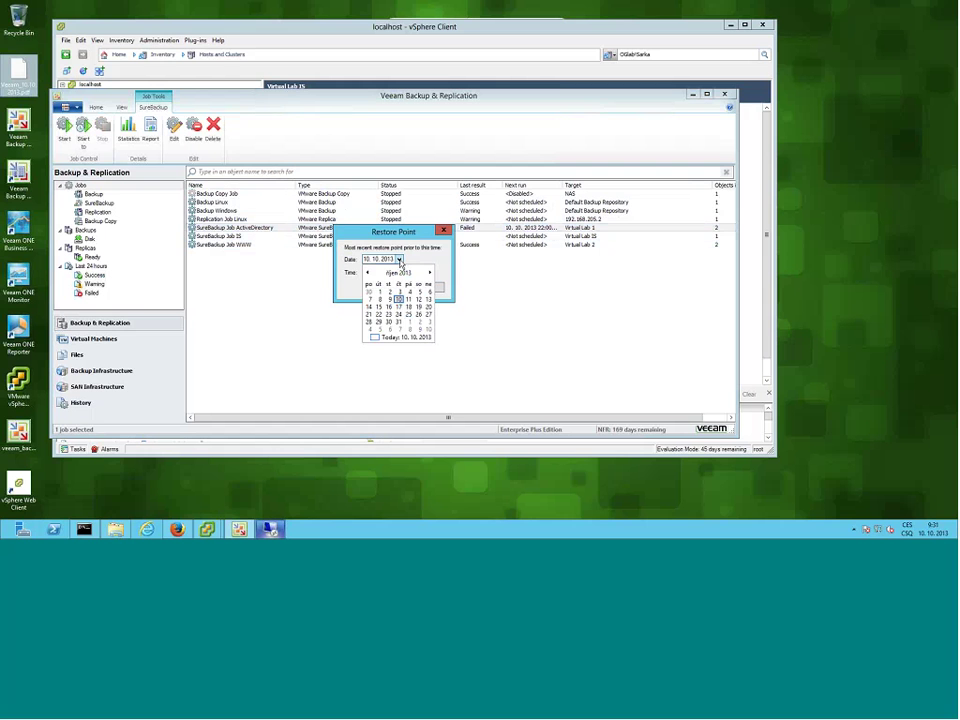
pyautogui.click(399, 260)
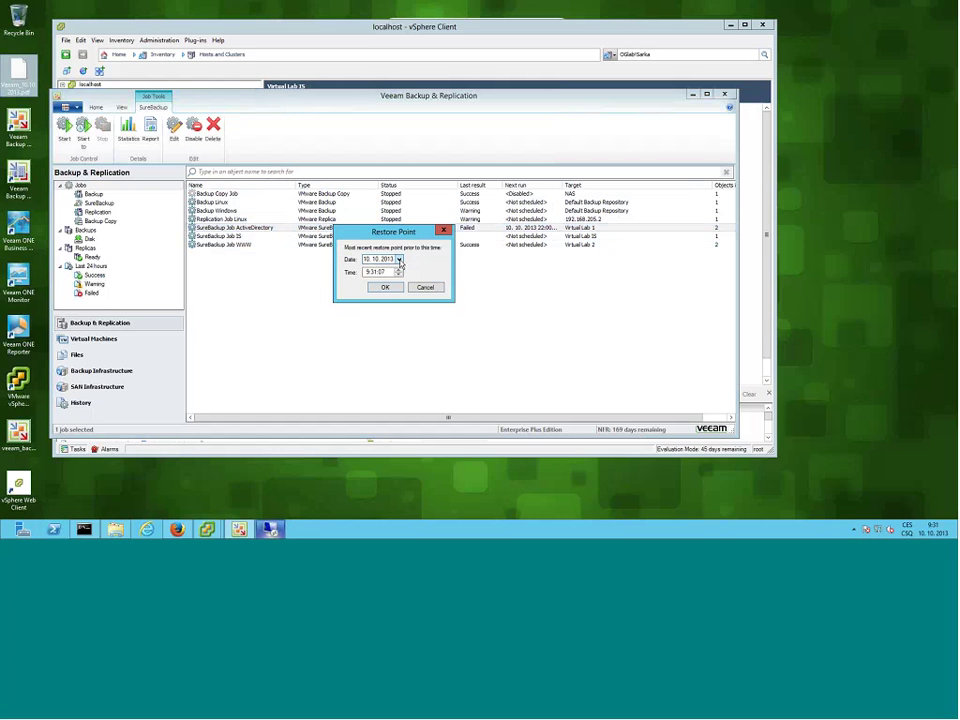
pyautogui.click(366, 273)
pyautogui.click(390, 289)
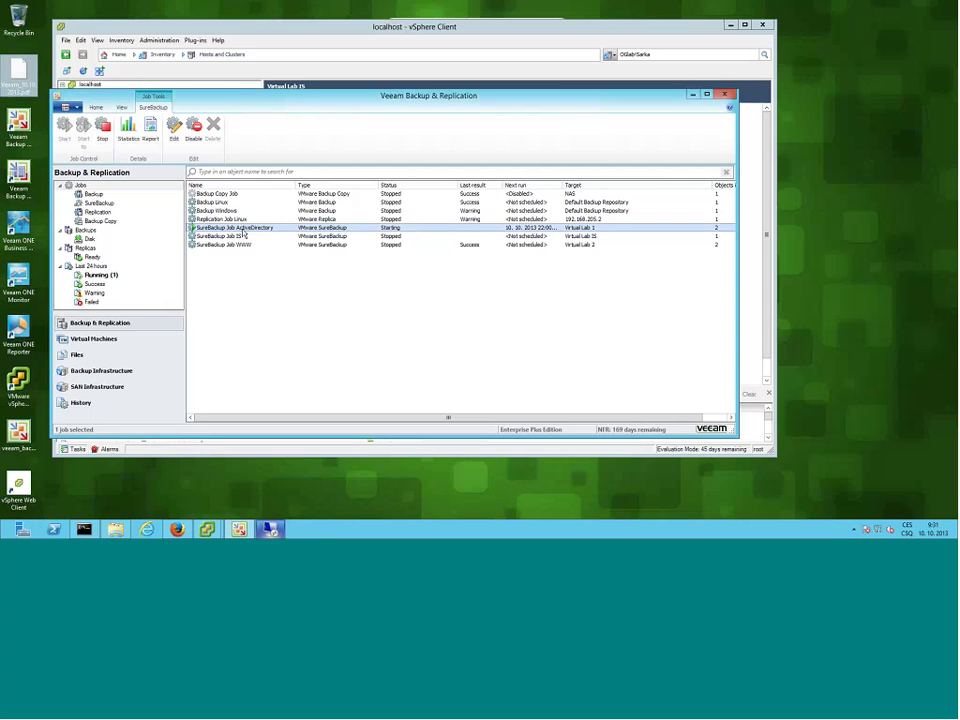
# Open the SureBackup Job ActiveDirectory session window and arrange it alongside the vSphere Client so that both can be reached.
pyautogui.doubleClick(241, 229)
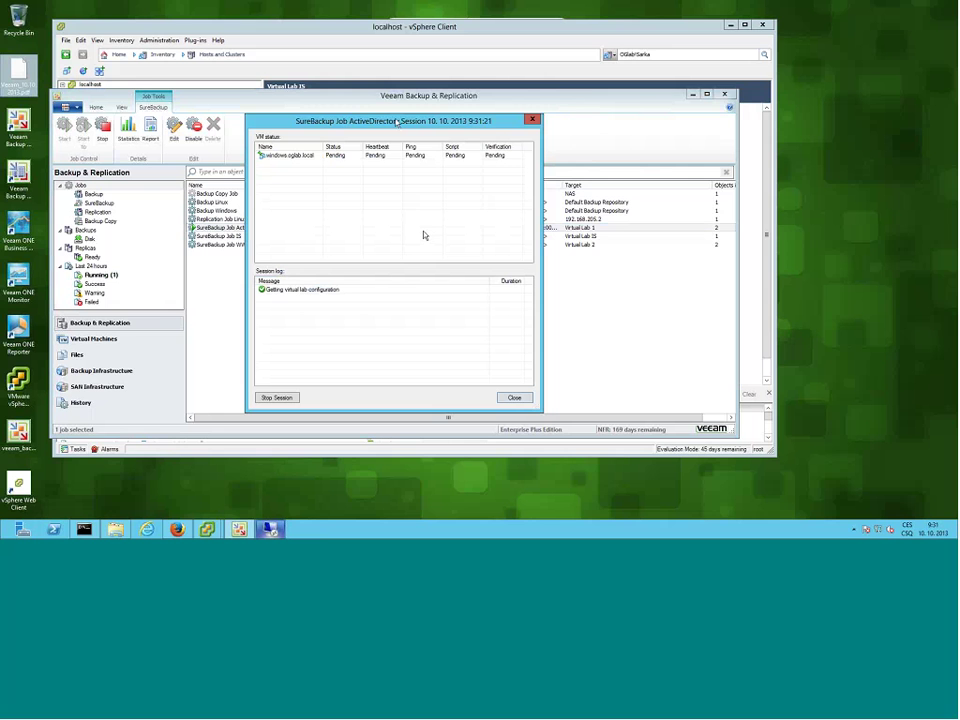
pyautogui.moveTo(440, 120); pyautogui.dragTo(725, 25)
pyautogui.moveTo(207, 529)
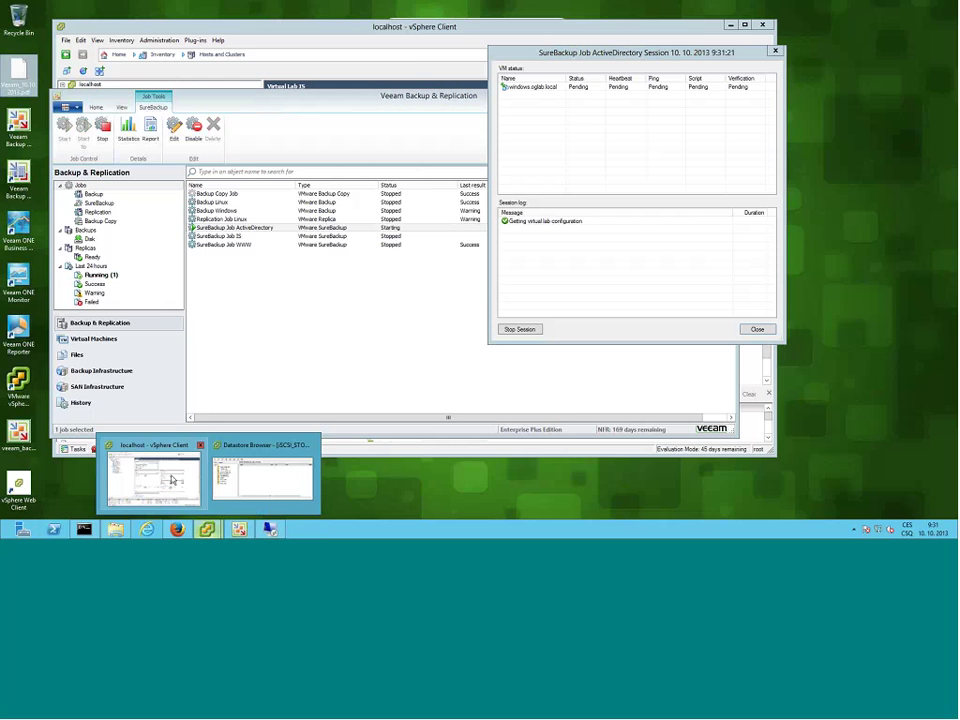
pyautogui.click(151, 479)
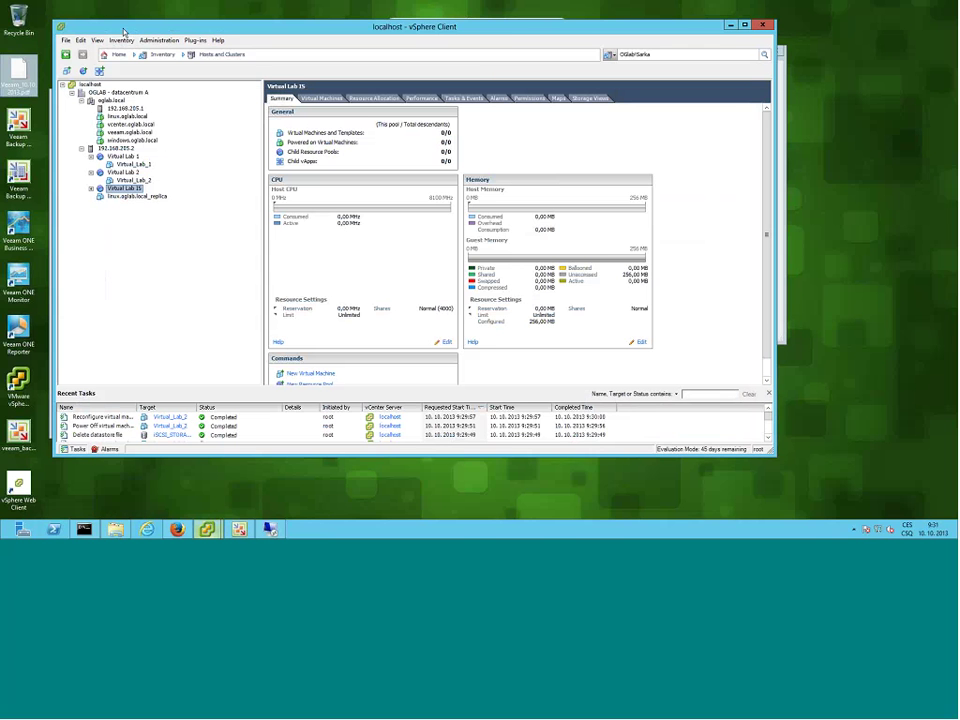
pyautogui.moveTo(110, 30); pyautogui.dragTo(64, 21)
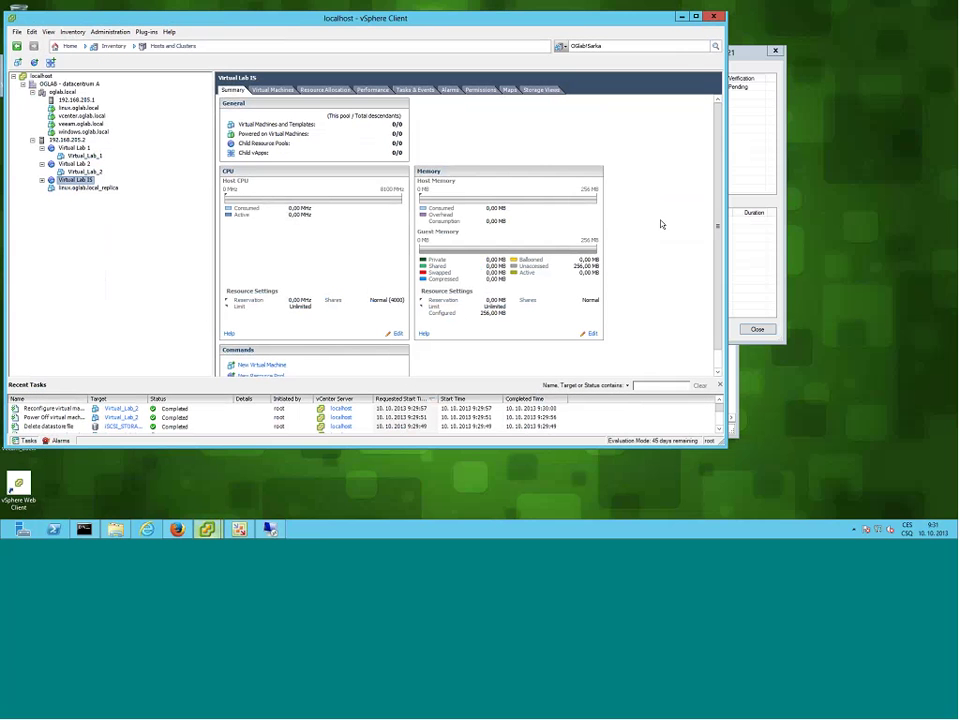
# Check the job session, switch to the vSphere Client, and view the summary of the Virtual_Lab_1 machine.
pyautogui.click(742, 178)
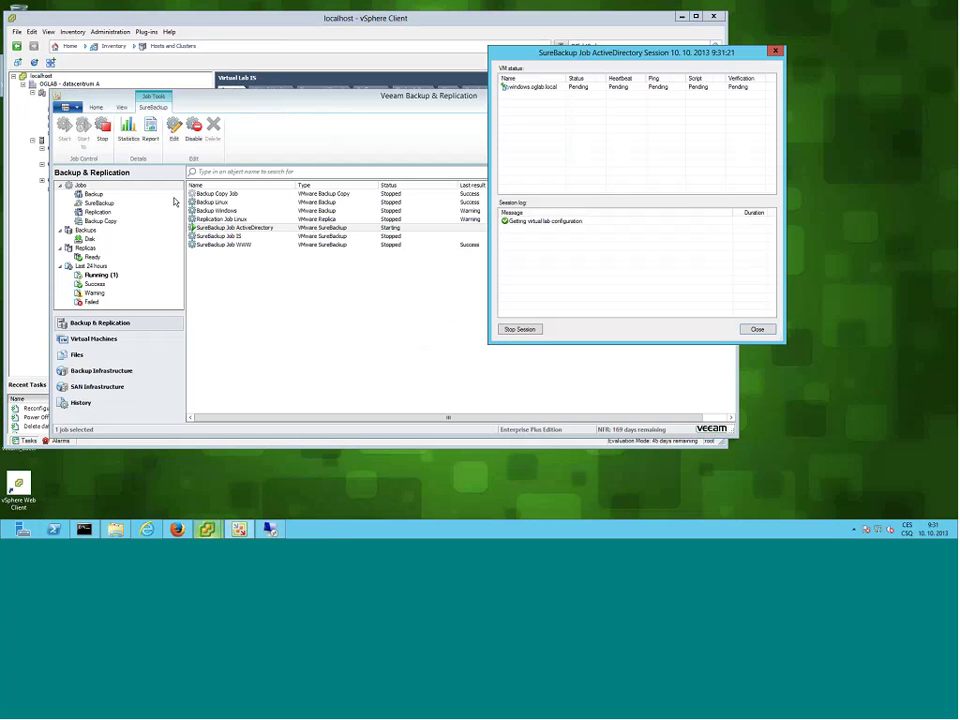
pyautogui.click(31, 223)
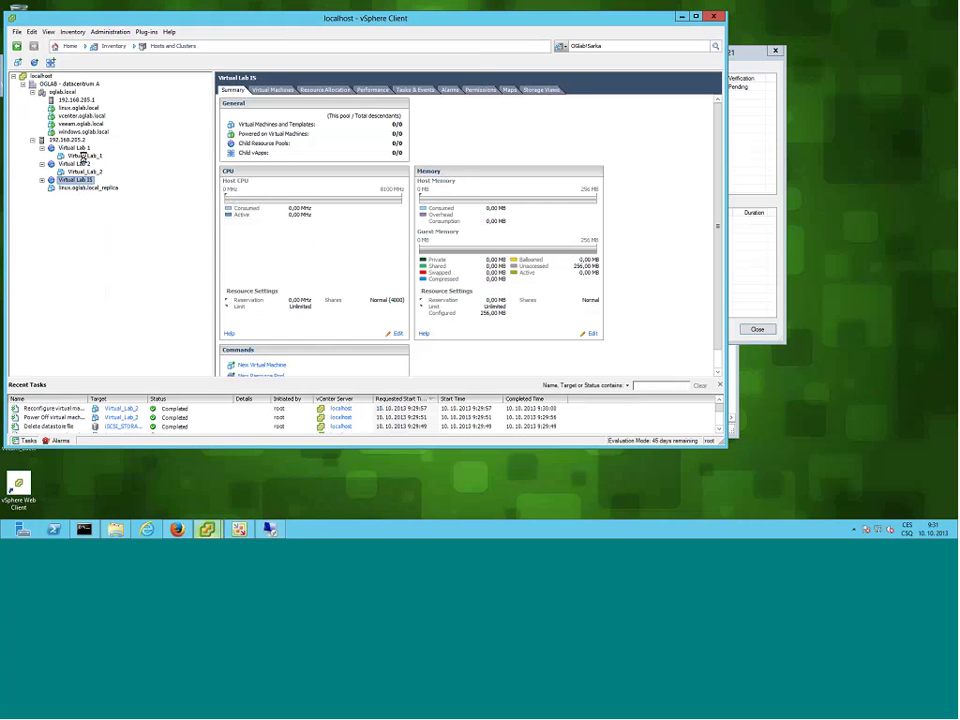
pyautogui.click(84, 156)
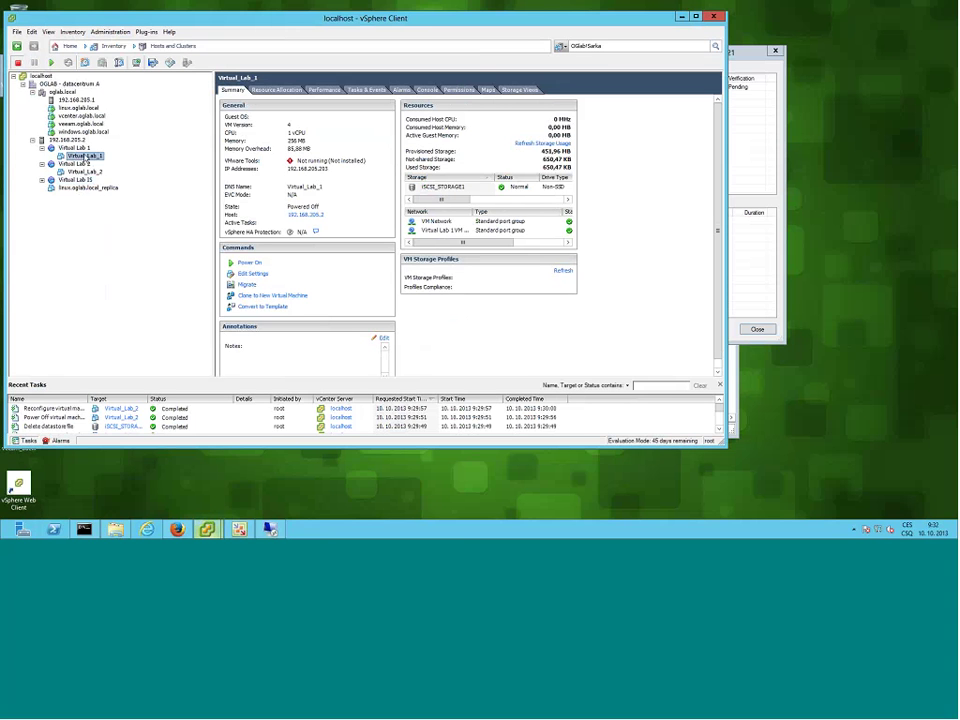
# Examine the windows.oglab.local log in the ActiveDirectory session window and return to the overall session log.
pyautogui.click(738, 58)
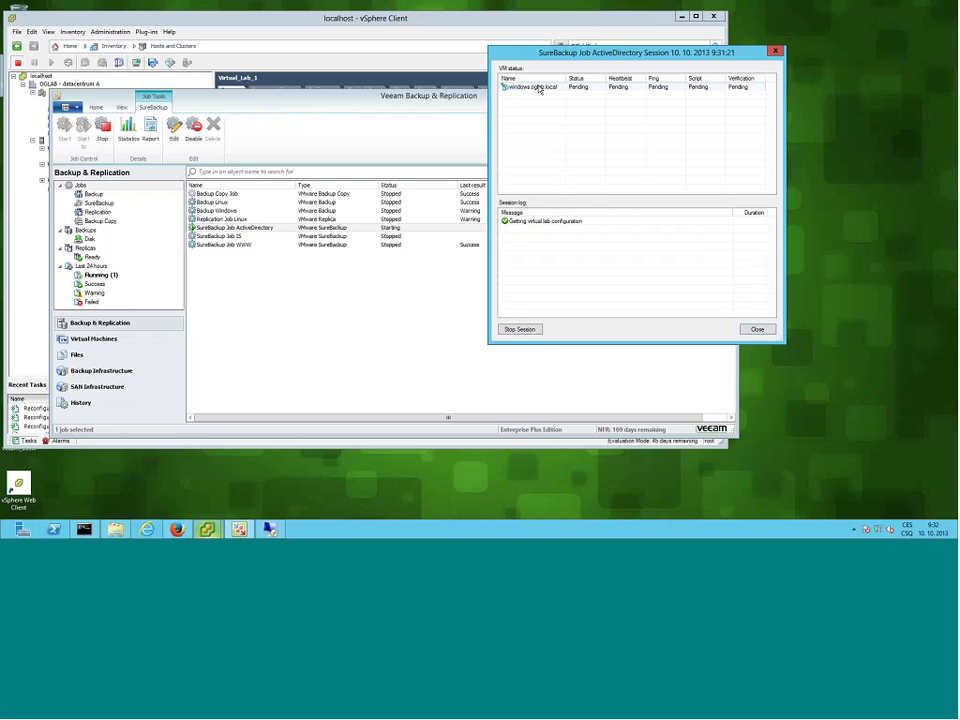
pyautogui.click(538, 89)
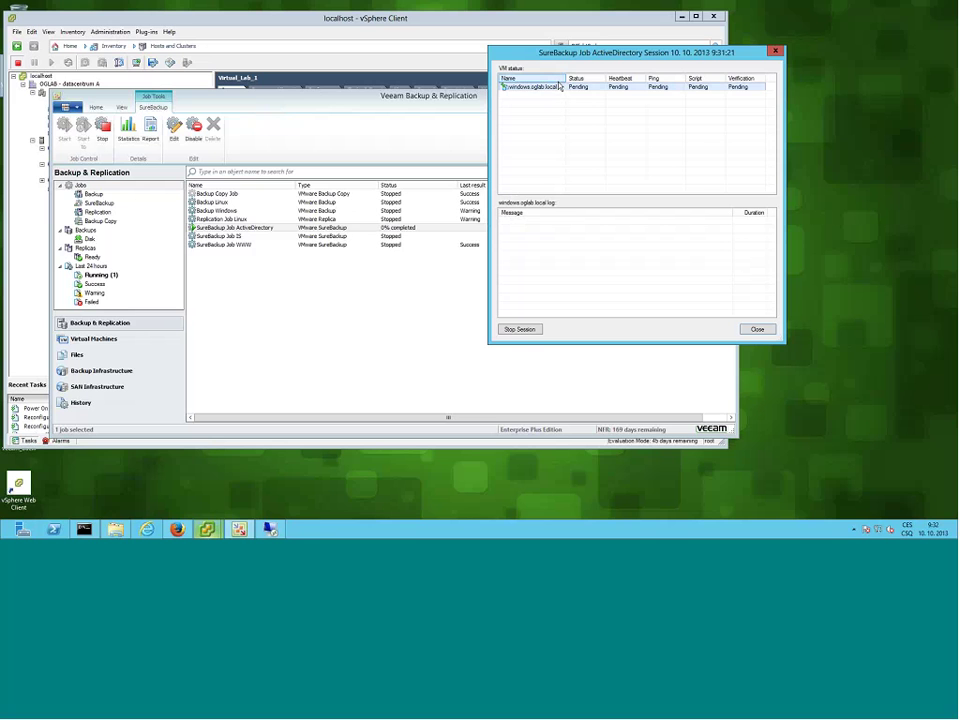
pyautogui.click(548, 101)
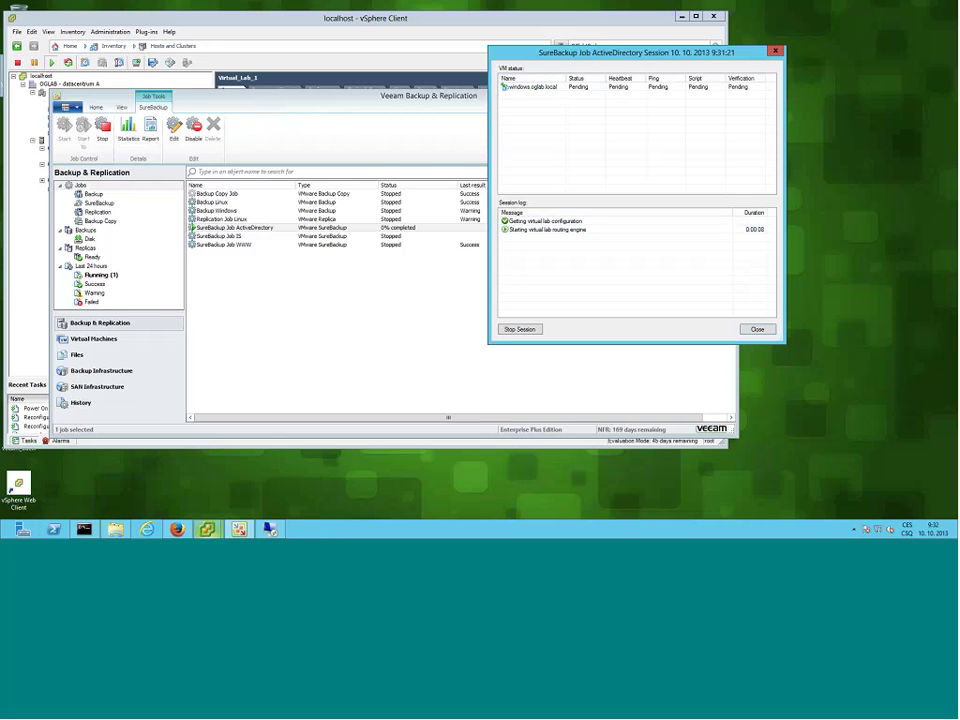
# Switch to the vSphere Client, open the Virtual_Lab_1 console, and move its window clear to examine the boot output.
pyautogui.click(150, 17)
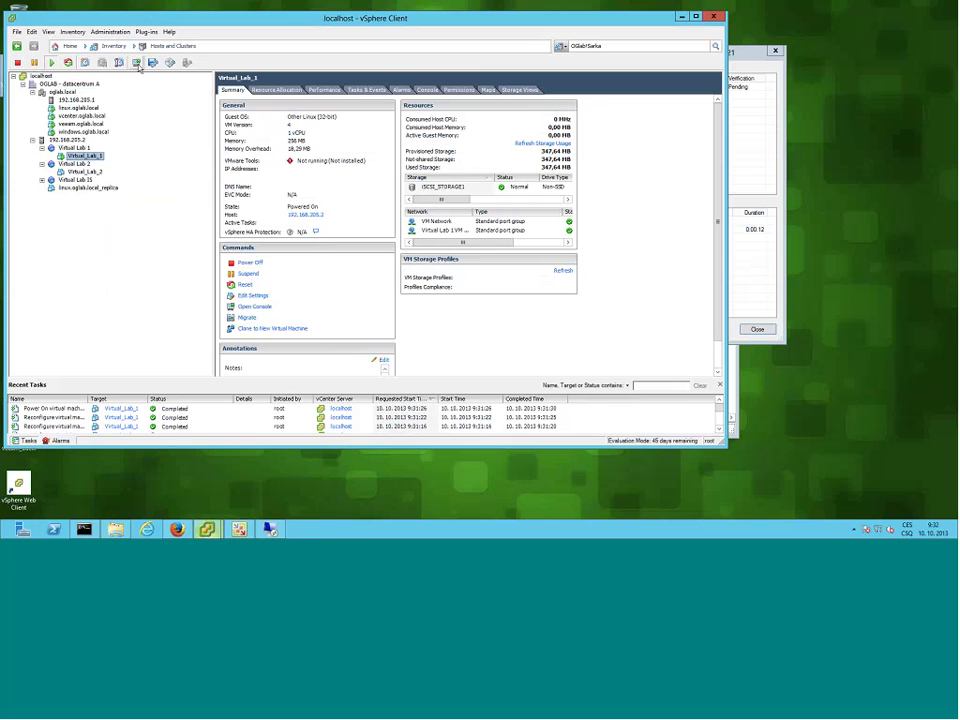
pyautogui.click(137, 63)
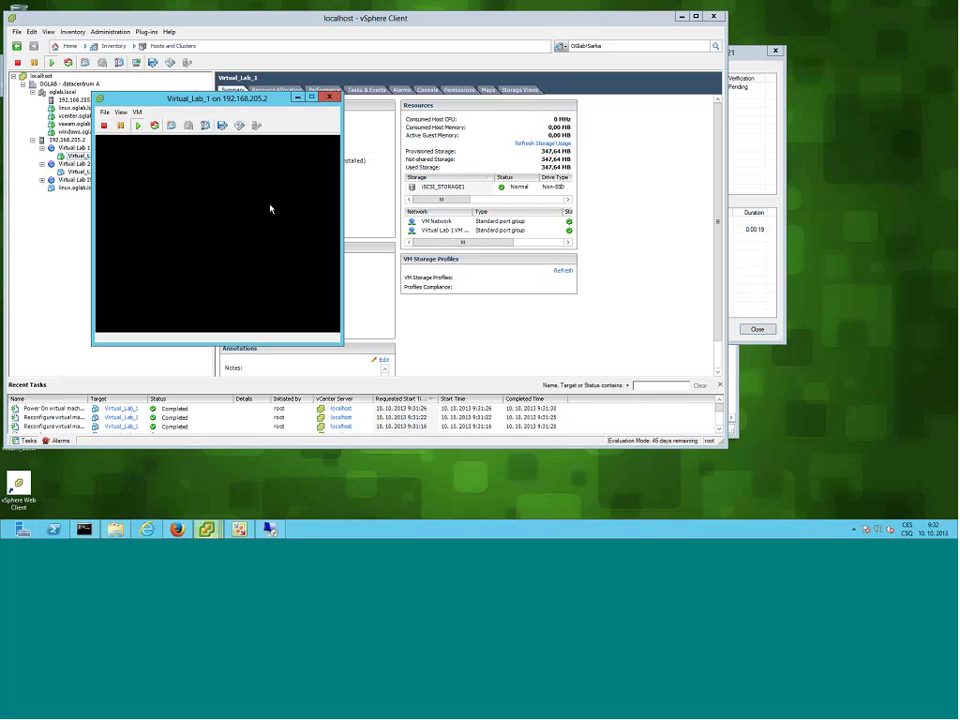
pyautogui.moveTo(264, 97); pyautogui.dragTo(313, 101)
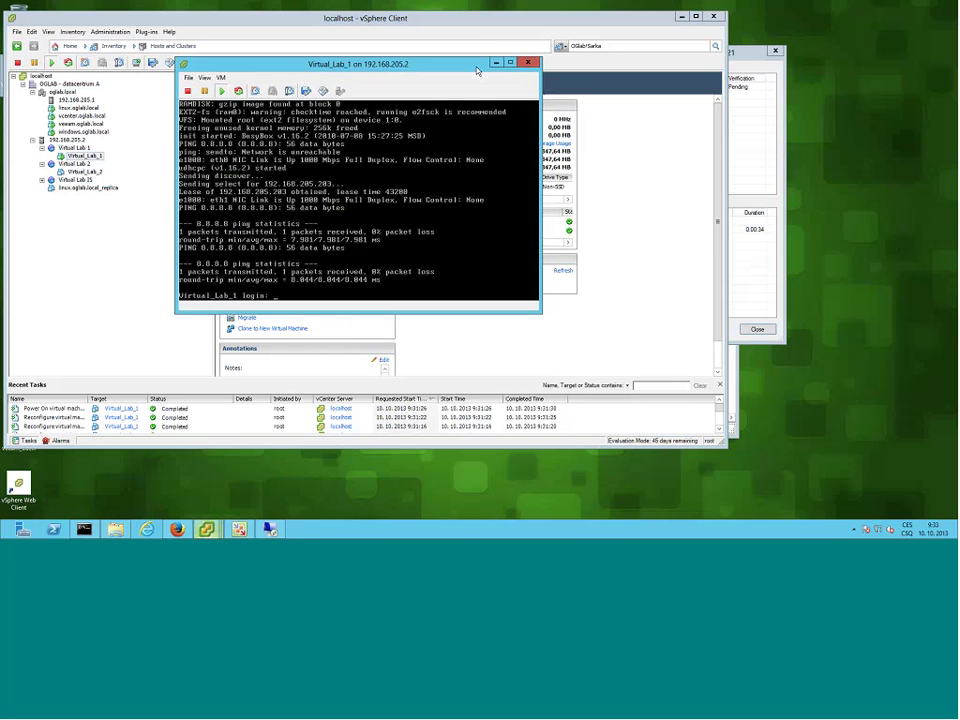
# Compare the session log with the Virtual Lab 1 inventory in the vSphere Client and inspect the published windows.oglab.local machine's summary.
pyautogui.click(731, 161)
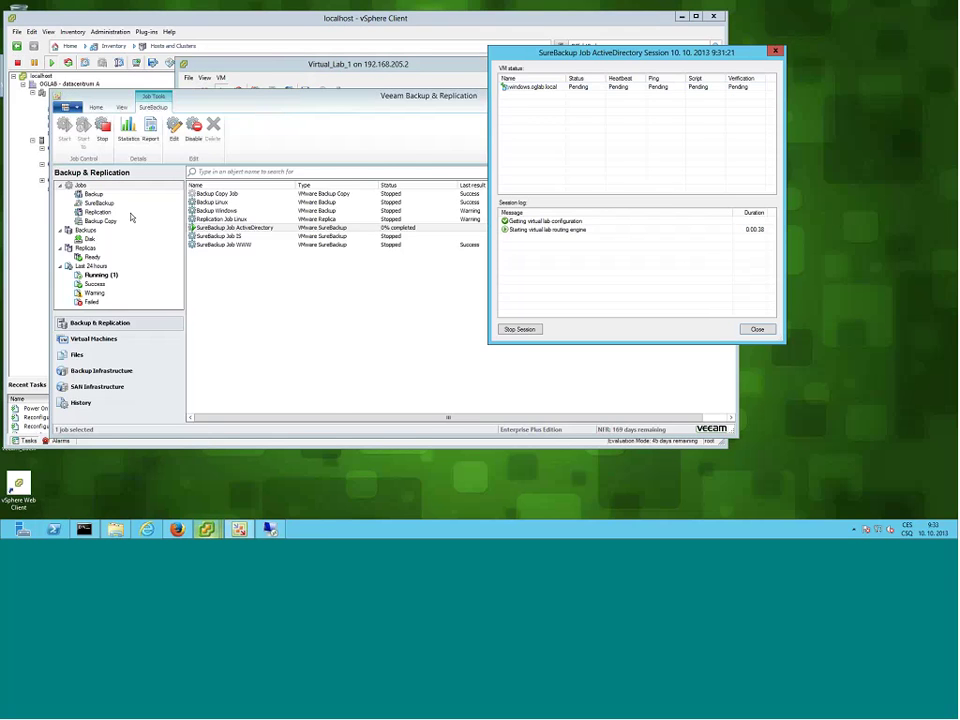
pyautogui.click(49, 196)
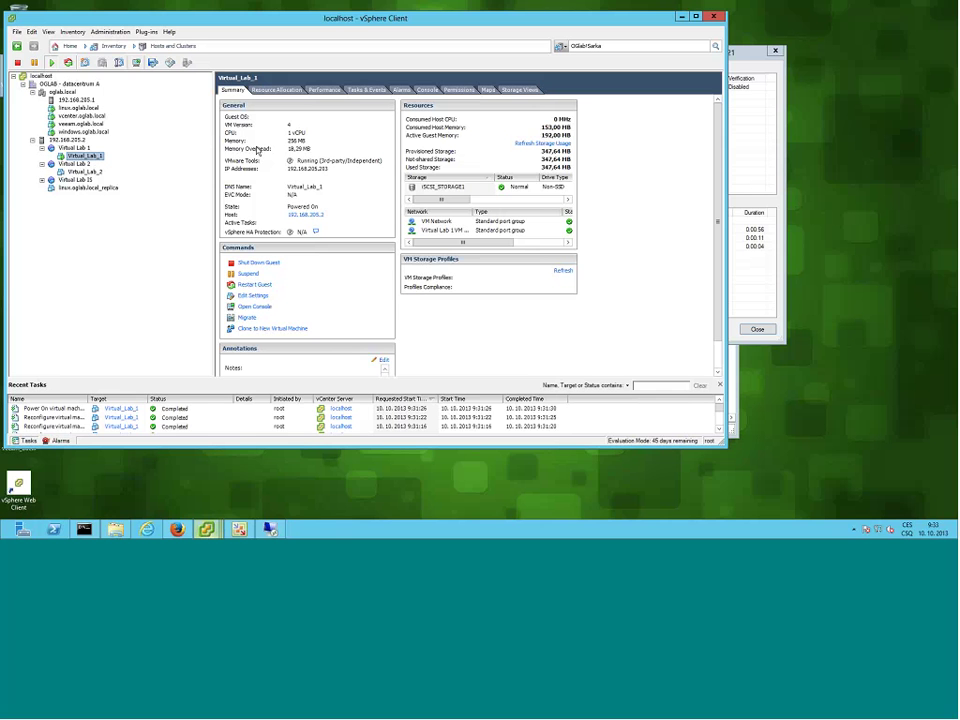
pyautogui.hotkey('alt', 'Tab')
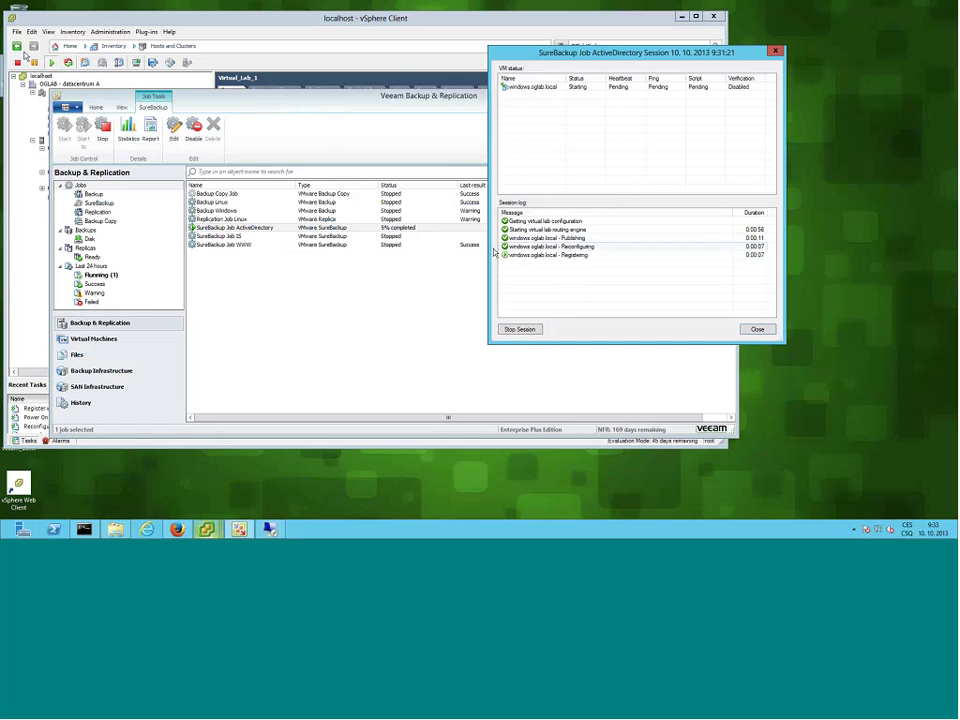
pyautogui.click(85, 65)
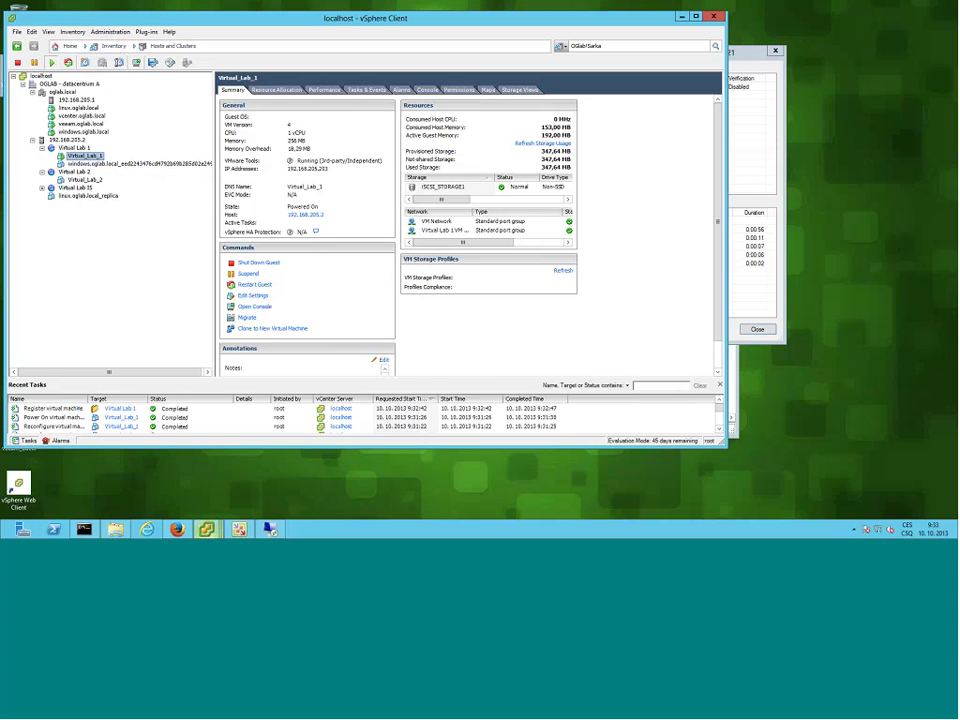
pyautogui.click(86, 164)
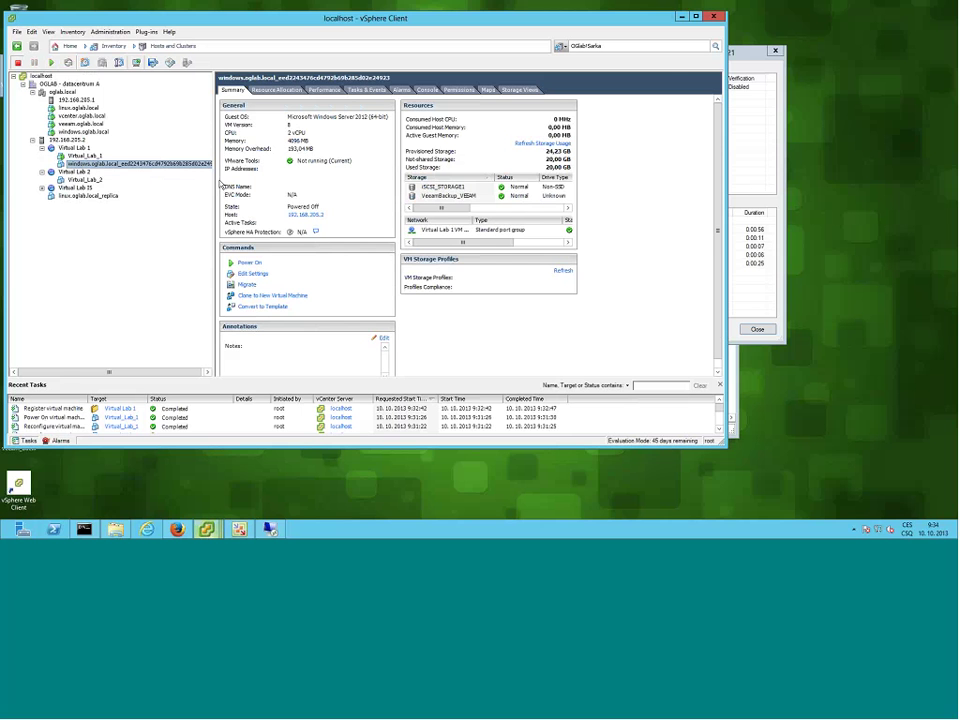
pyautogui.click(746, 58)
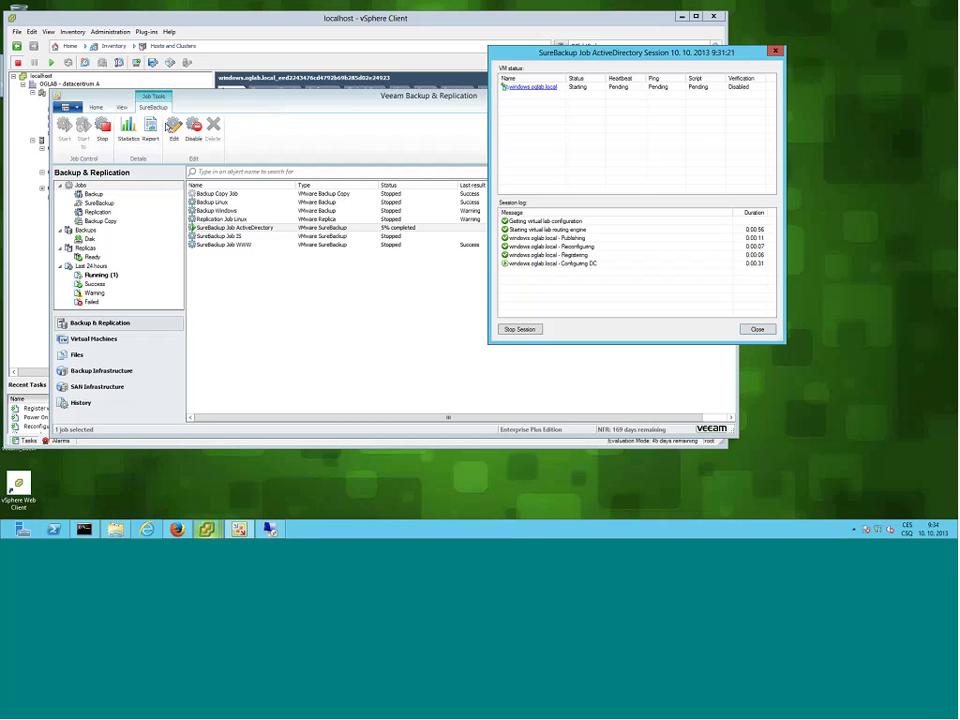
pyautogui.click(131, 18)
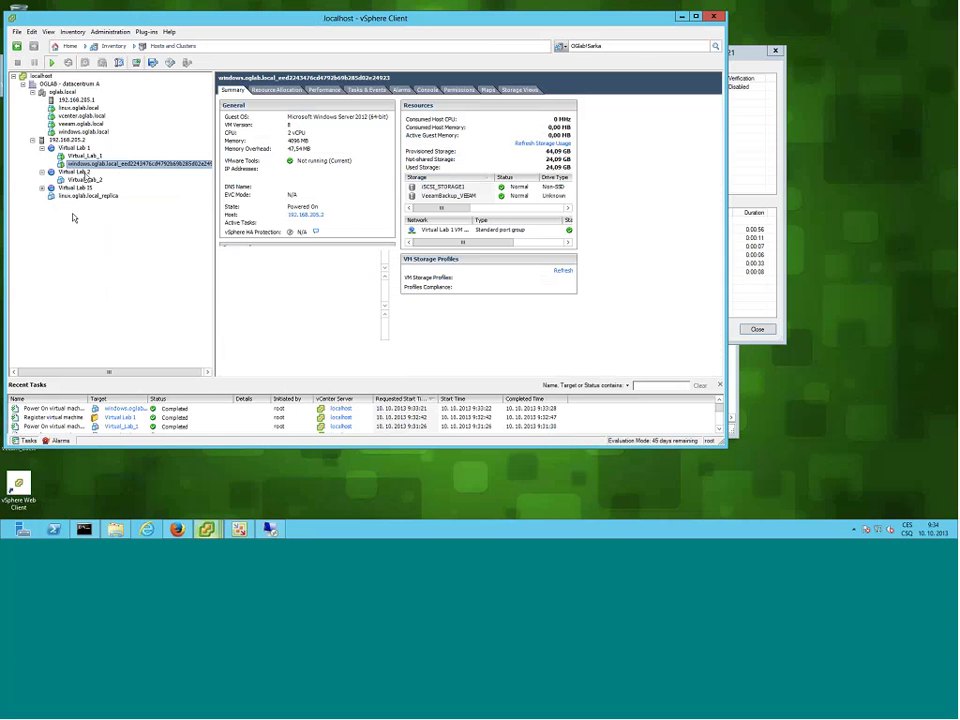
# Minimize the vSphere Client and examine the detailed log of windows.oglab.local in the ActiveDirectory session window.
pyautogui.hotkey('alt', 'Tab')
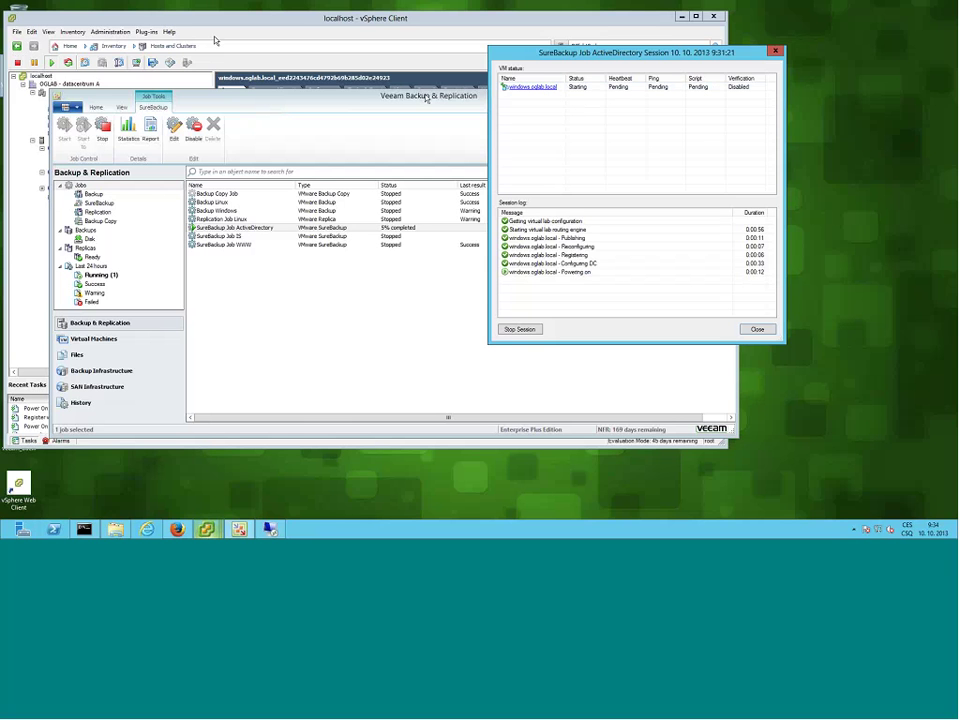
pyautogui.click(680, 17)
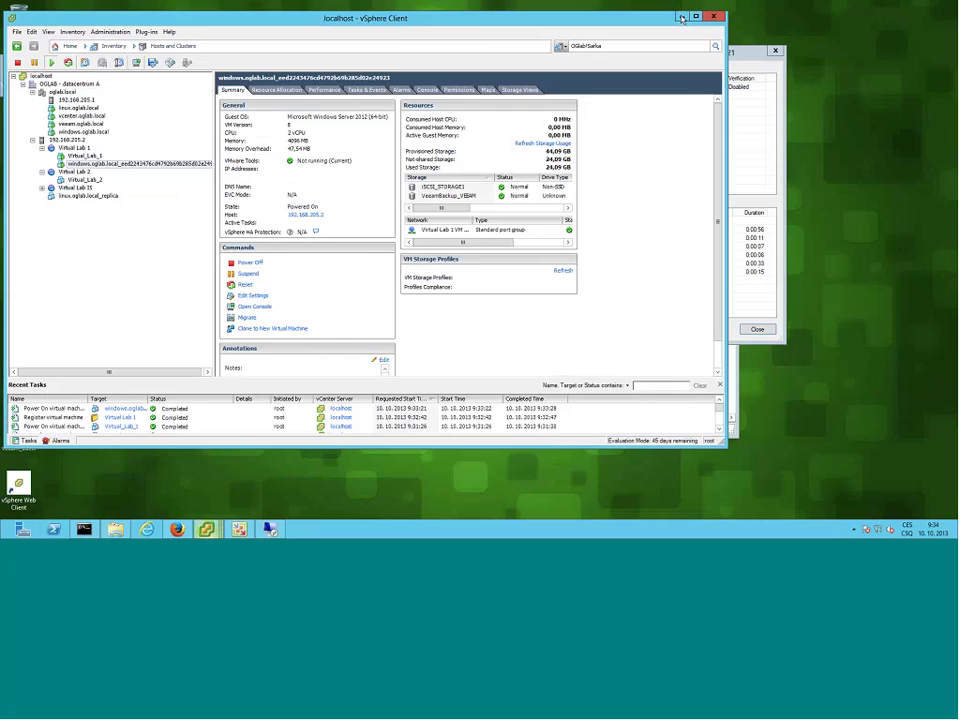
pyautogui.click(530, 88)
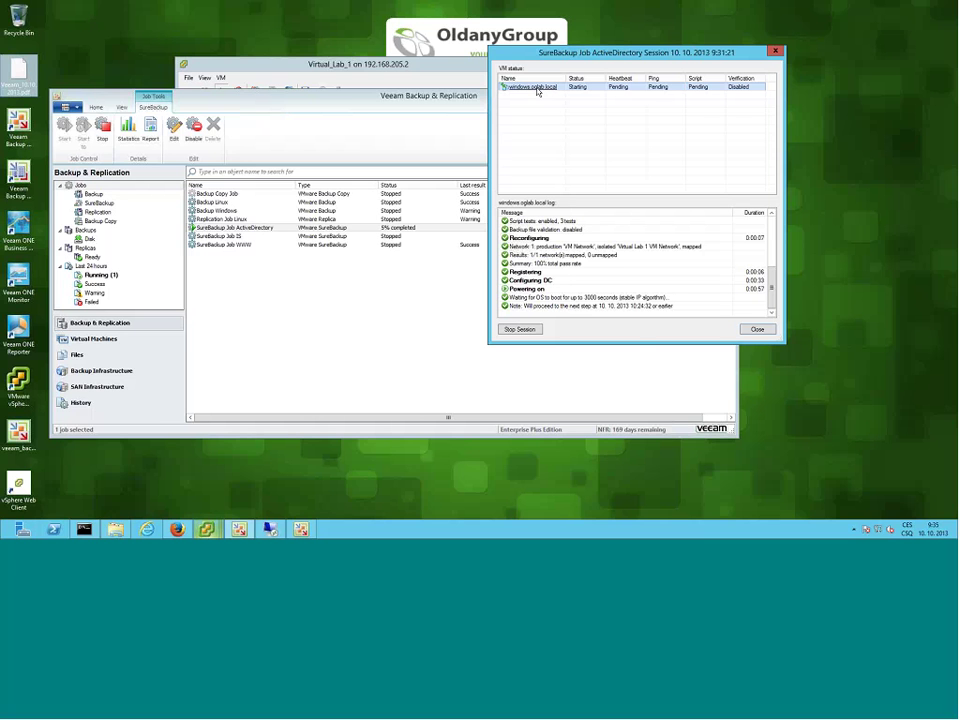
# Open the console of windows.oglab.local from the ActiveDirectory session and enlarge its window to examine the machine's screen.
pyautogui.doubleClick(537, 90)
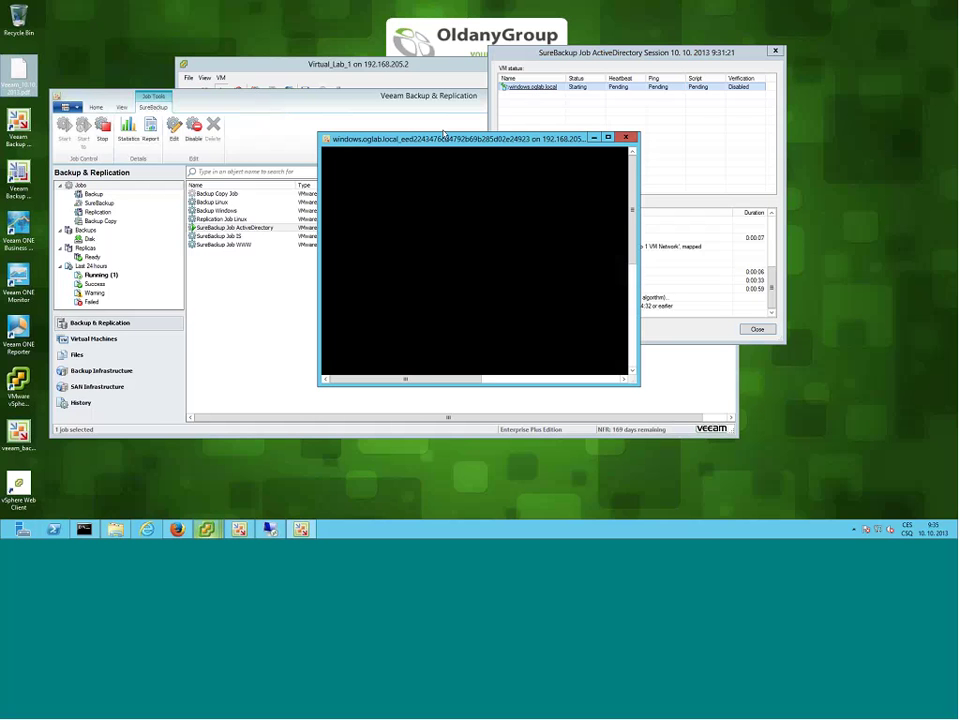
pyautogui.moveTo(470, 138); pyautogui.dragTo(281, 190)
pyautogui.moveTo(355, 273); pyautogui.dragTo(630, 502)
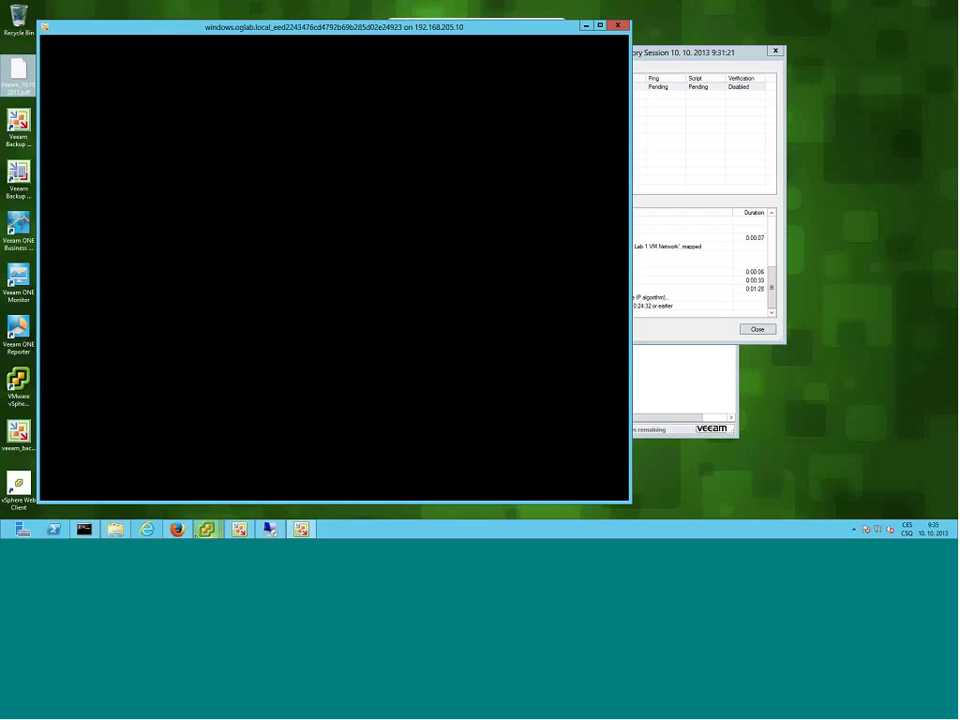
# Switch to the vSphere Client and check the published windows.oglab.local machine's console, then close it and minimize the remaining client and console windows.
pyautogui.moveTo(206, 529)
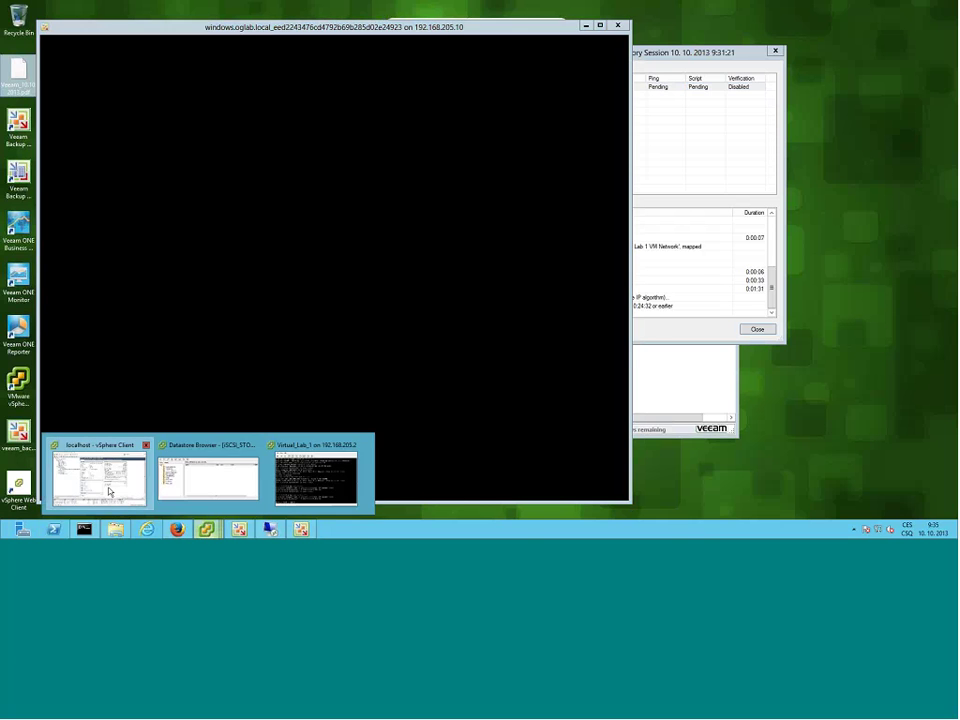
pyautogui.click(110, 491)
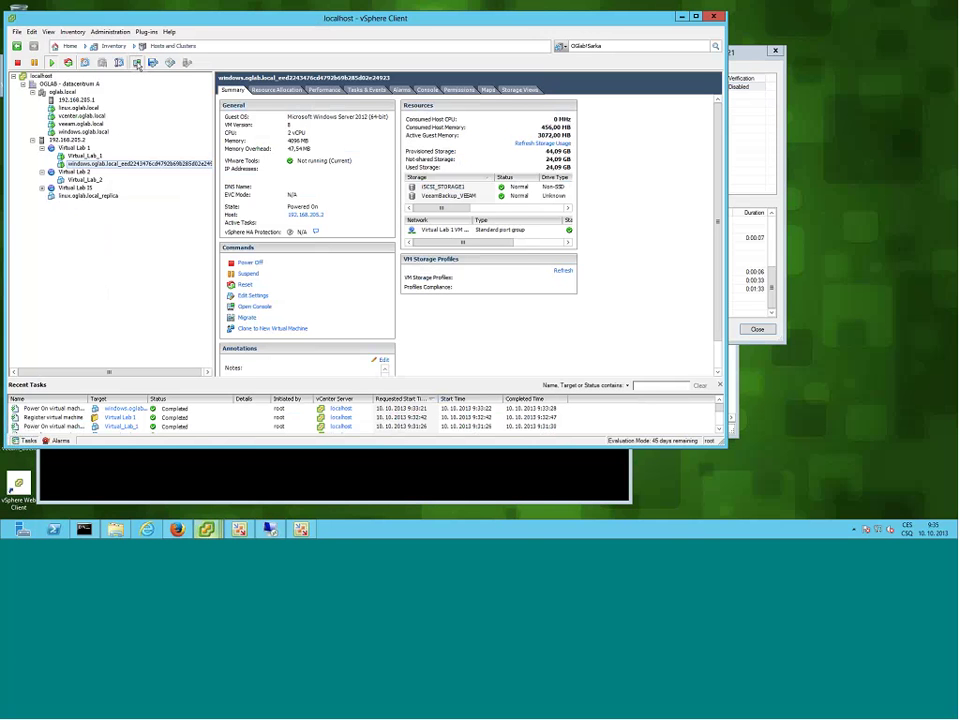
pyautogui.click(137, 62)
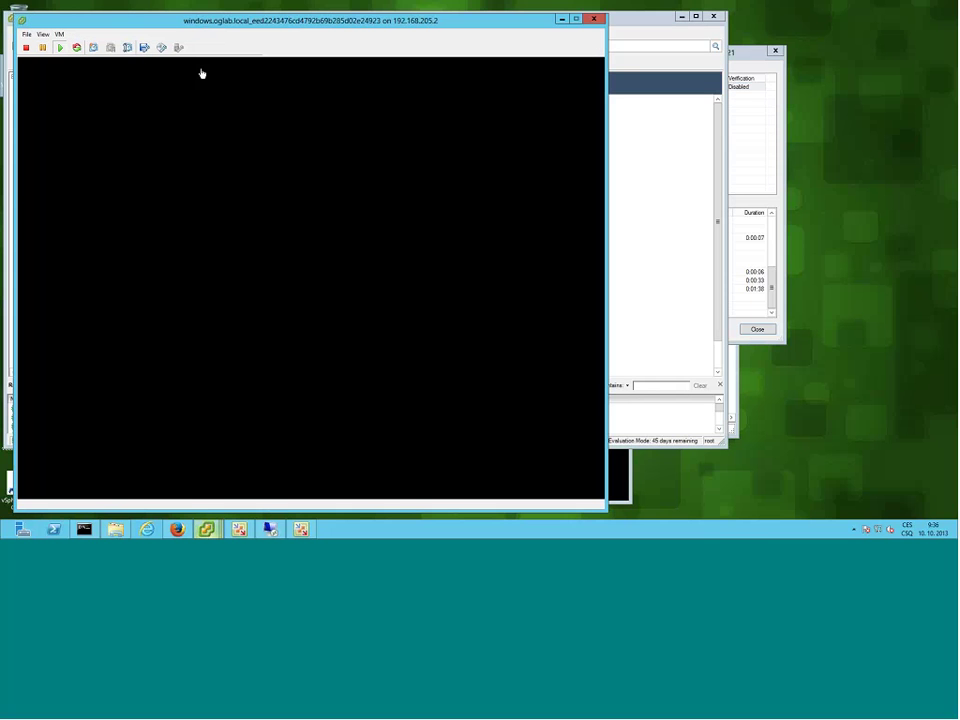
pyautogui.click(594, 20)
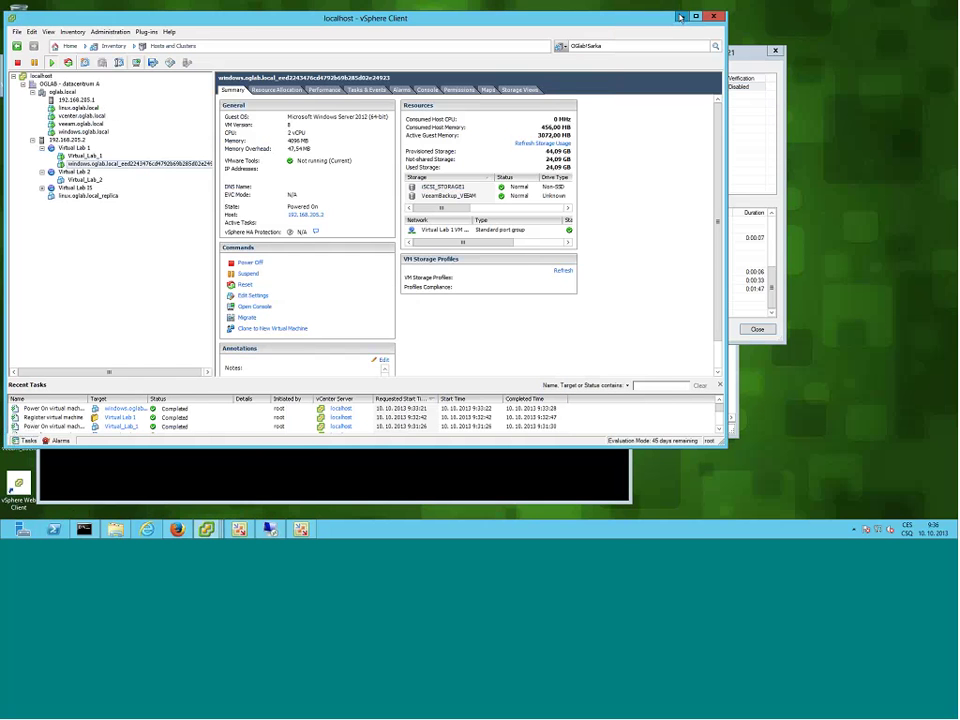
pyautogui.click(681, 16)
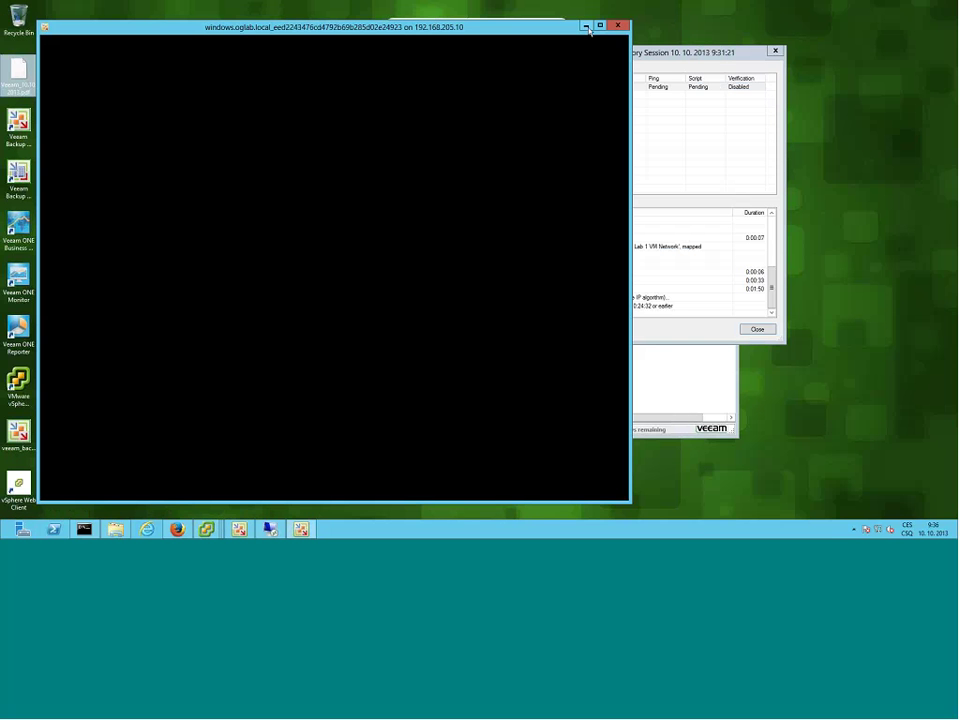
pyautogui.click(618, 25)
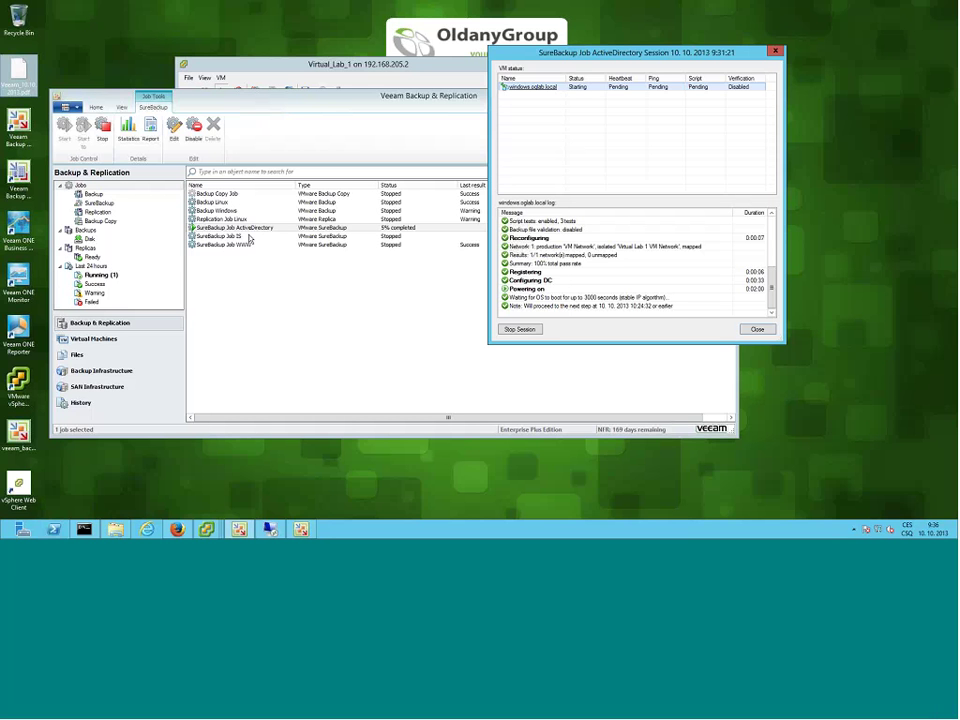
# In the vSphere Client, inspect the published machine's storage details and browse the Virtual Lab IS and _ISO_IMAGES_ folders on iSCSI_STORAGE1.
pyautogui.moveTo(207, 529)
pyautogui.click(113, 474)
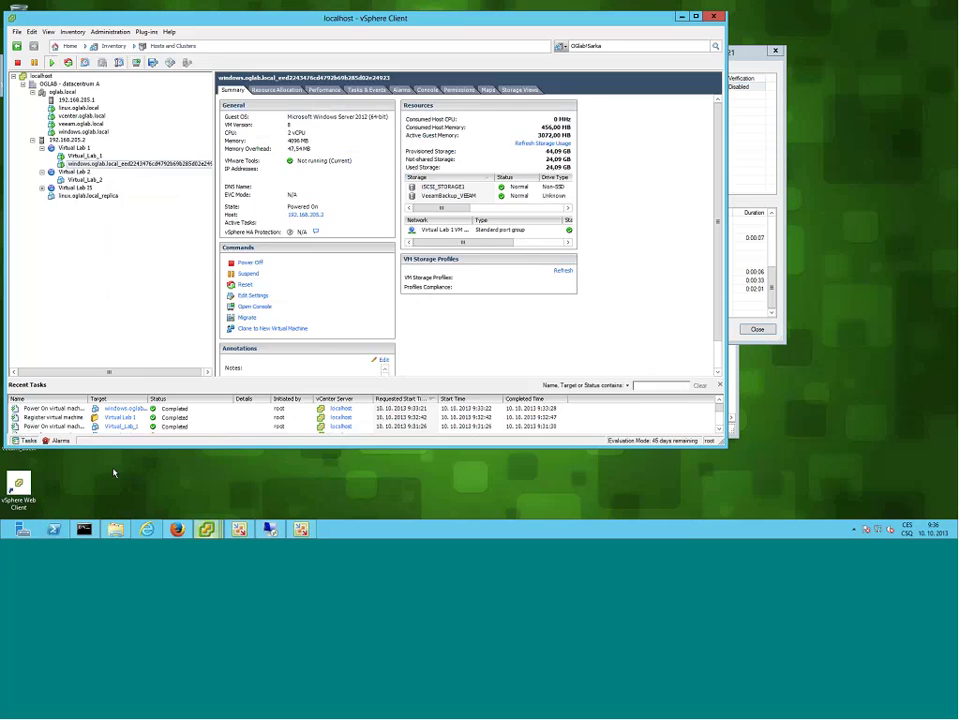
pyautogui.moveTo(437, 209); pyautogui.dragTo(487, 201)
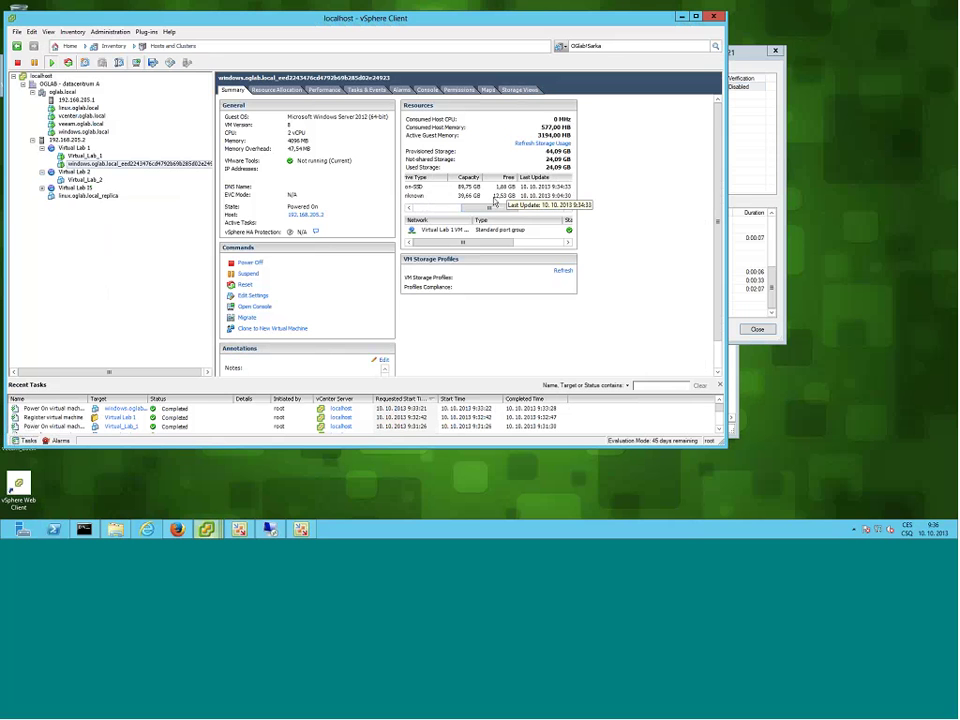
pyautogui.moveTo(469, 211); pyautogui.dragTo(420, 208)
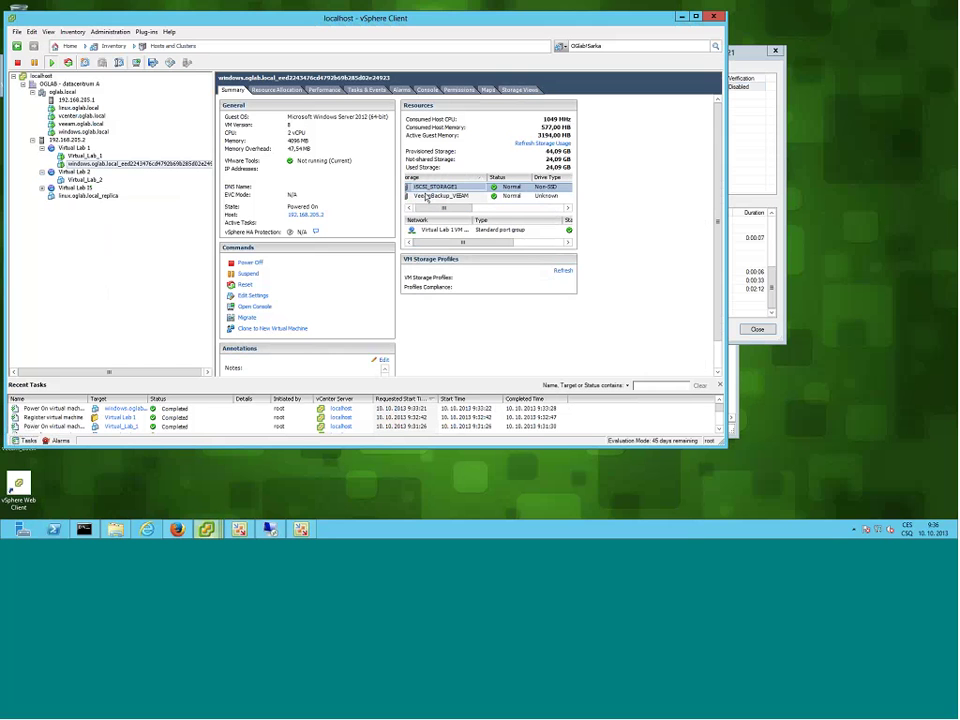
pyautogui.doubleClick(426, 188)
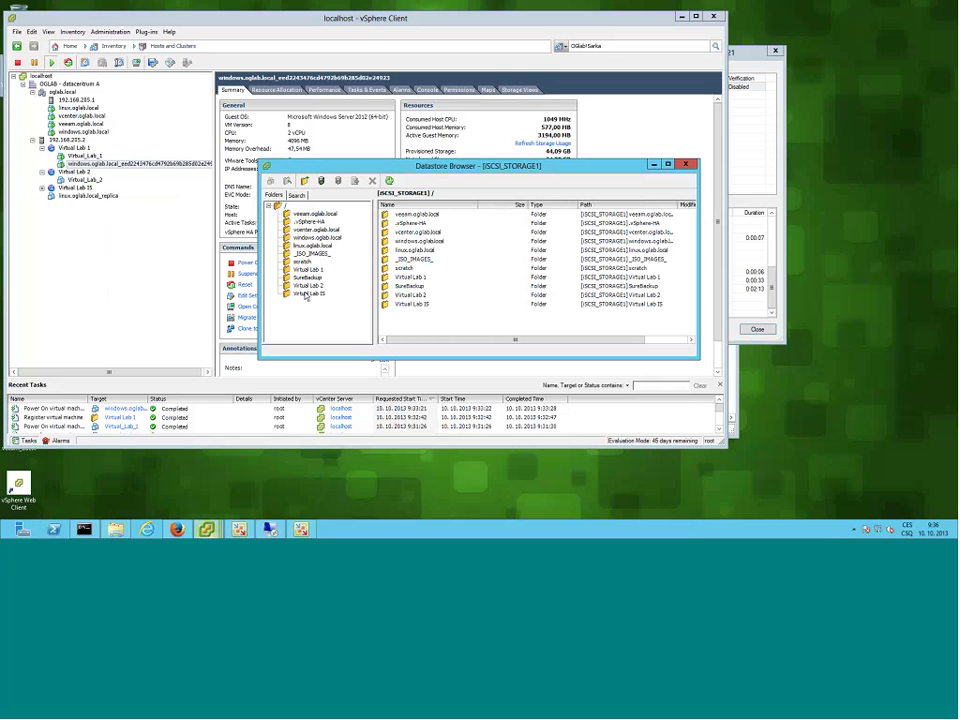
pyautogui.click(307, 294)
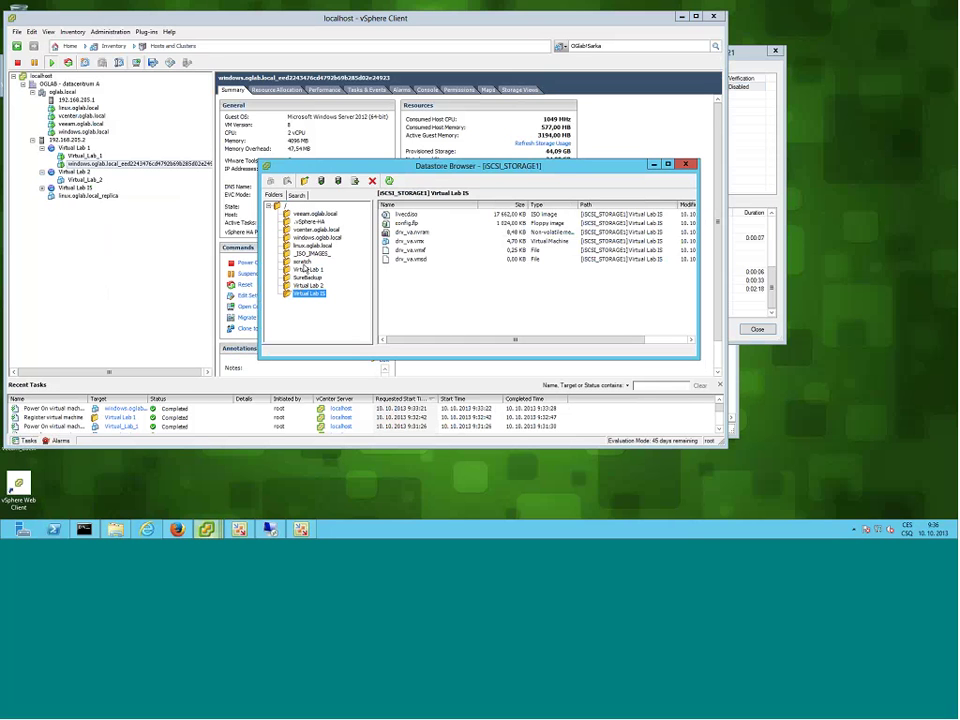
pyautogui.click(310, 254)
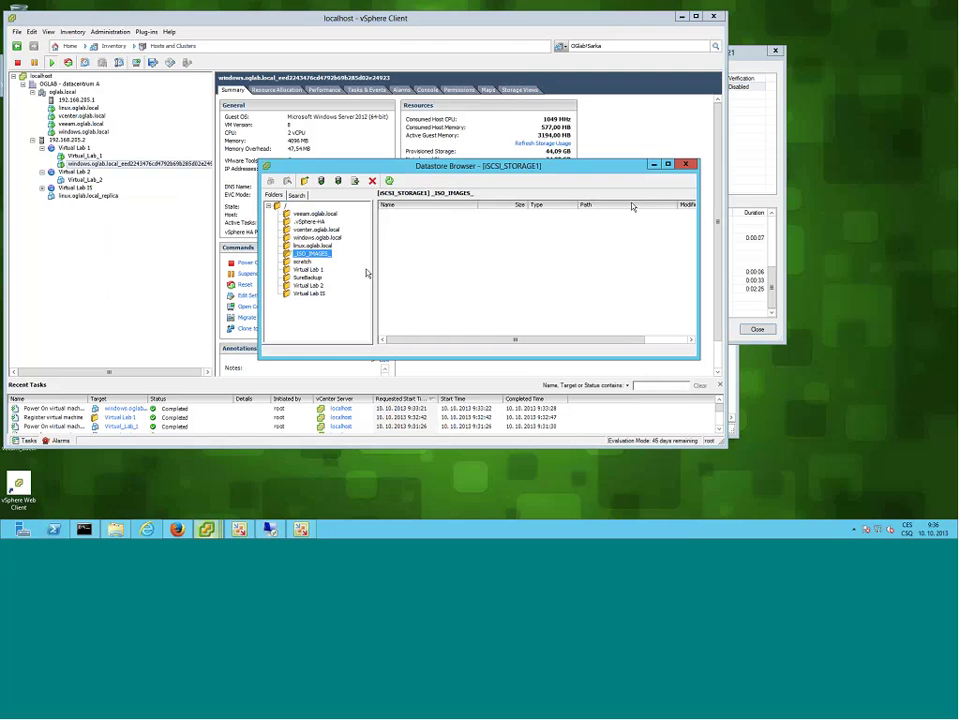
pyautogui.click(685, 164)
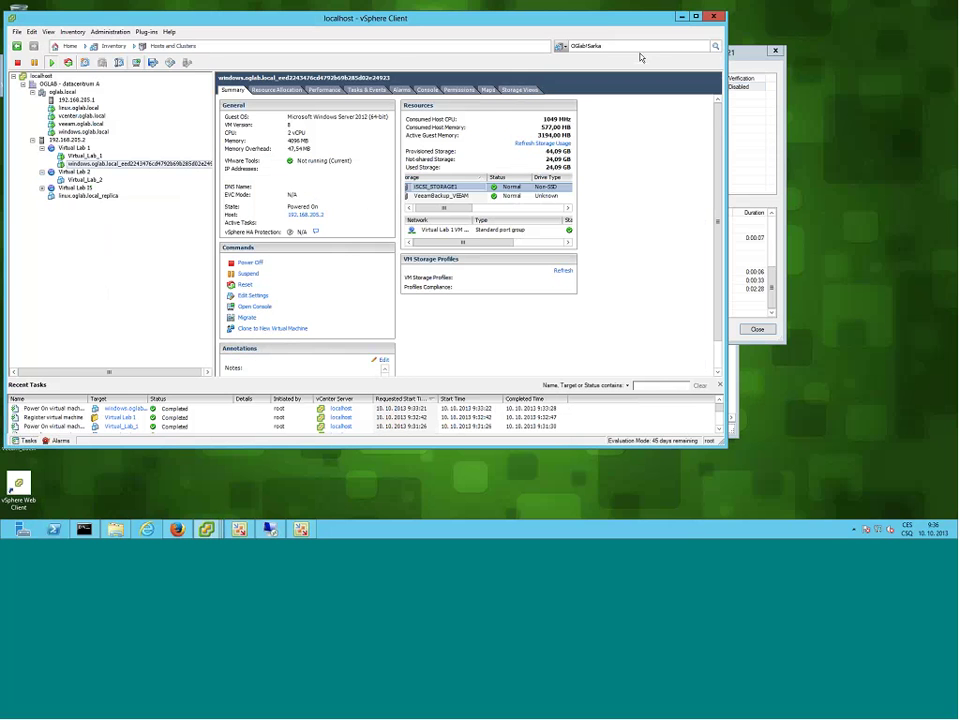
pyautogui.click(681, 17)
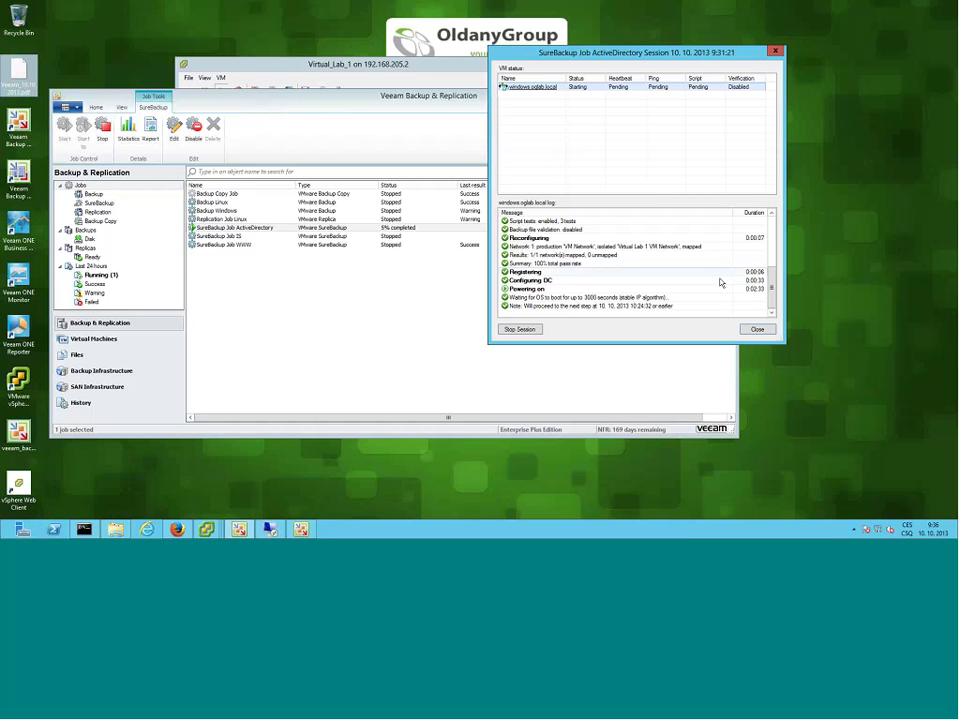
# Close the ActiveDirectory session window and view the running SureBackup session among the last 24 hours' jobs.
pyautogui.click(756, 330)
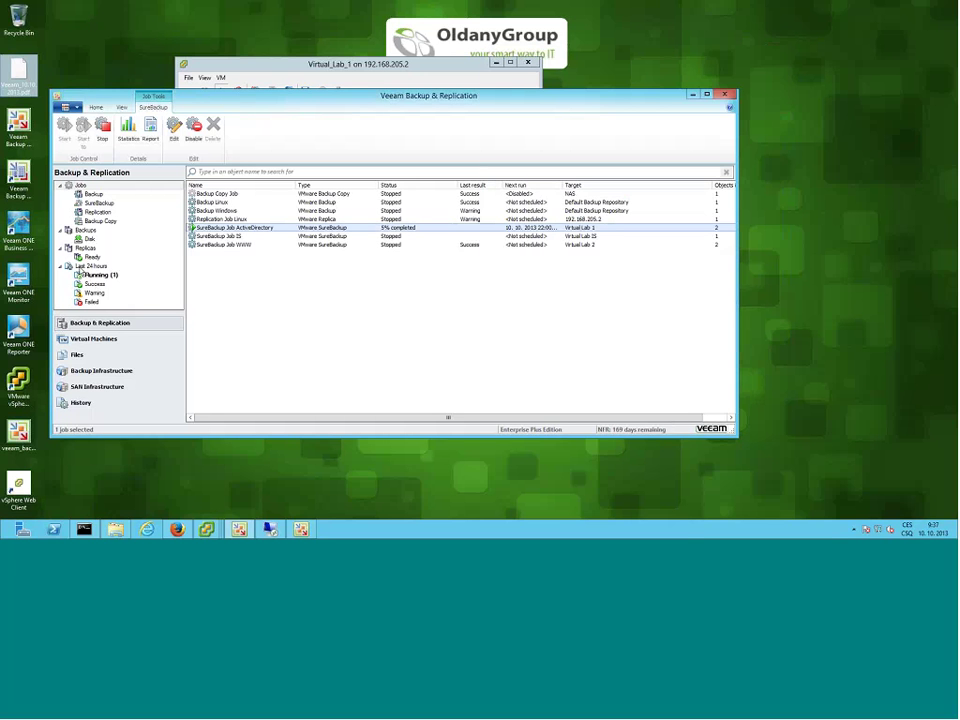
pyautogui.click(96, 277)
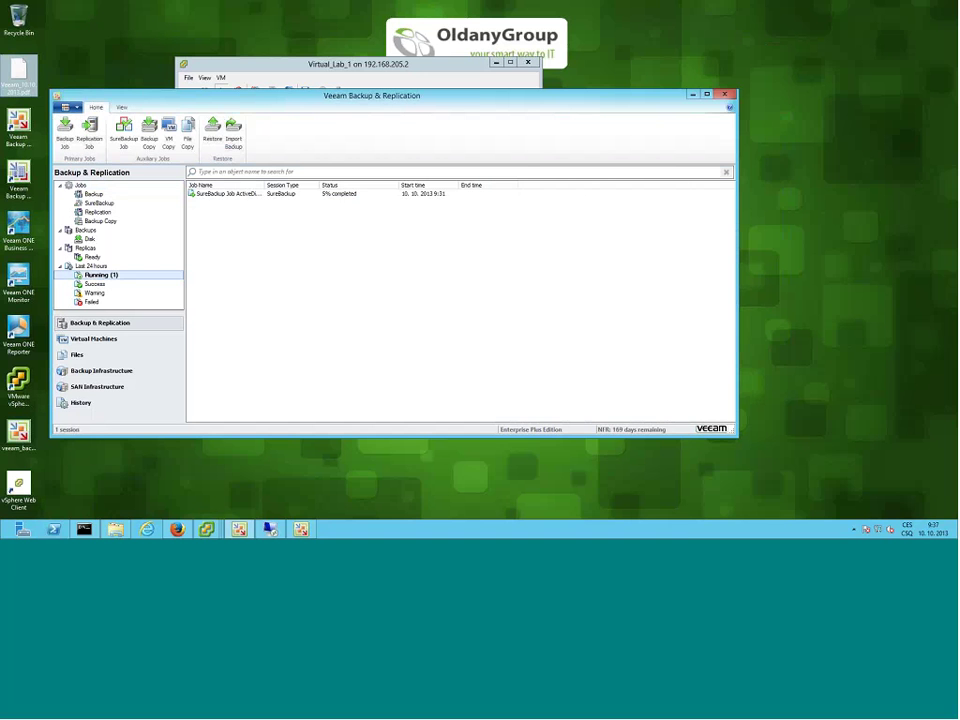
pyautogui.click(225, 195)
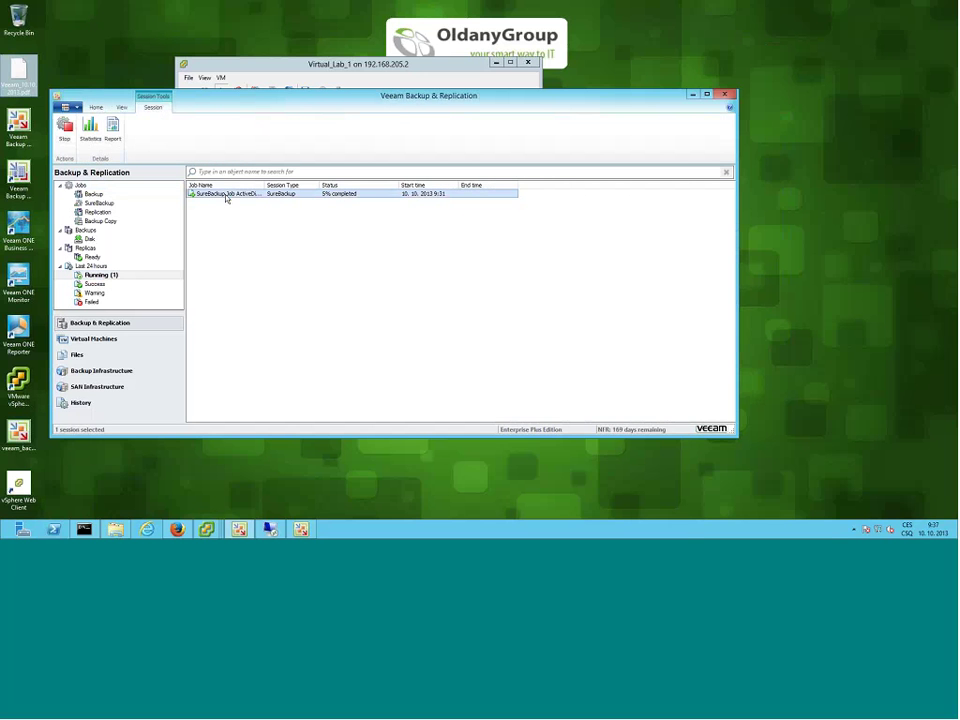
# Try to delete the virtual lab Virtual Lab IS from the backup infrastructure.
pyautogui.click(92, 372)
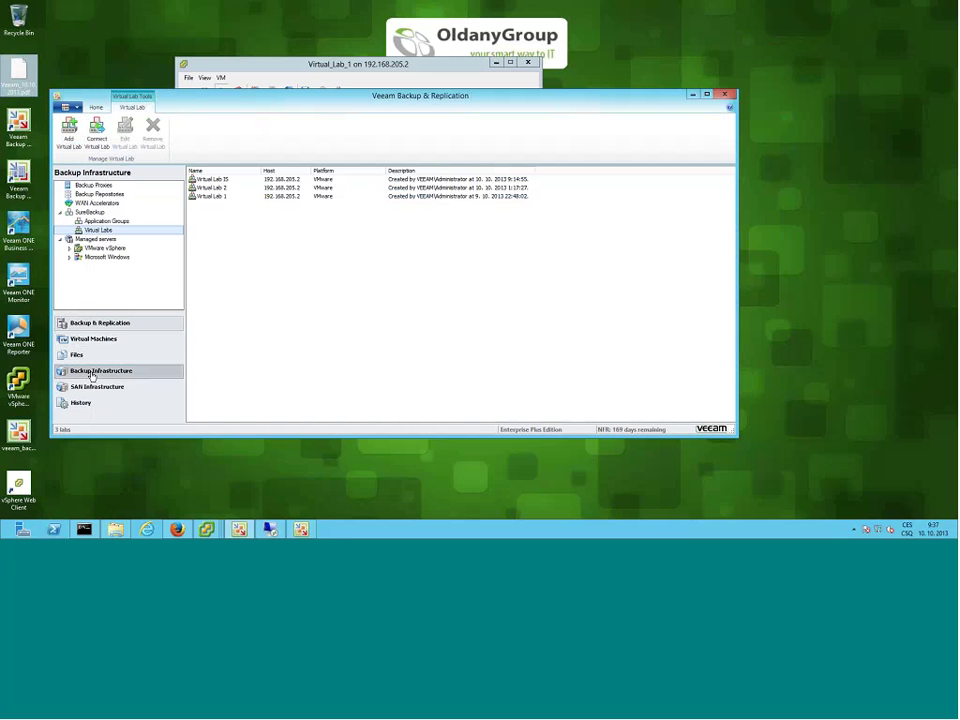
pyautogui.rightClick(228, 180)
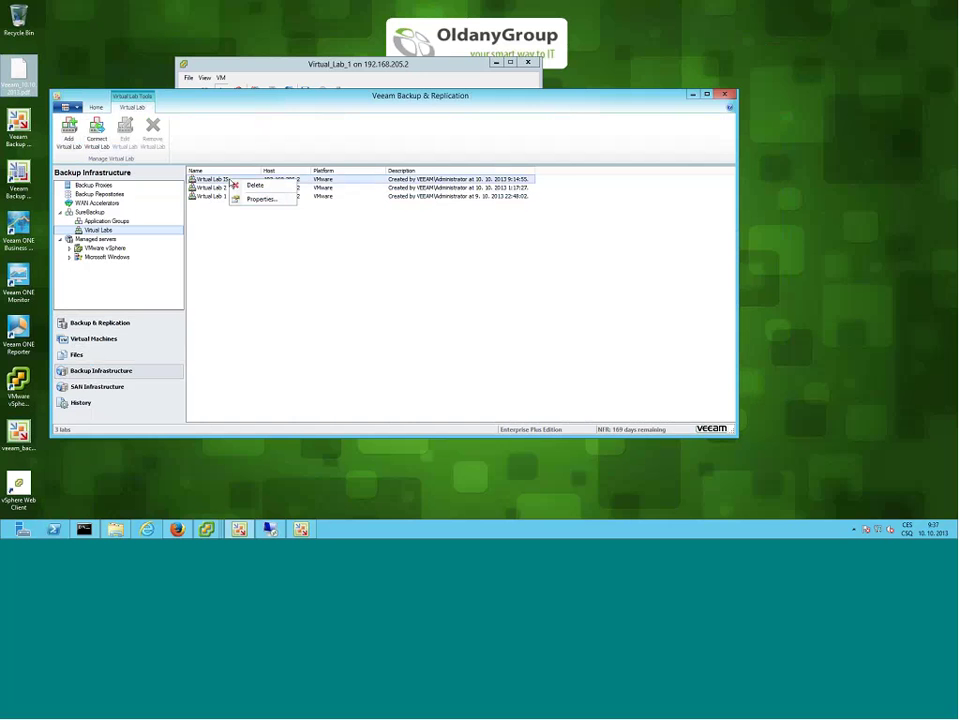
pyautogui.click(255, 185)
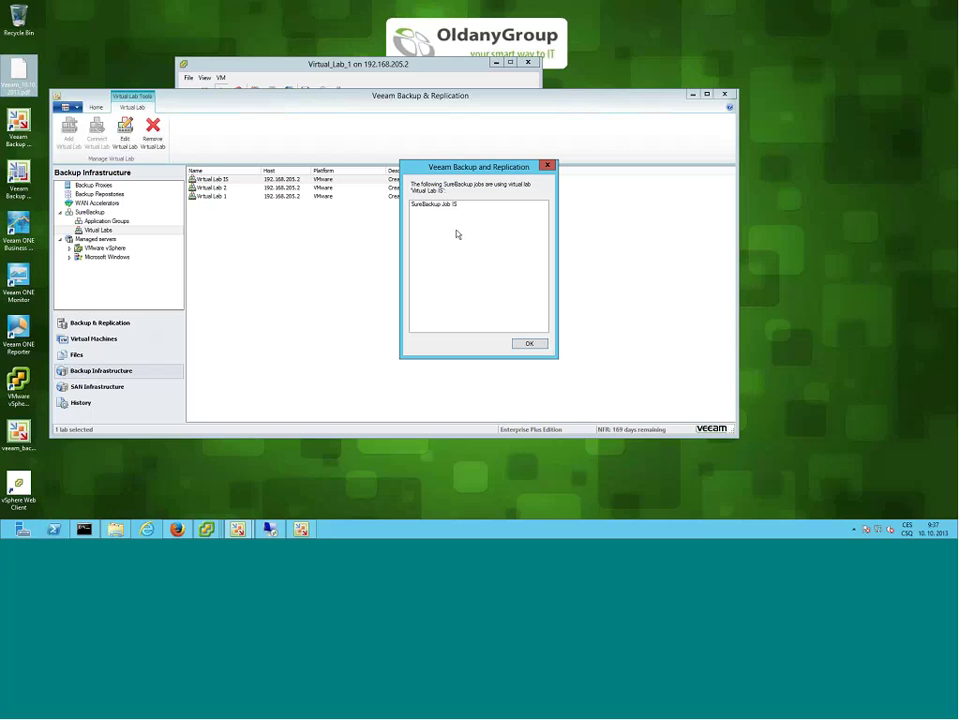
pyautogui.click(524, 343)
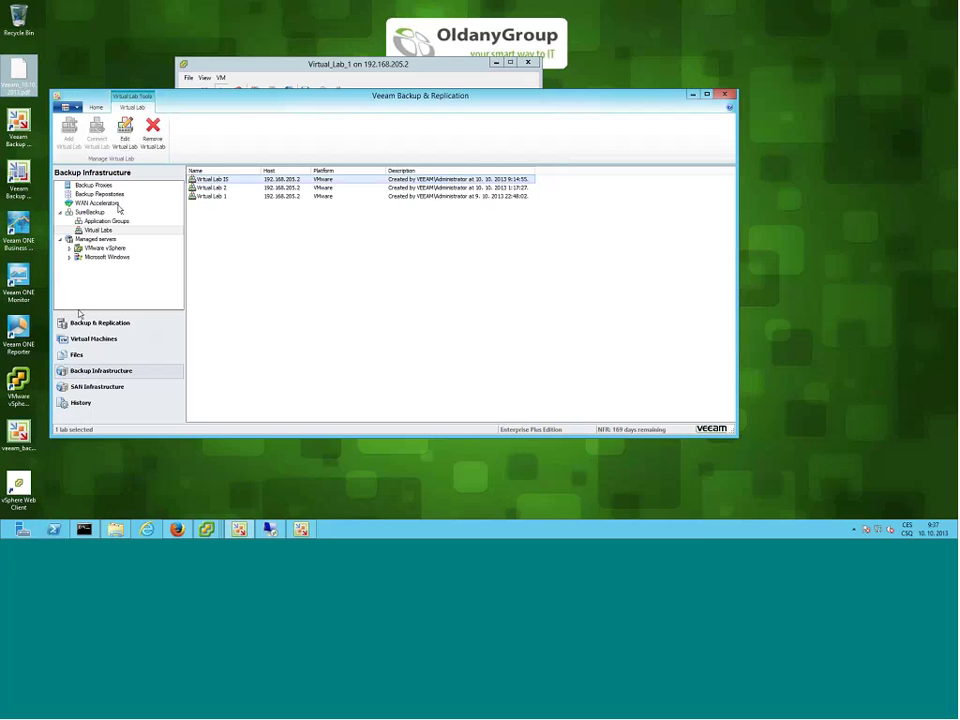
# Delete the SureBackup job named SureBackup Job IS.
pyautogui.click(92, 322)
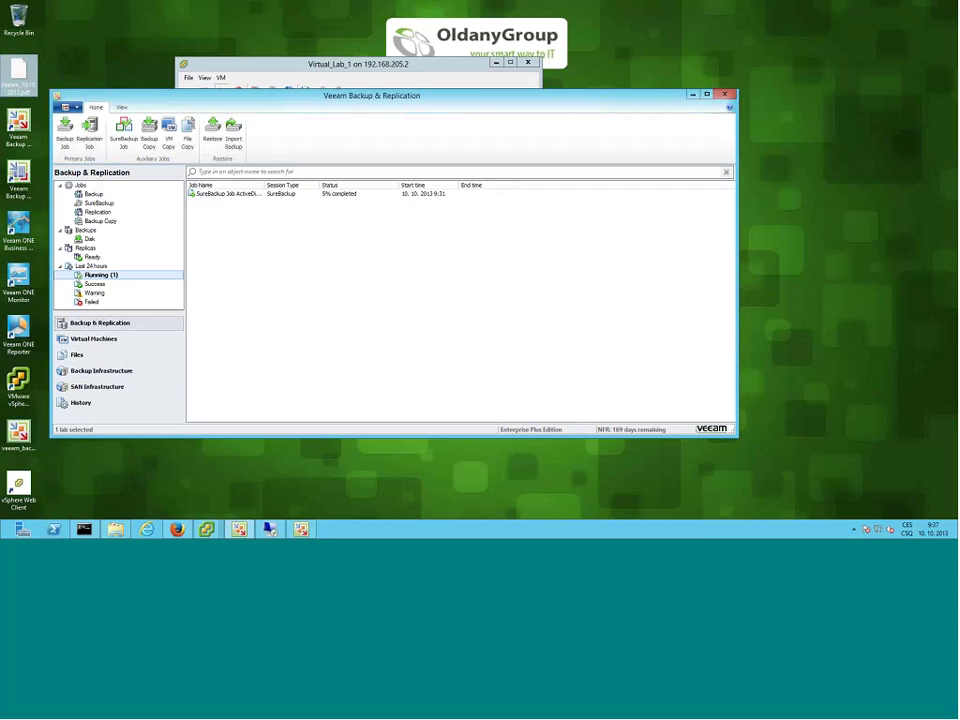
pyautogui.click(100, 203)
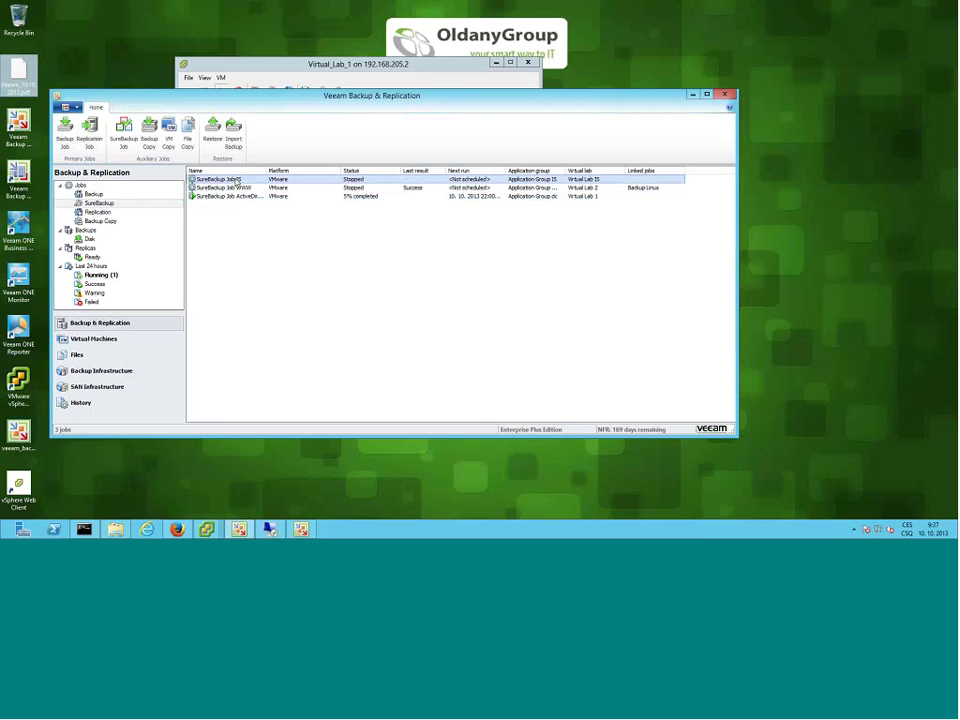
pyautogui.rightClick(239, 181)
pyautogui.click(260, 257)
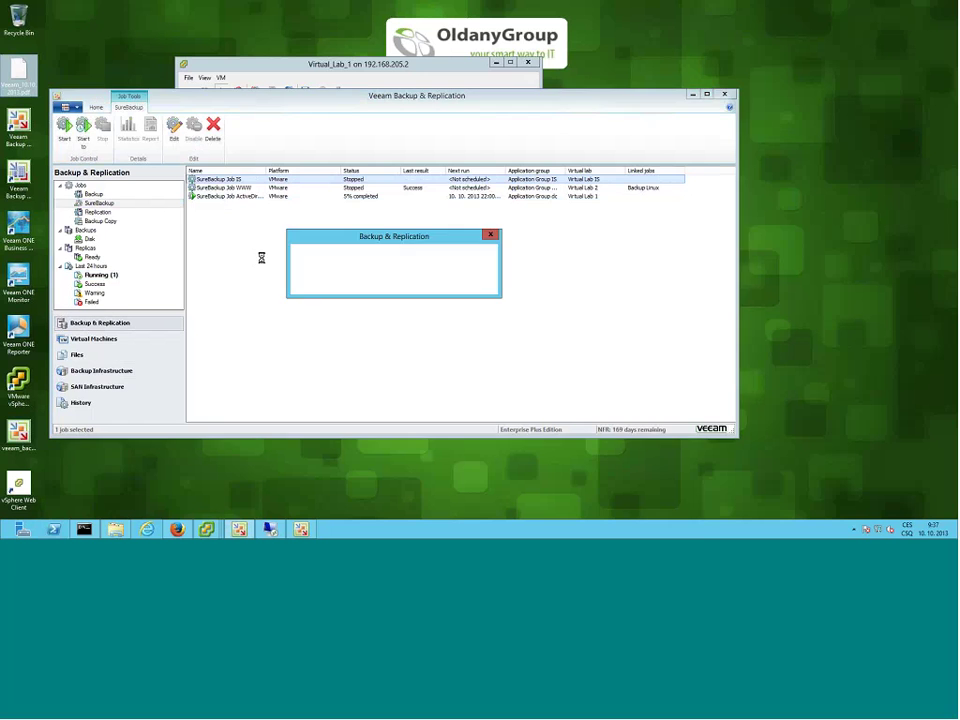
pyautogui.click(434, 283)
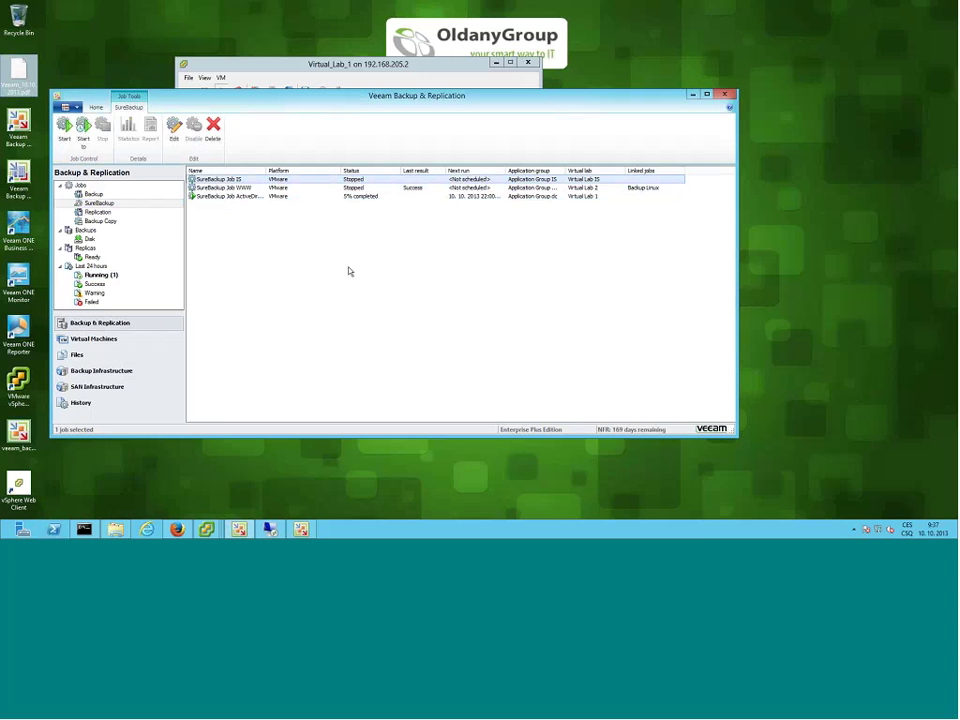
# Delete the virtual lab Virtual Lab IS, including the removal of its virtual lab objects from the host.
pyautogui.click(84, 375)
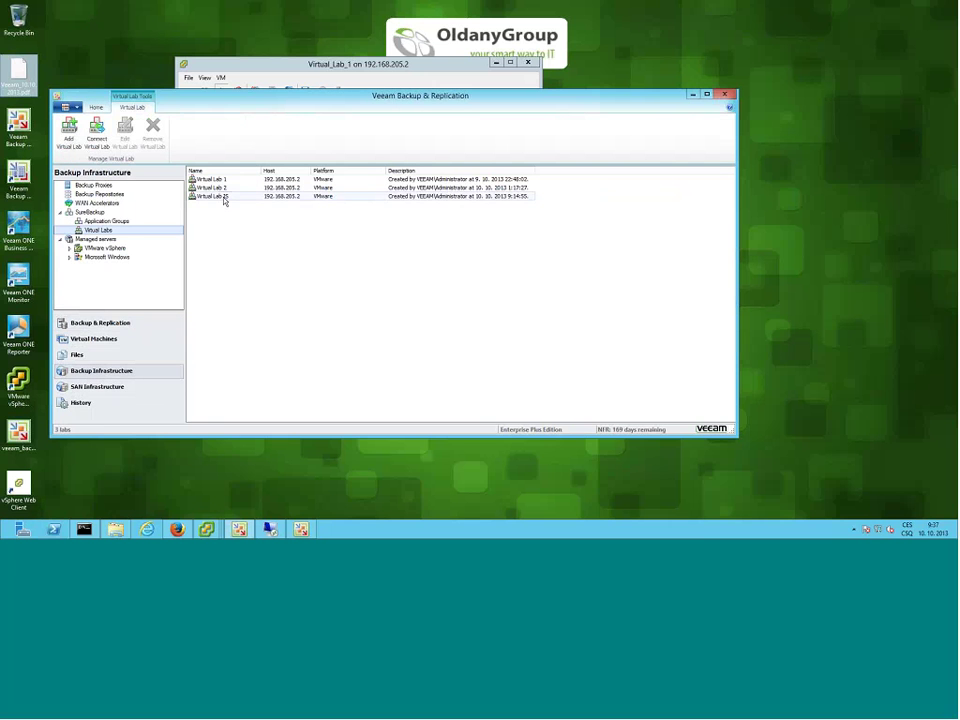
pyautogui.rightClick(224, 197)
pyautogui.click(246, 203)
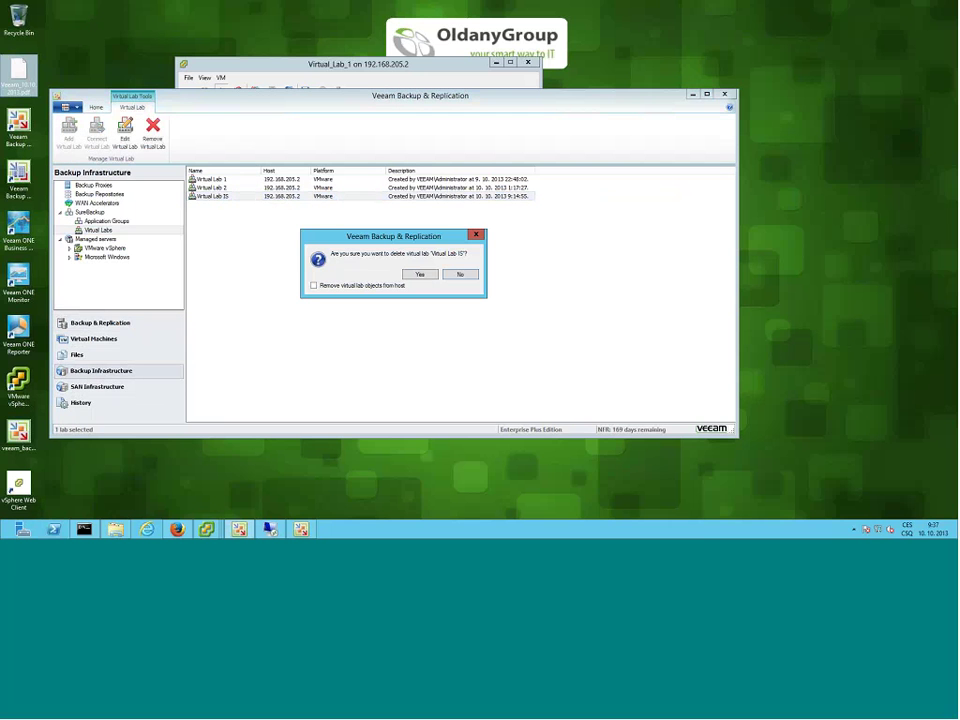
pyautogui.click(348, 287)
pyautogui.click(420, 274)
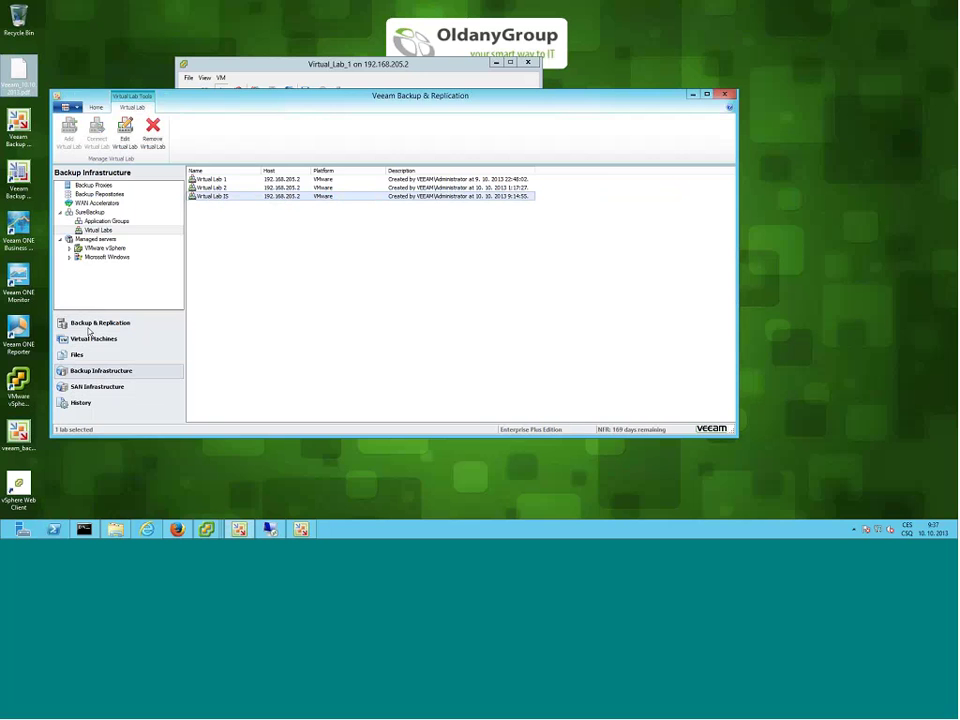
pyautogui.press('Delete')
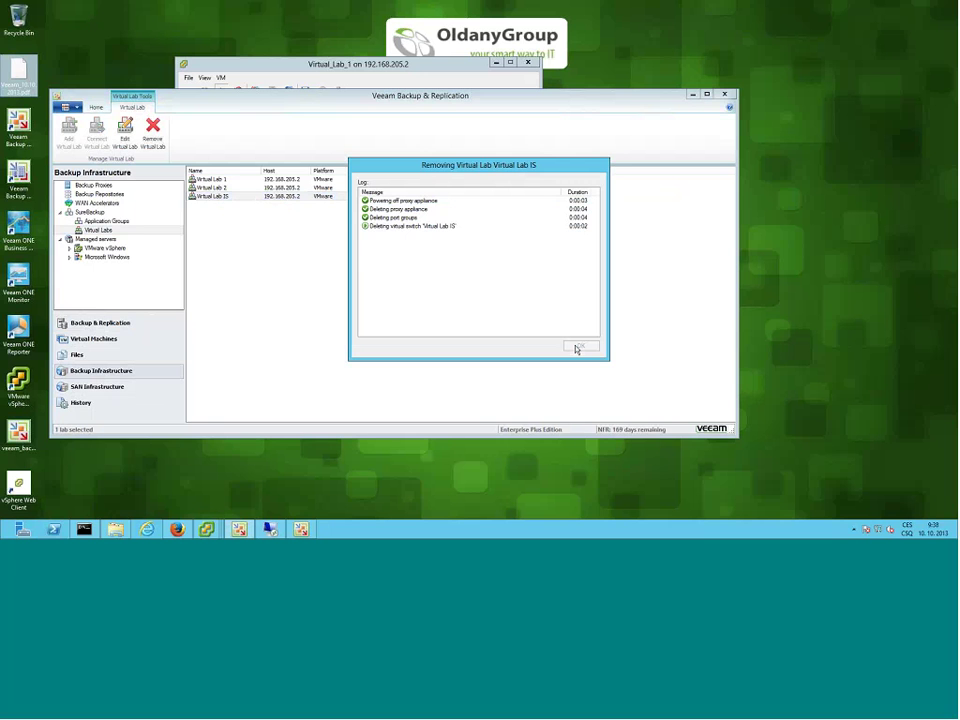
pyautogui.click(576, 347)
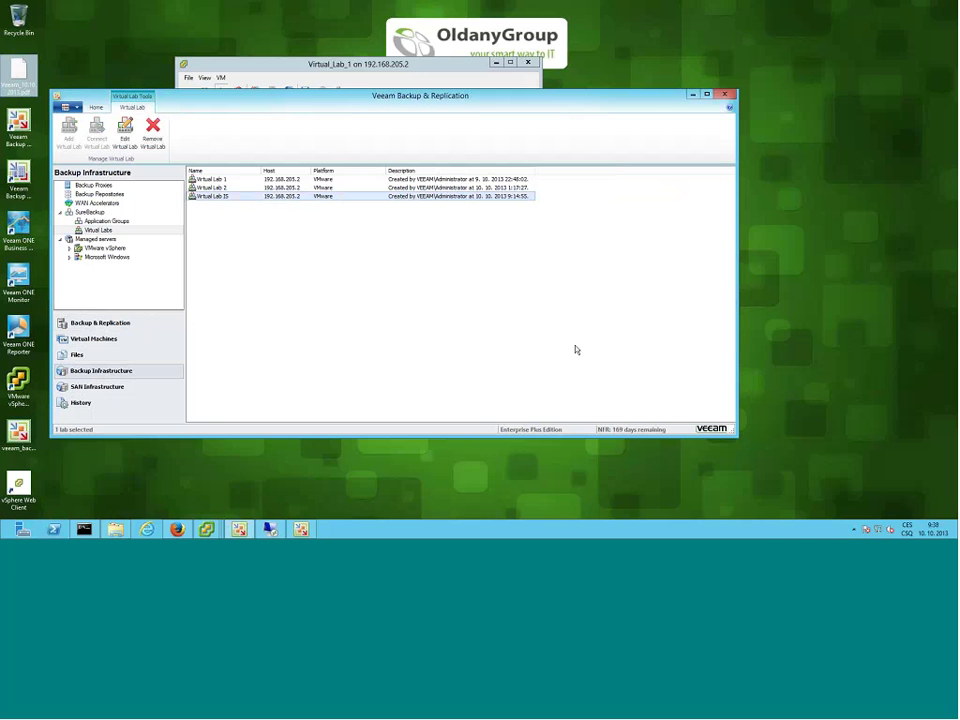
# Return to the SureBackup jobs and open the running ActiveDirectory job's session to check its progress.
pyautogui.click(100, 323)
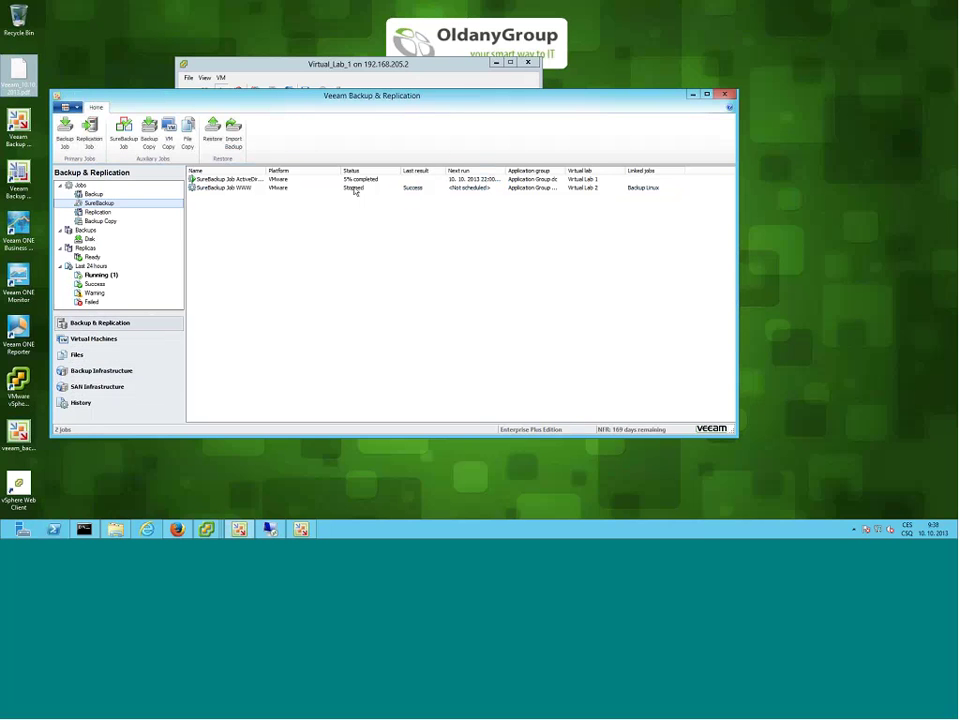
pyautogui.click(236, 180)
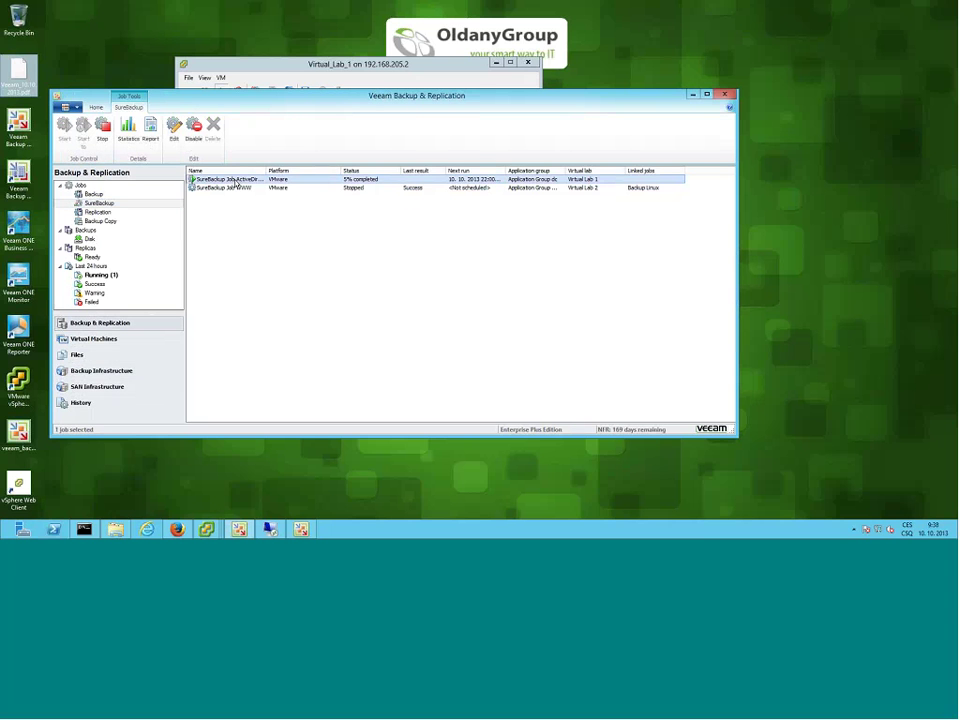
pyautogui.doubleClick(236, 182)
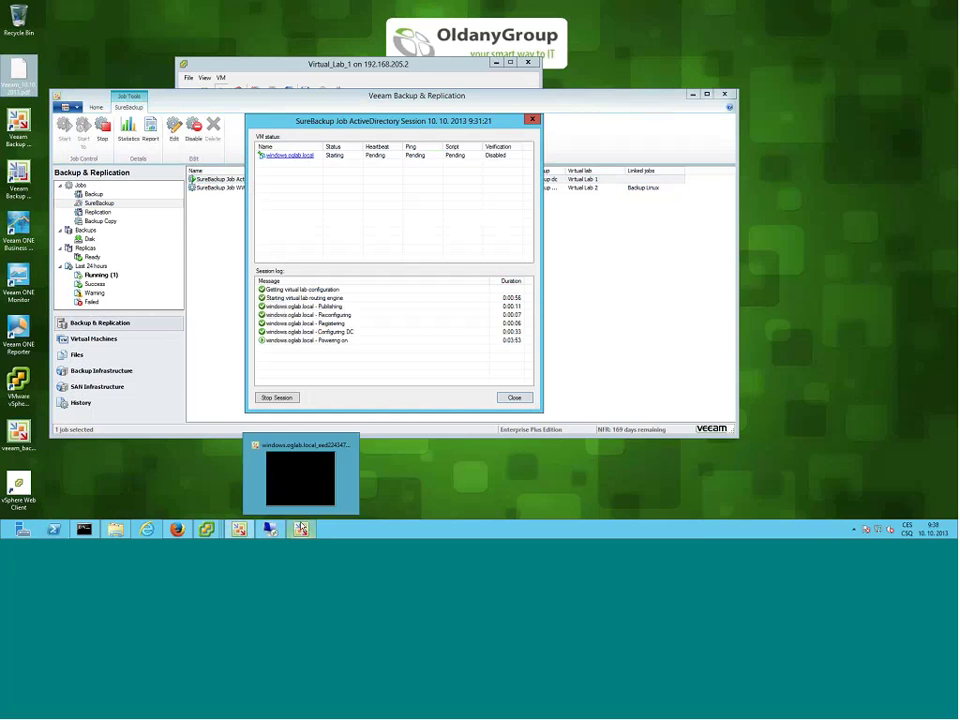
# Check the windows.oglab.local virtual machine's console against the ActiveDirectory job session, and close the session window.
pyautogui.click(300, 475)
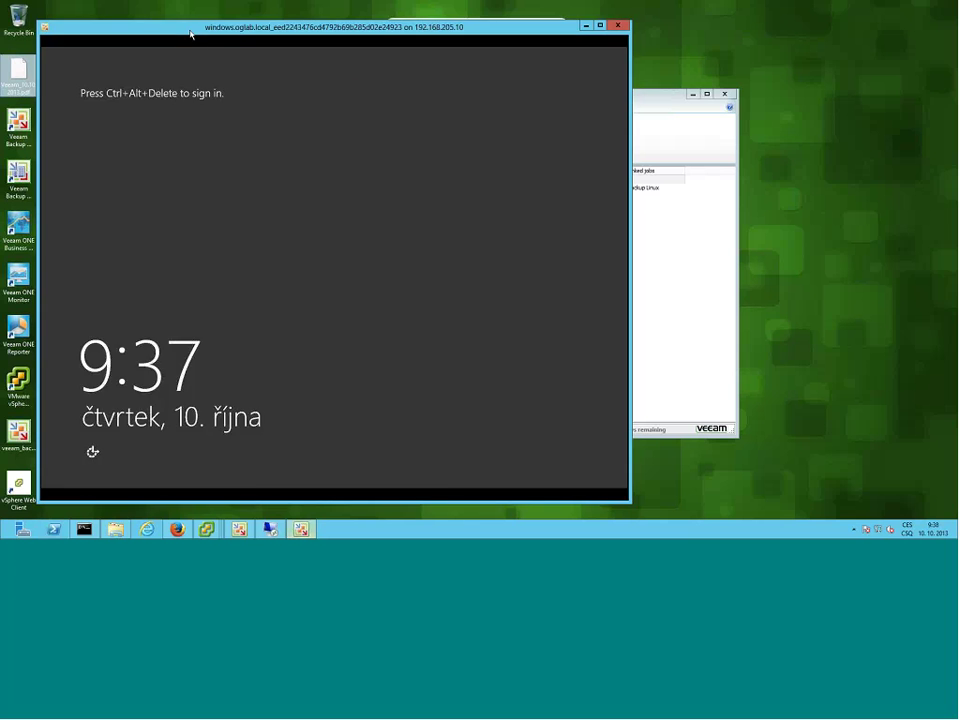
pyautogui.click(660, 103)
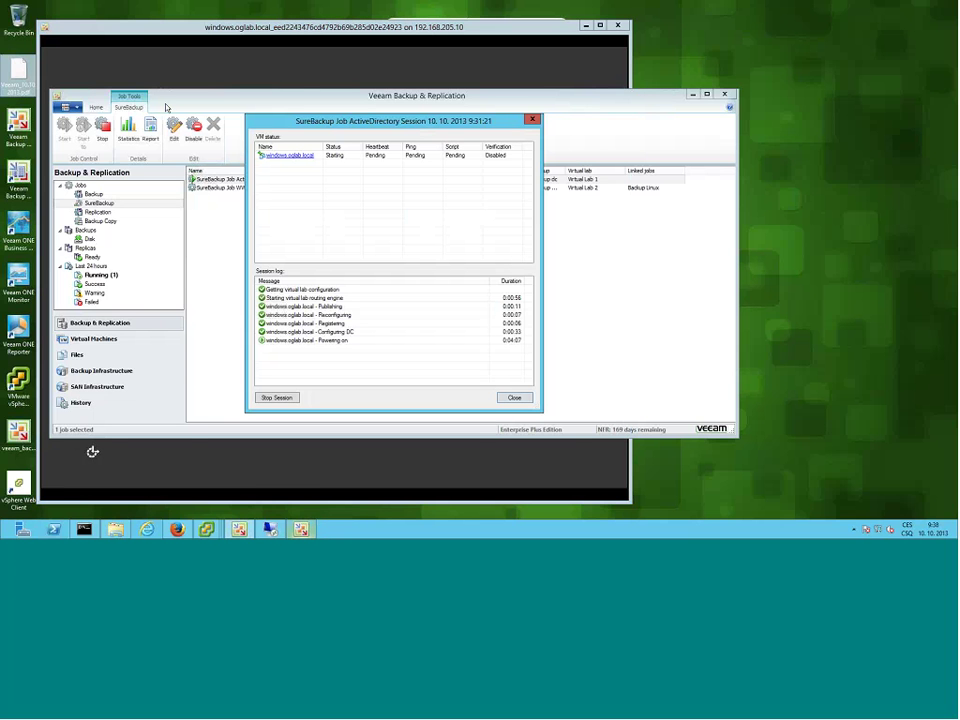
pyautogui.click(141, 38)
pyautogui.click(655, 100)
pyautogui.click(514, 397)
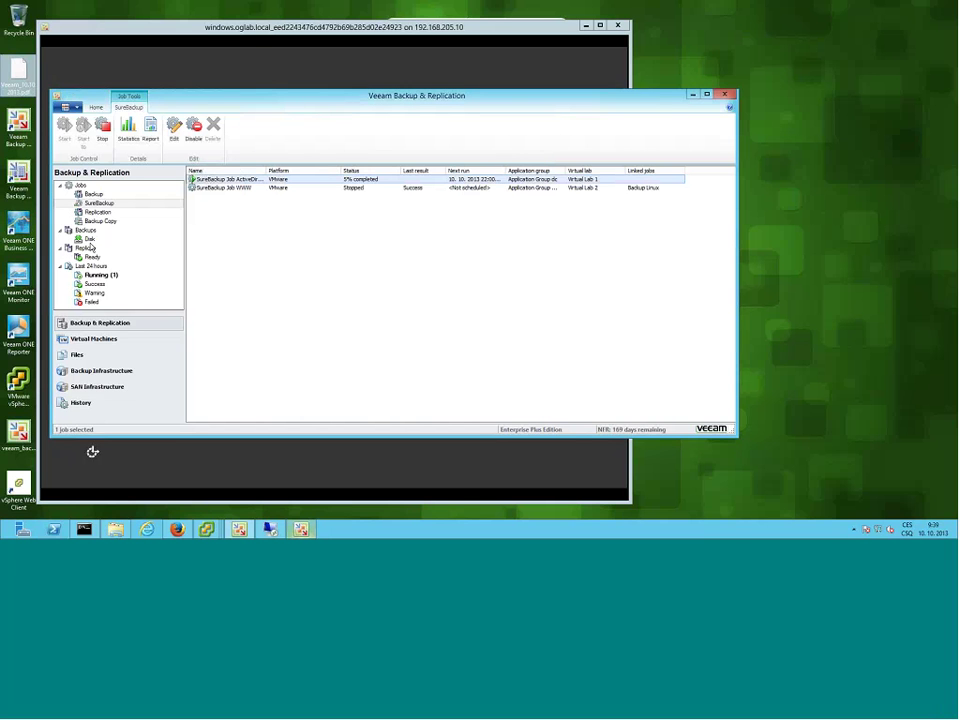
# Examine the guest file and application item restore options for the windows.oglab.local disk backup.
pyautogui.click(89, 240)
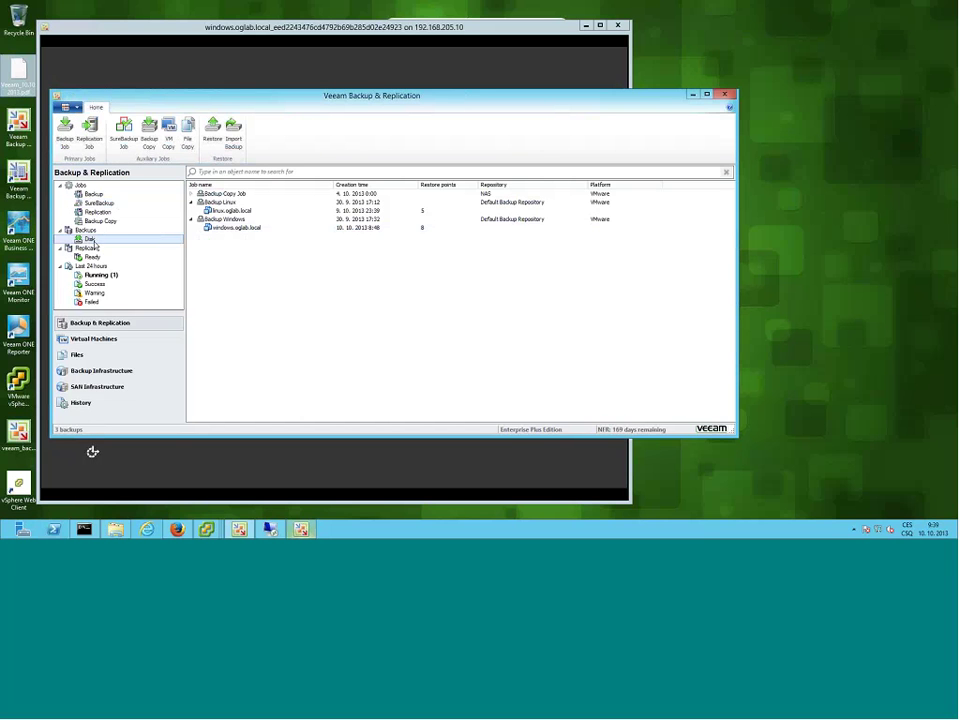
pyautogui.click(232, 229)
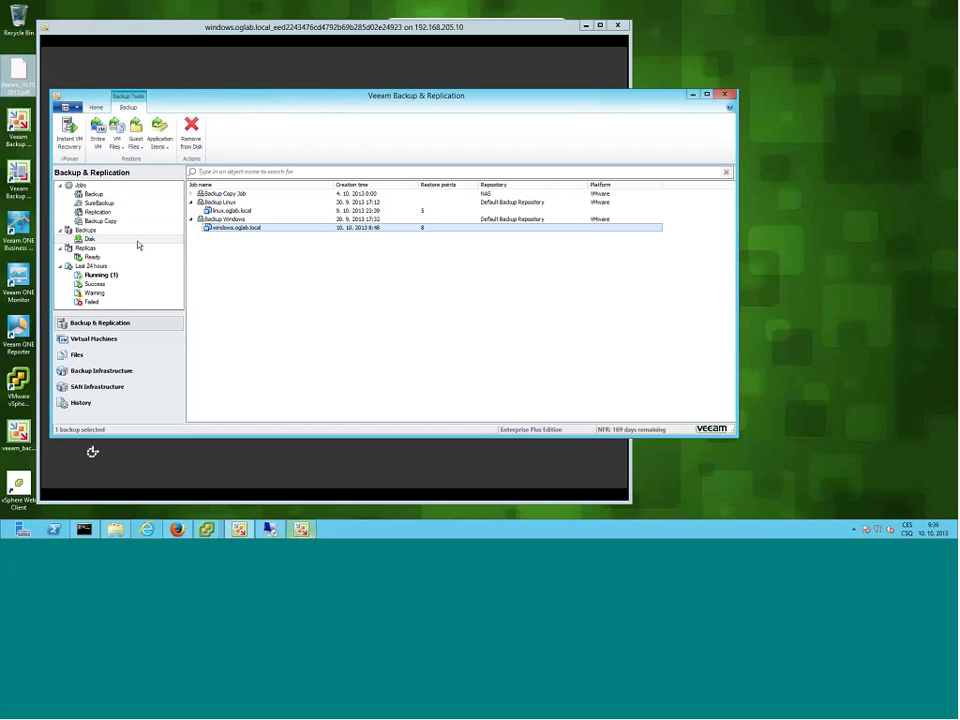
pyautogui.click(137, 145)
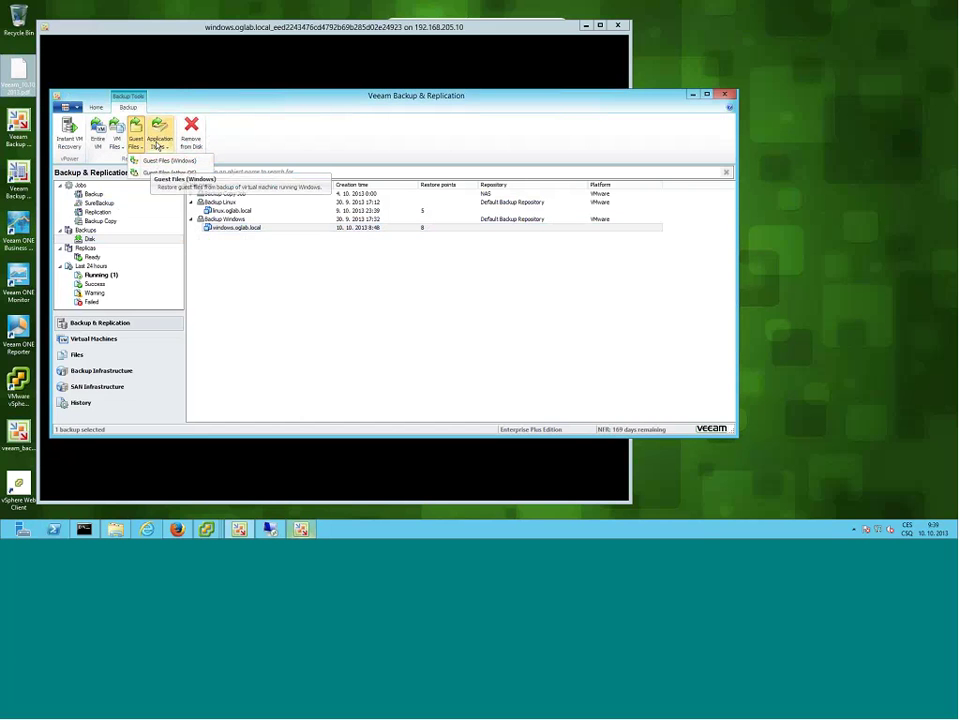
pyautogui.click(163, 145)
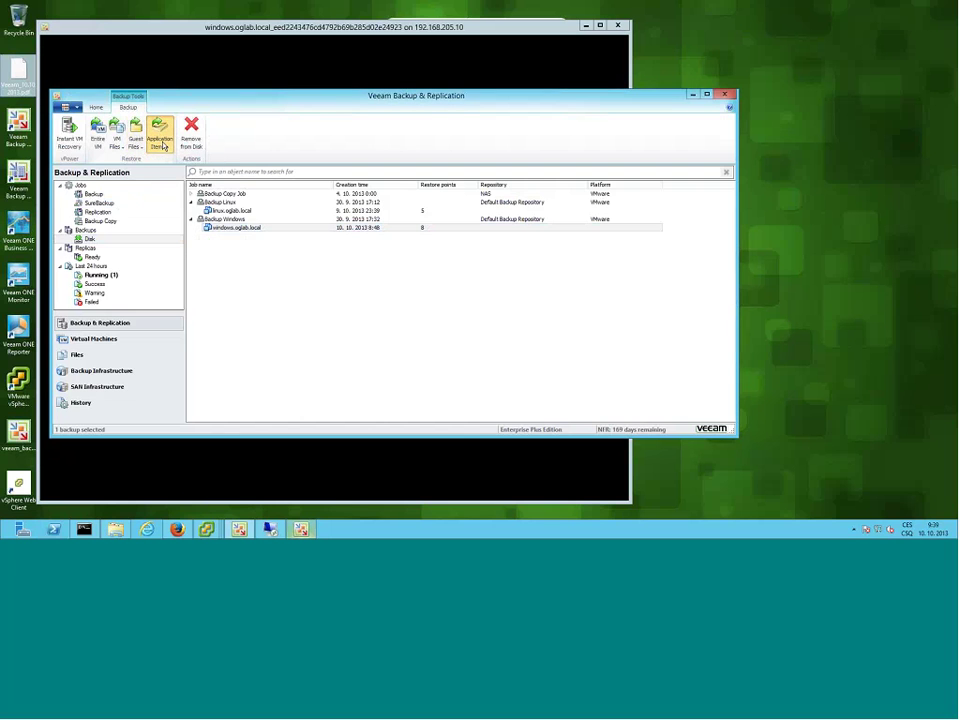
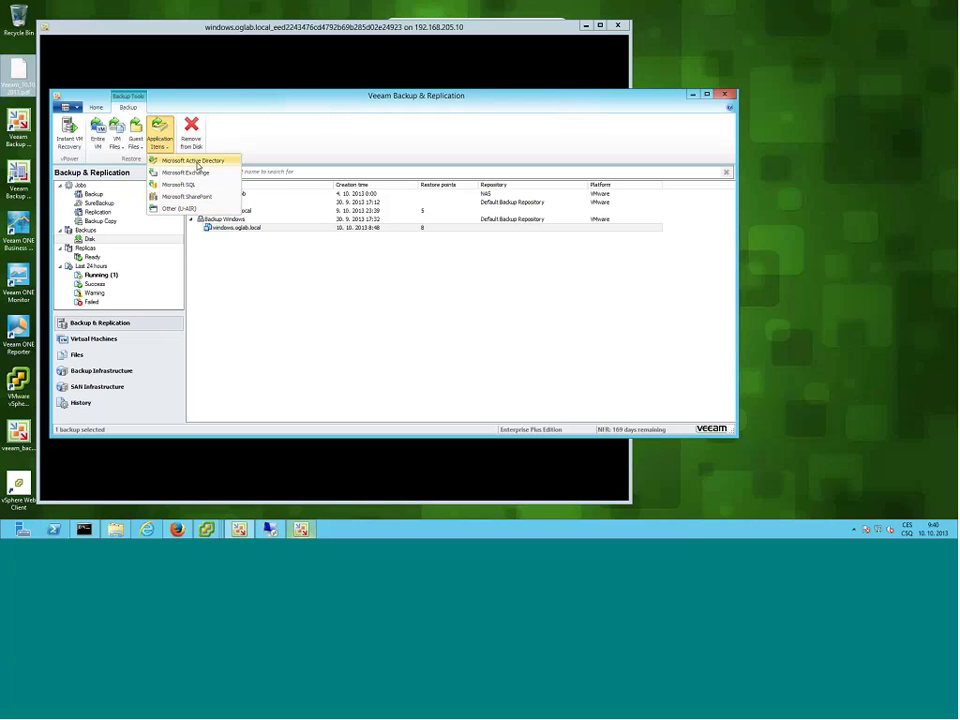
pyautogui.click(206, 255)
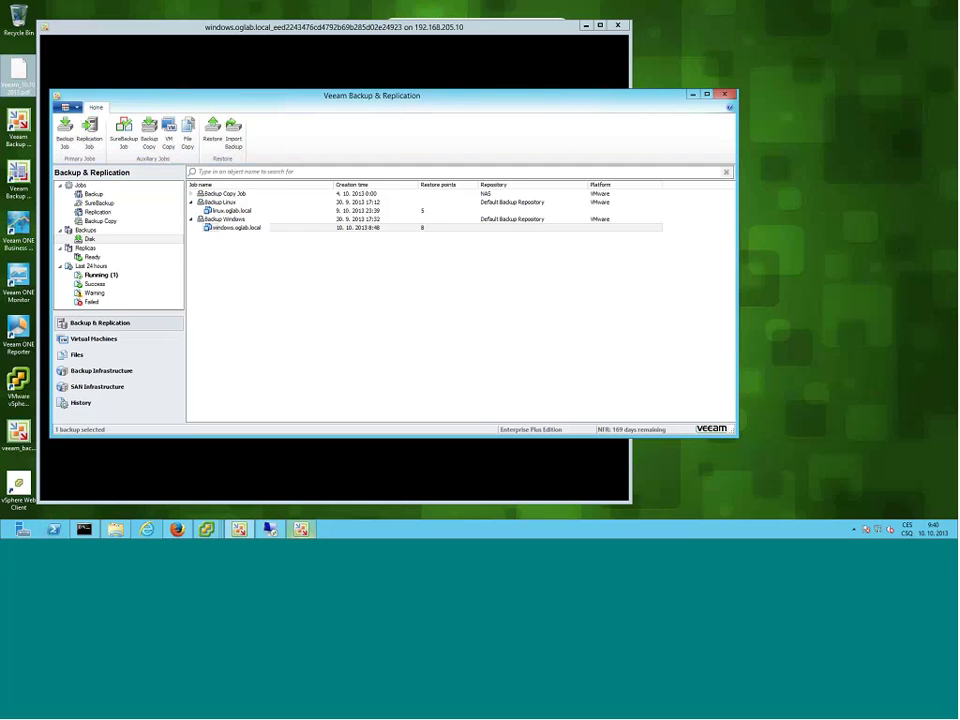
# Reopen the running ActiveDirectory SureBackup session, open the windows.oglab.local console and move it below the session's VM status.
pyautogui.click(100, 274)
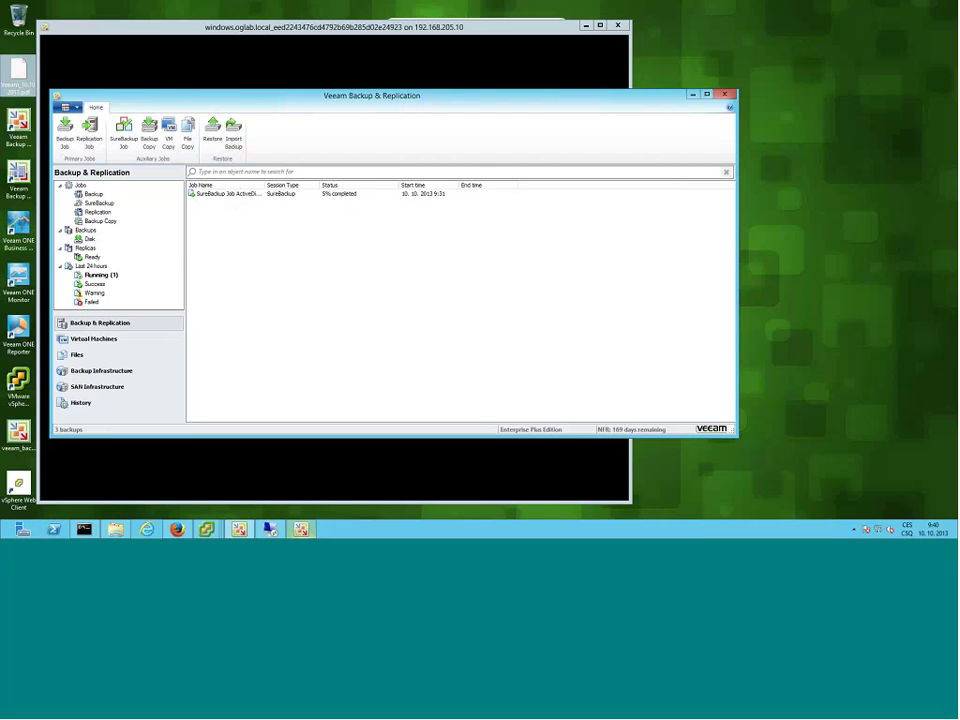
pyautogui.doubleClick(255, 195)
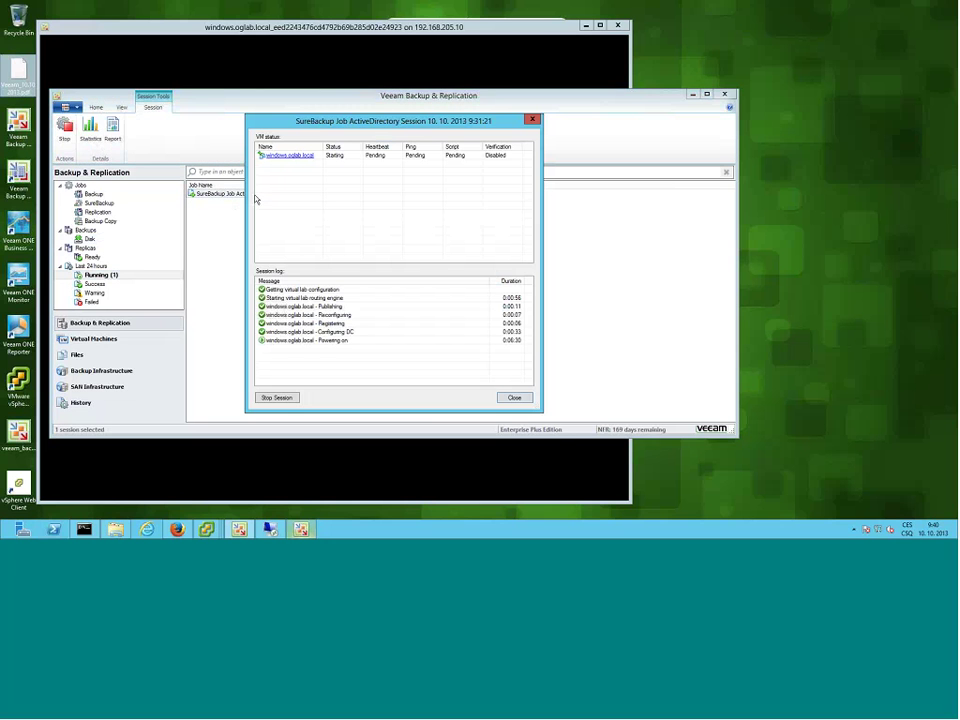
pyautogui.click(295, 154)
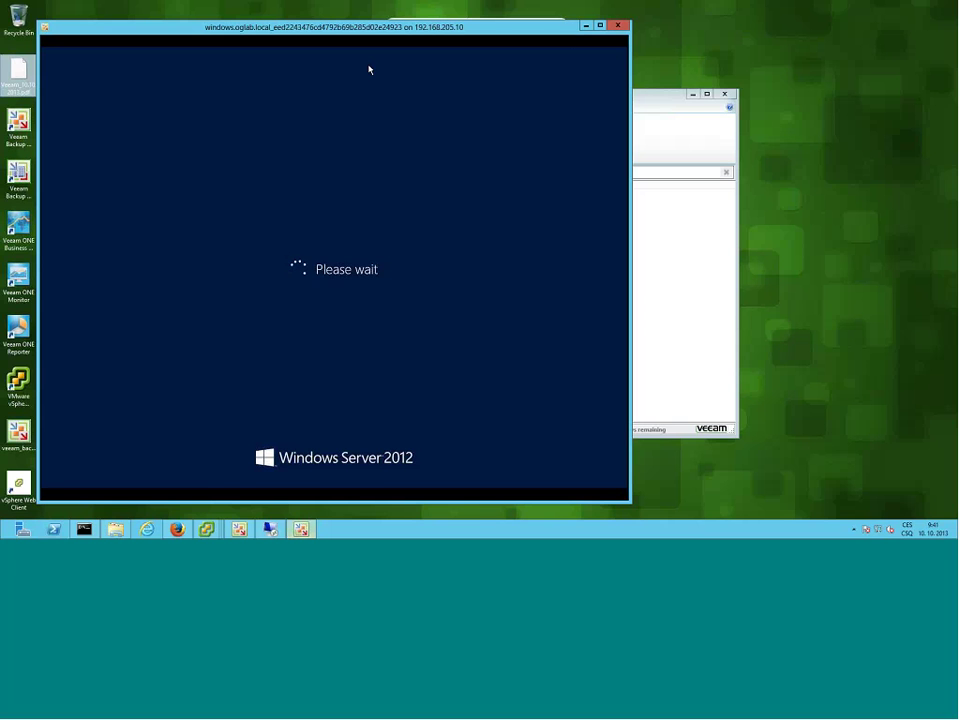
pyautogui.moveTo(577, 21); pyautogui.dragTo(572, 218)
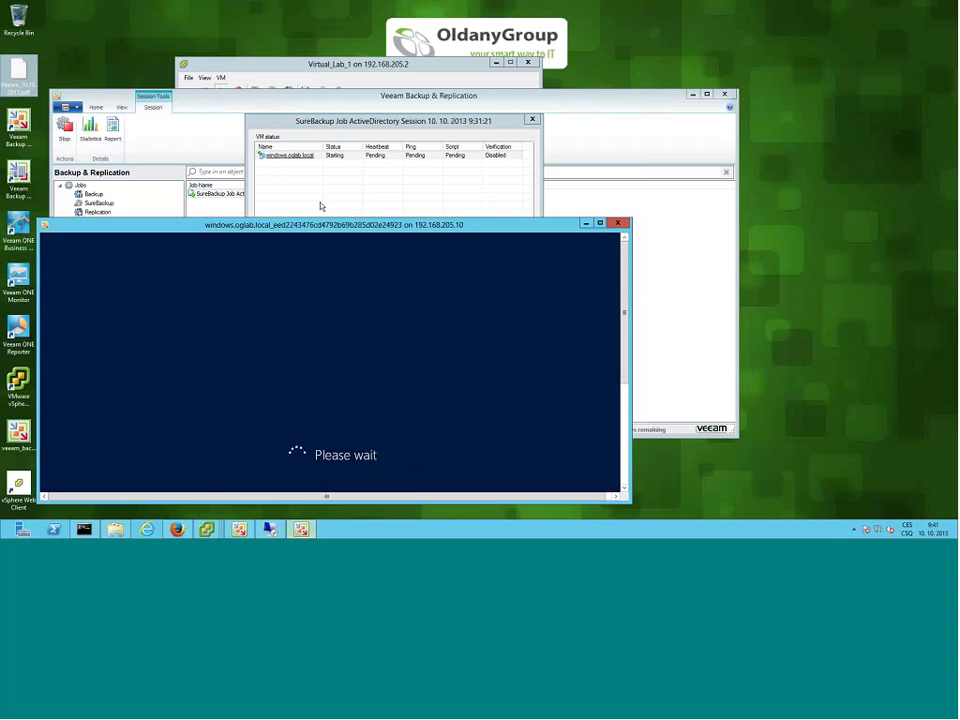
# Examine the detailed windows.oglab.local verification log and the VM's console, and minimize the remote desktop session.
pyautogui.click(321, 210)
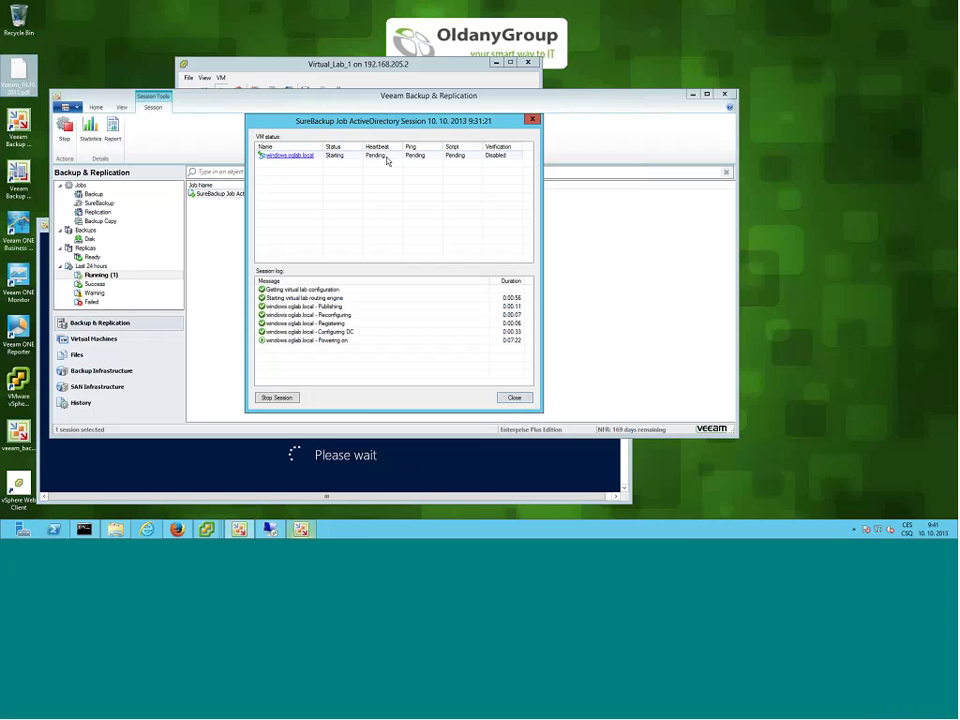
pyautogui.click(386, 156)
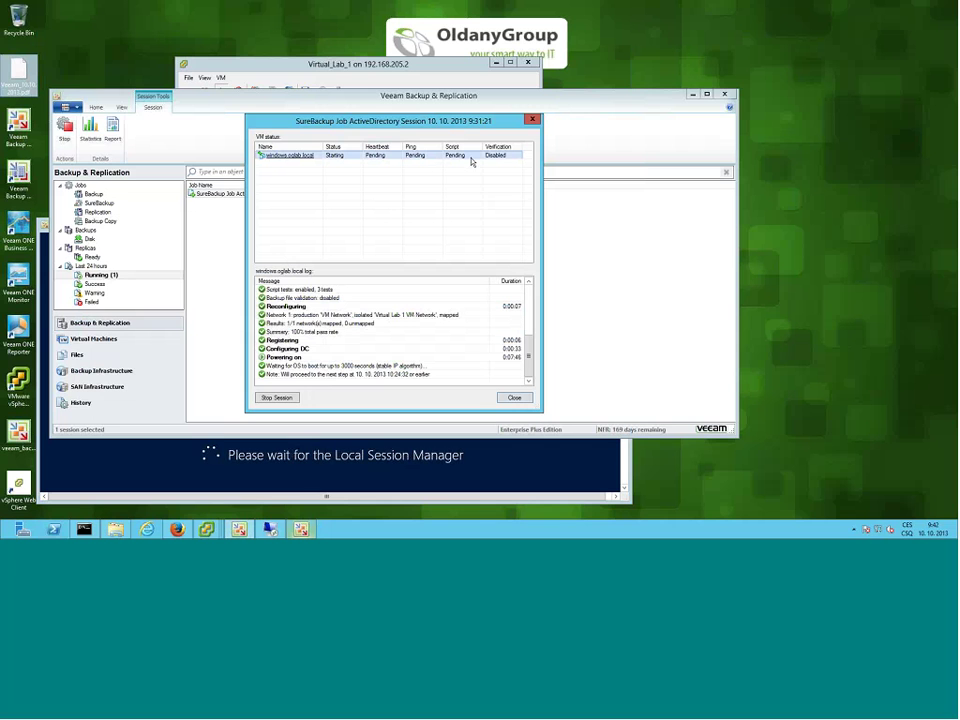
pyautogui.click(41, 430)
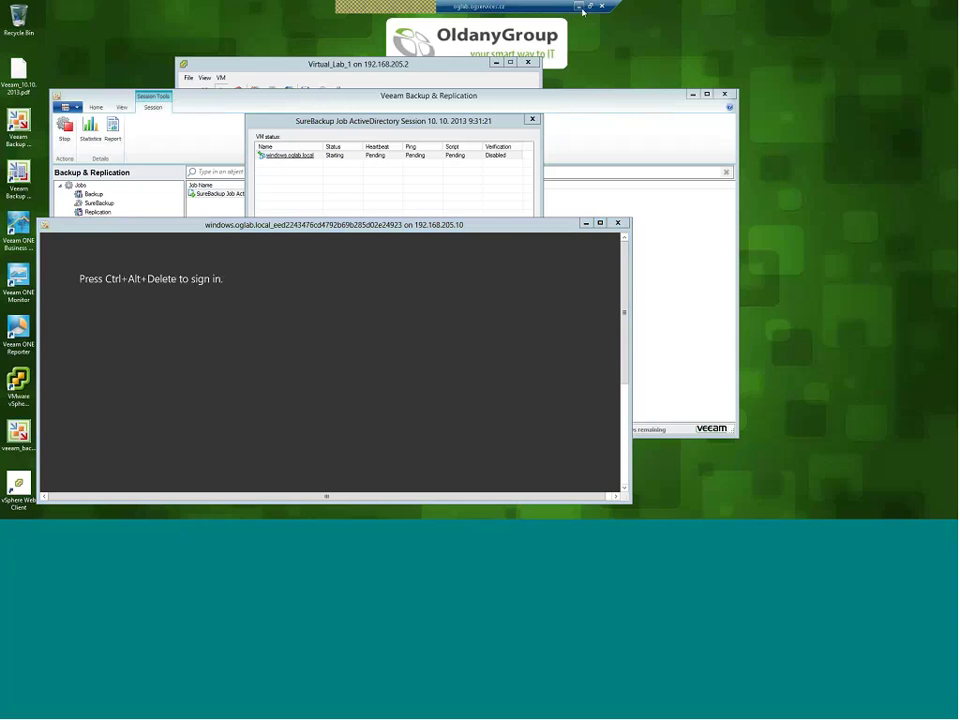
pyautogui.click(579, 7)
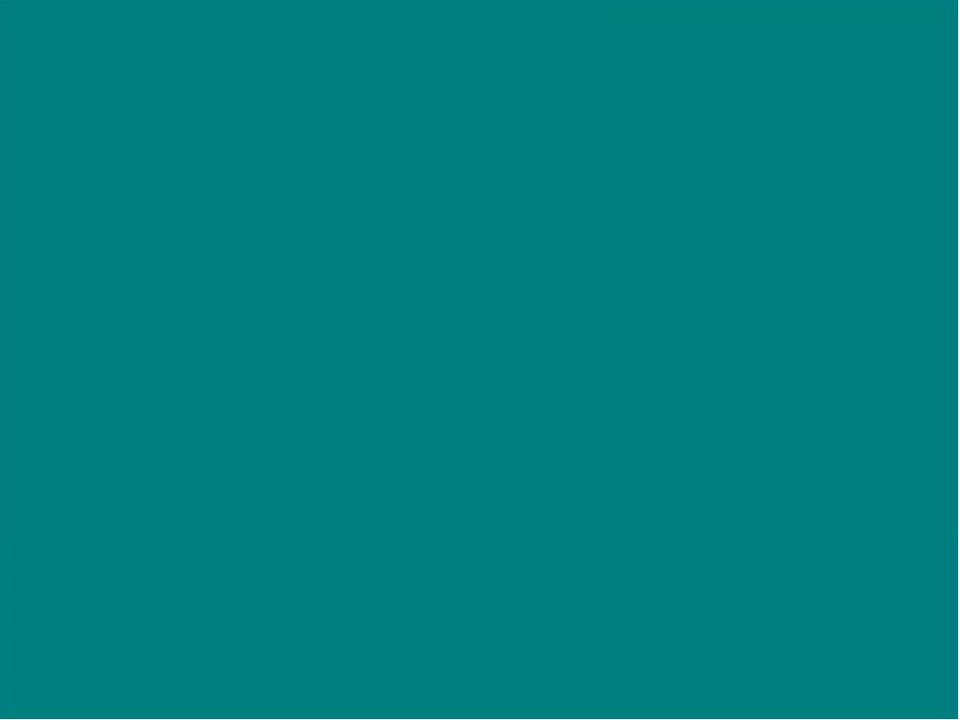
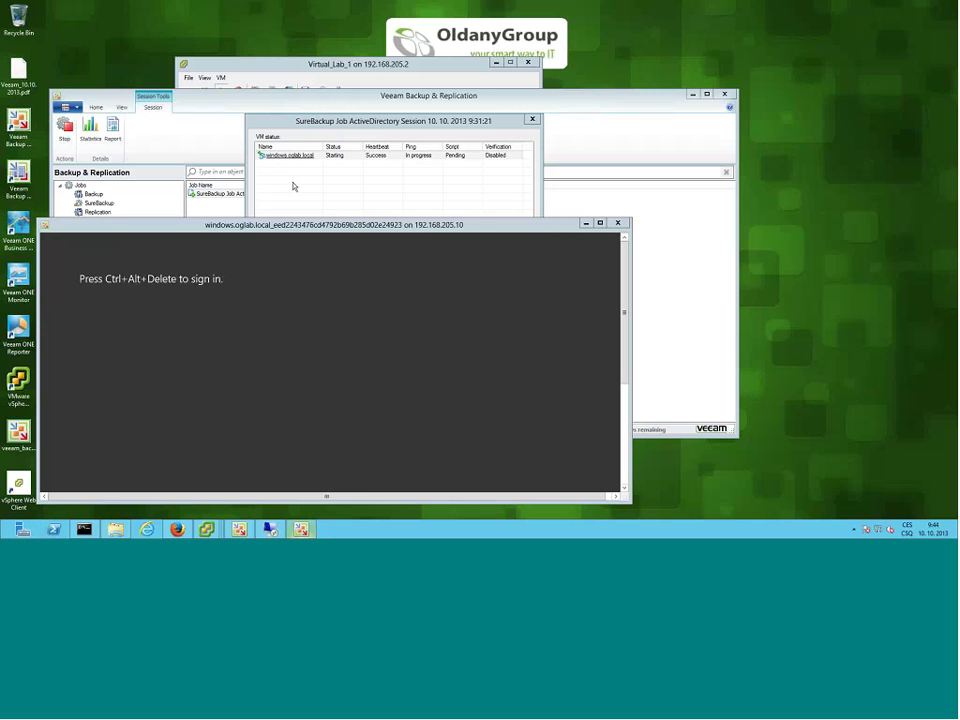
# Switch to Firefox and sign in to Veeam Backup Enterprise Manager with the saved credentials.
pyautogui.click(177, 529)
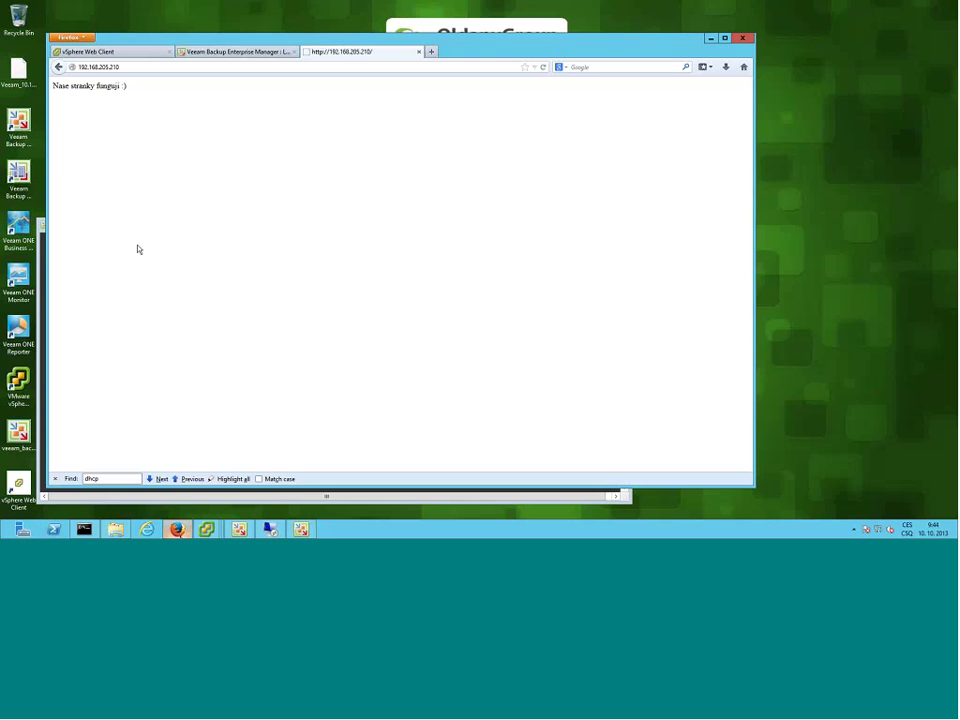
pyautogui.click(213, 52)
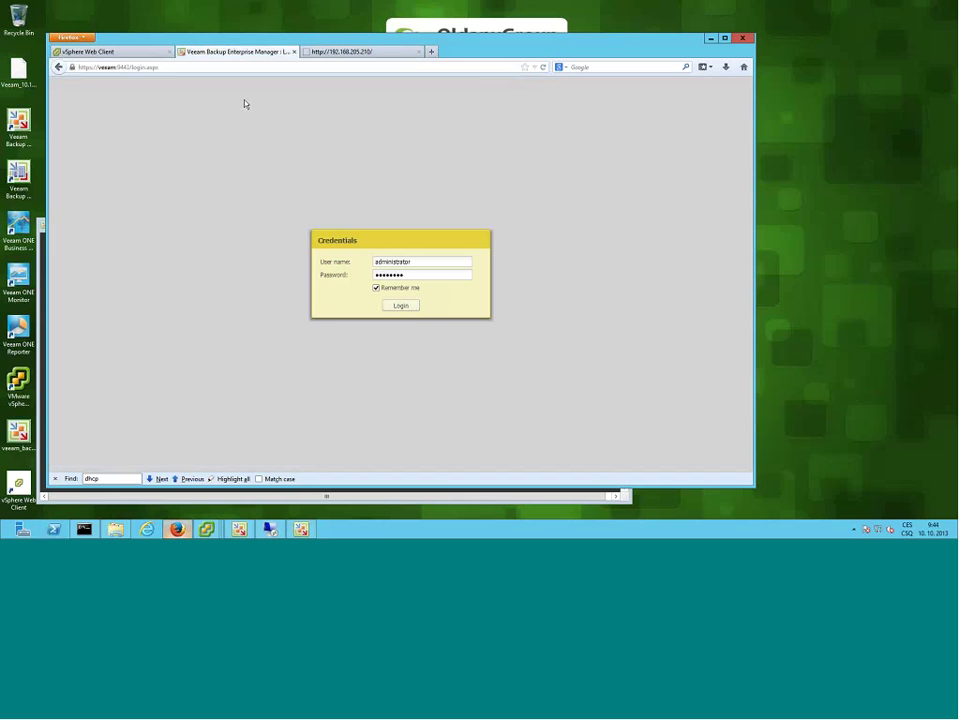
pyautogui.click(400, 306)
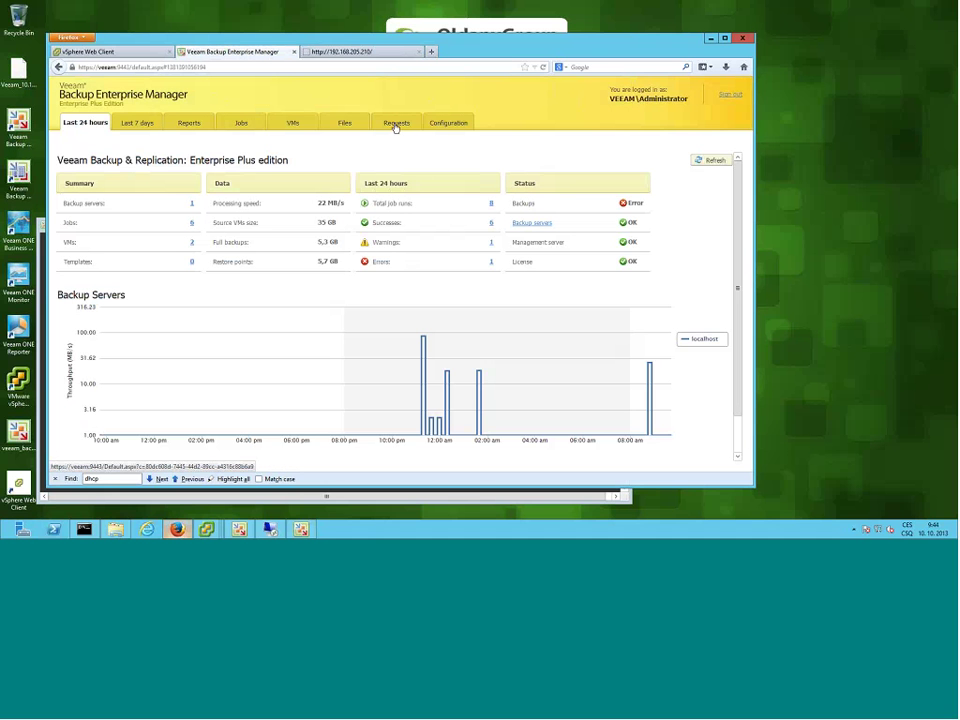
# Examine the plug-in installation for vCenter server 192.168.205.10 in the Enterprise Manager configuration, and minimize the browser.
pyautogui.click(461, 125)
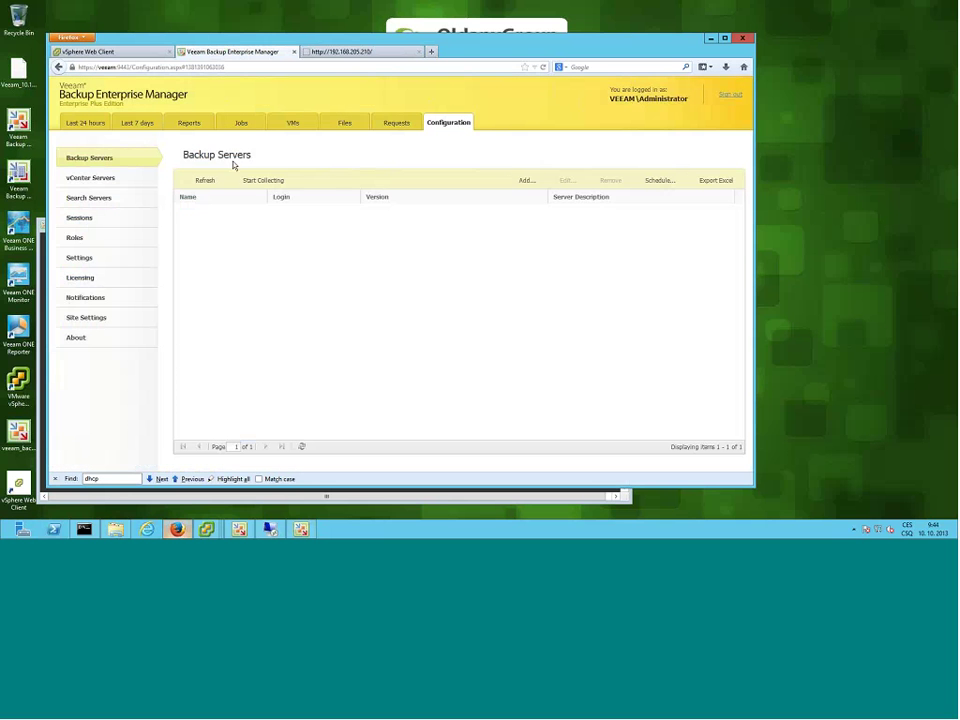
pyautogui.click(95, 180)
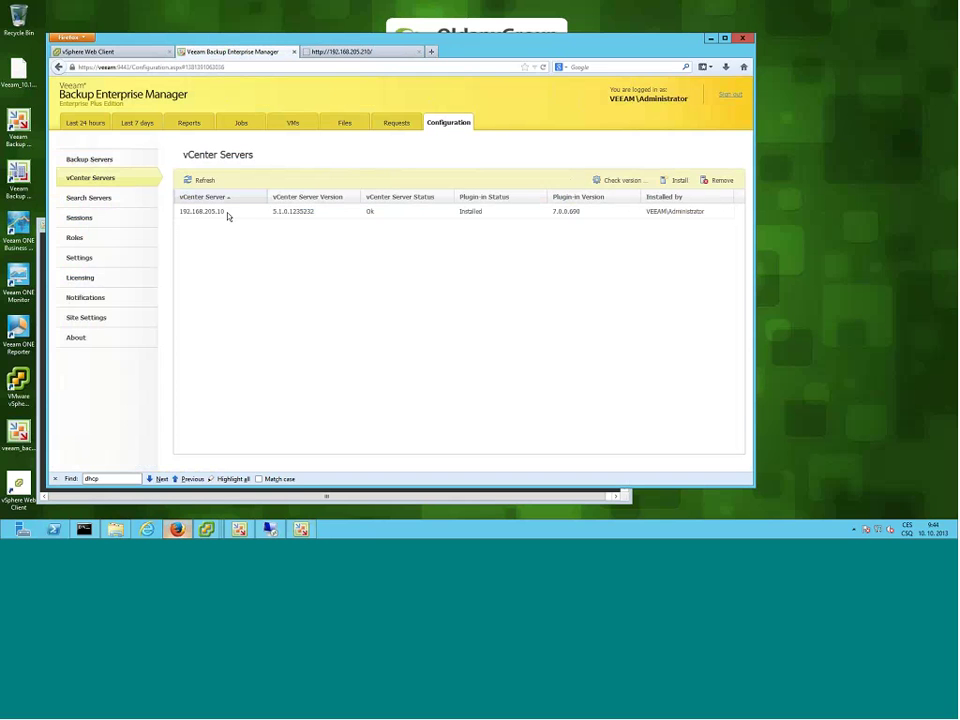
pyautogui.click(209, 217)
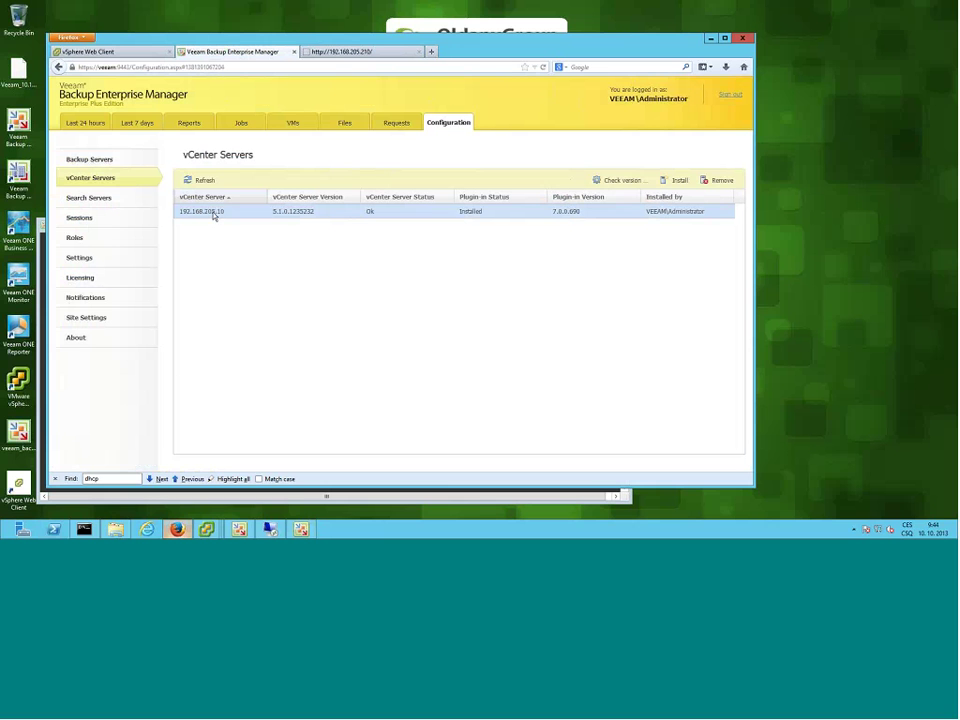
pyautogui.click(679, 181)
pyautogui.click(710, 39)
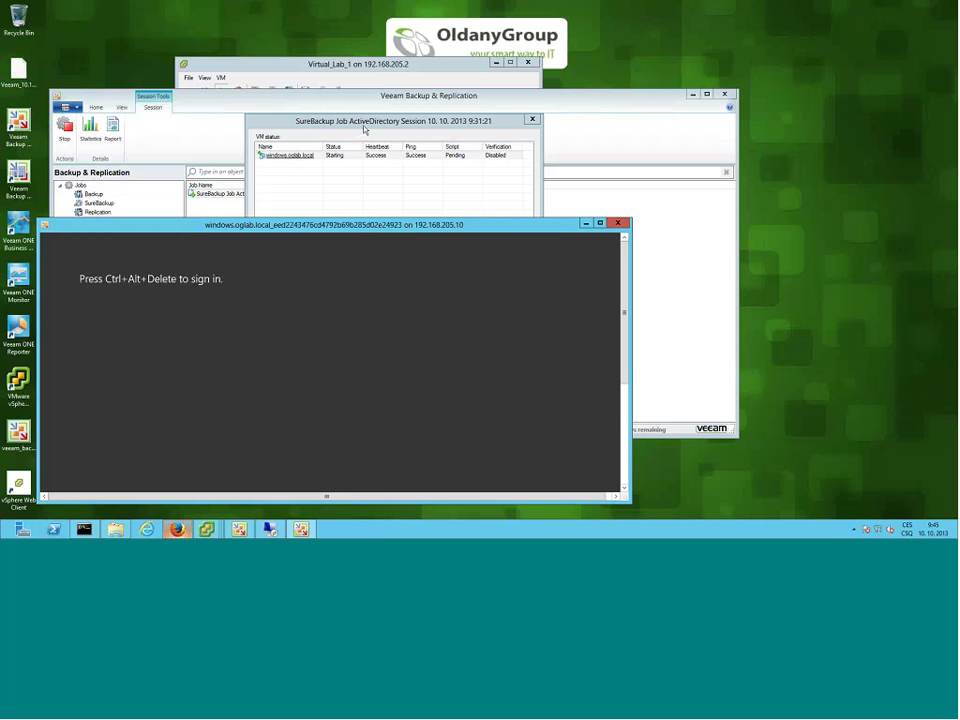
# Return to the ActiveDirectory job session and start Active Directory item recovery for windows.oglab.local.
pyautogui.click(367, 125)
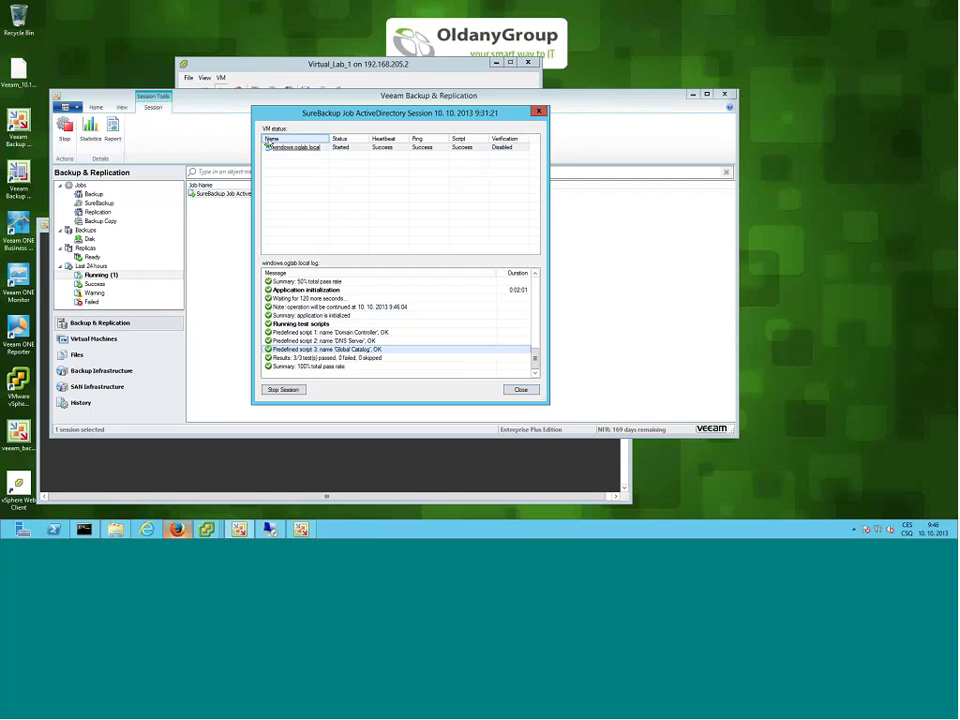
pyautogui.rightClick(326, 148)
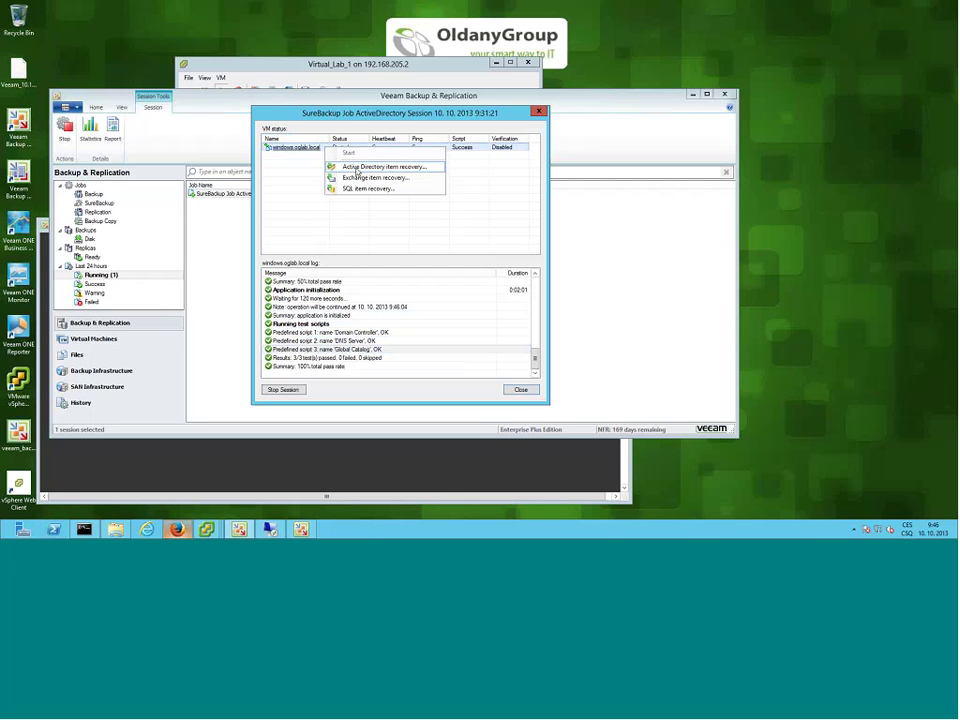
pyautogui.click(356, 168)
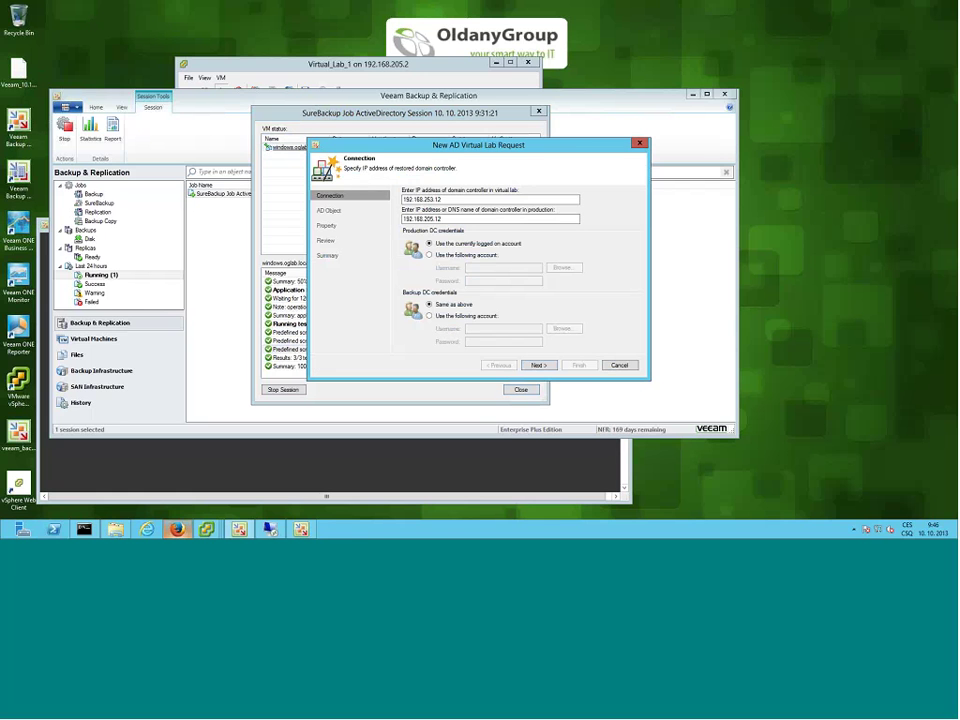
# Review the lab and production domain controller addresses, keep the currently logged on account for both, and proceed to the AD object selection.
pyautogui.moveTo(462, 200); pyautogui.dragTo(403, 199)
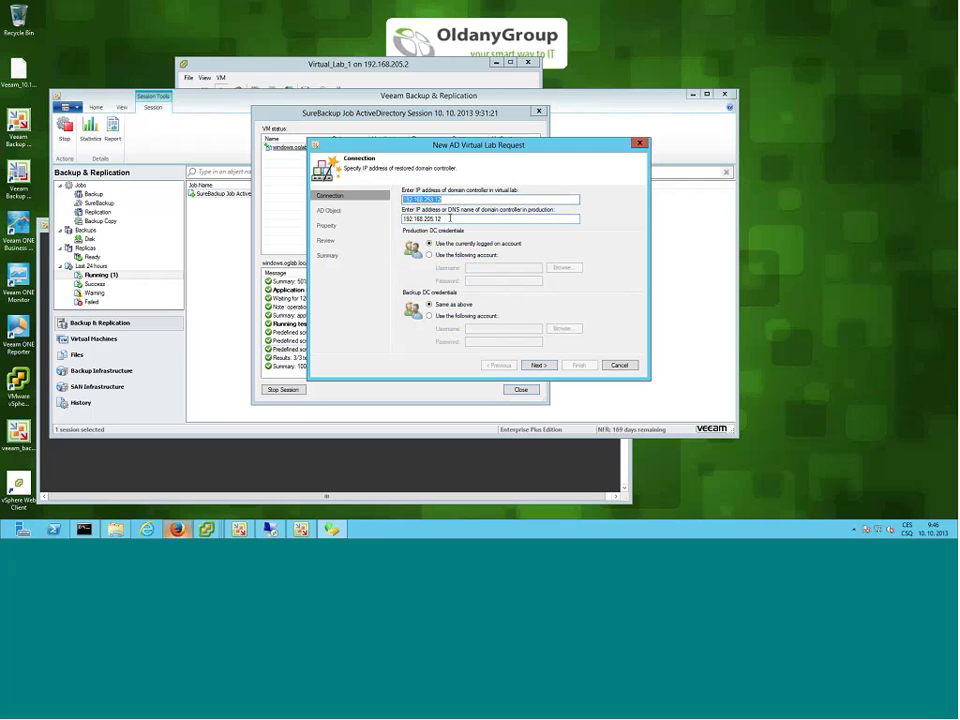
pyautogui.moveTo(453, 218); pyautogui.dragTo(401, 211)
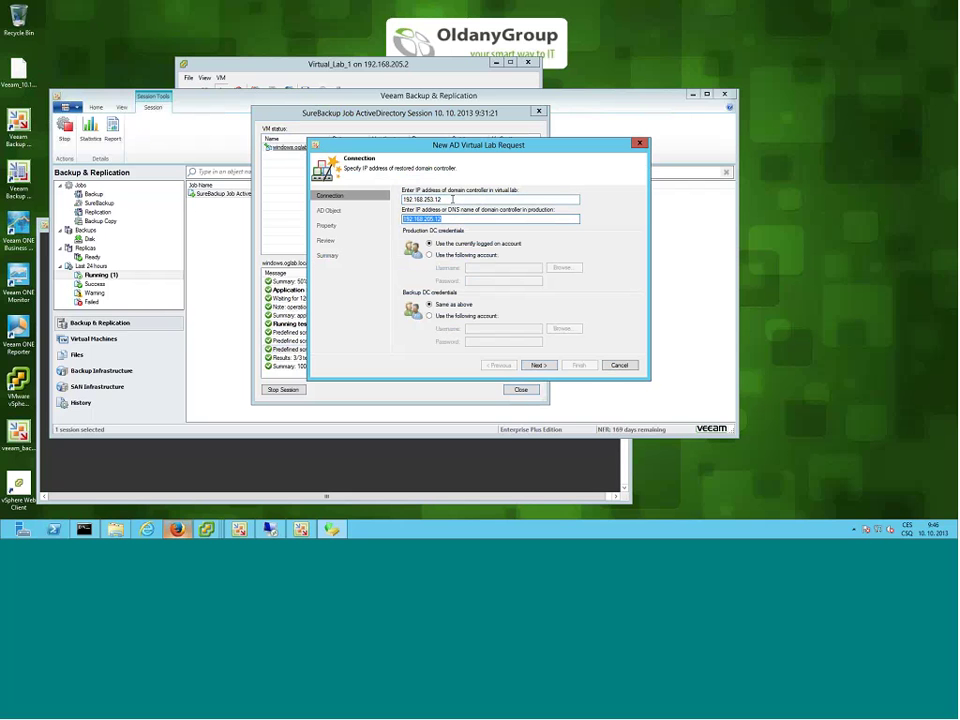
pyautogui.moveTo(448, 199); pyautogui.dragTo(387, 201)
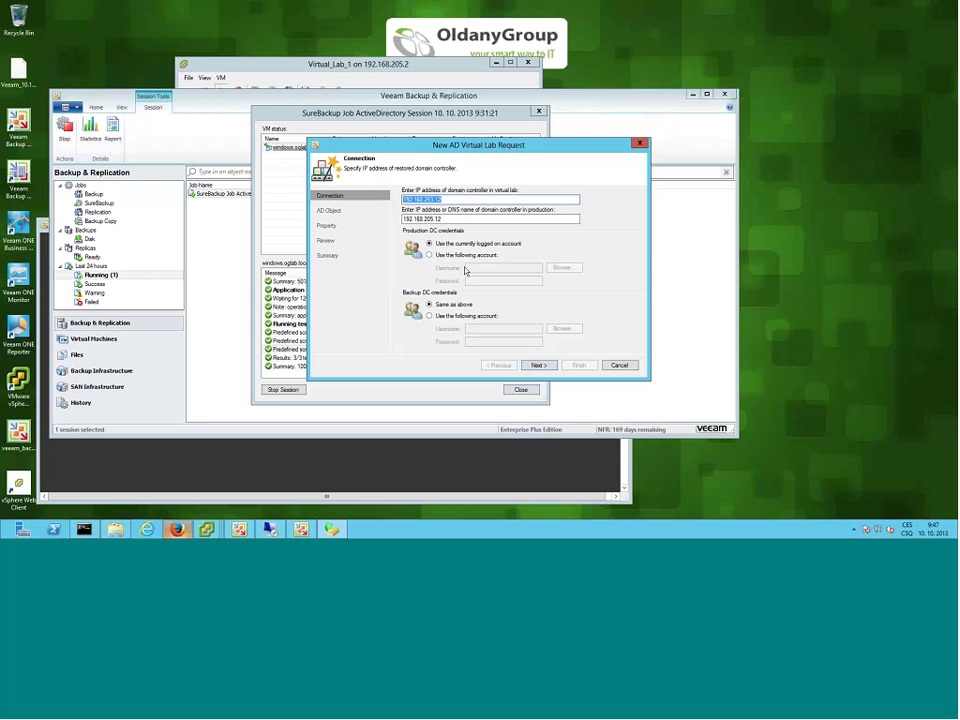
pyautogui.click(545, 365)
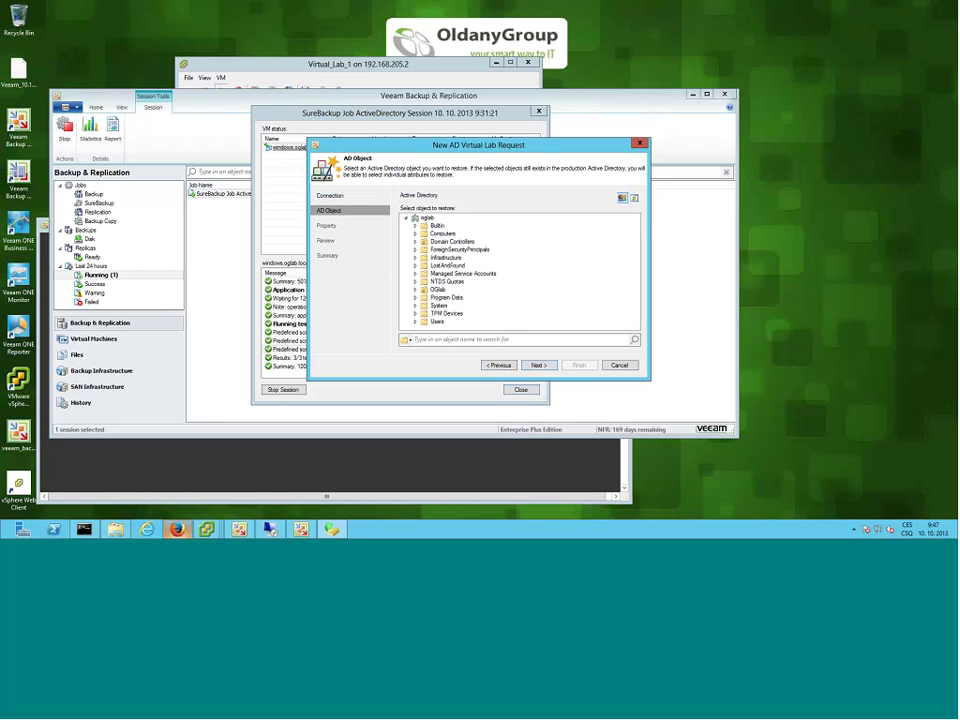
# Switch to the production server's remote desktop, minimize SQL Server Management Studio, and delete the tester user from the OGlab unit.
pyautogui.click(270, 529)
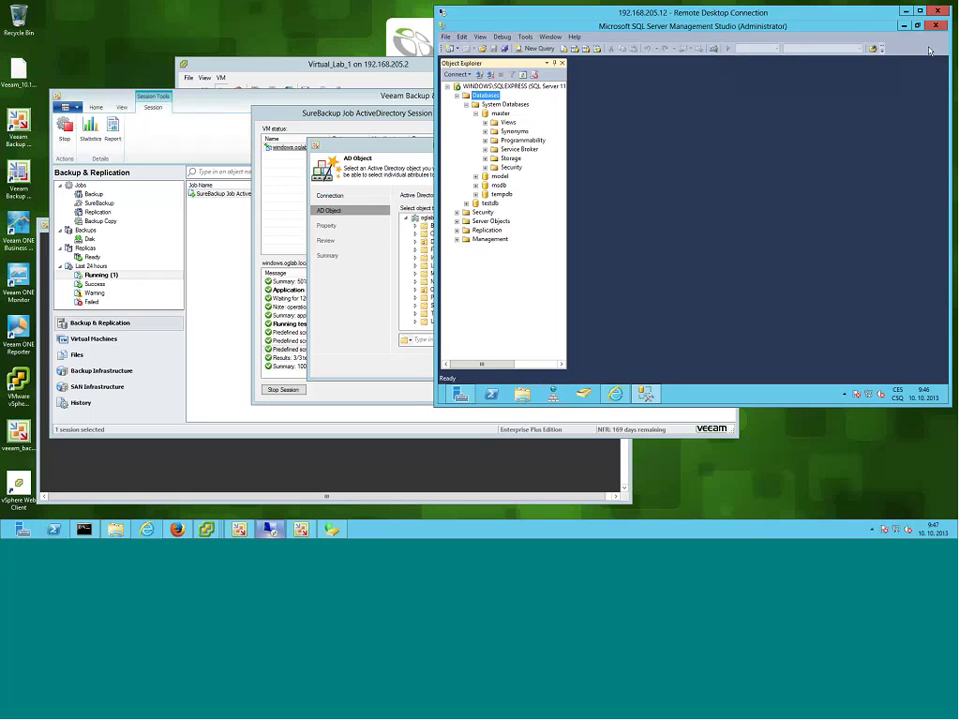
pyautogui.click(904, 26)
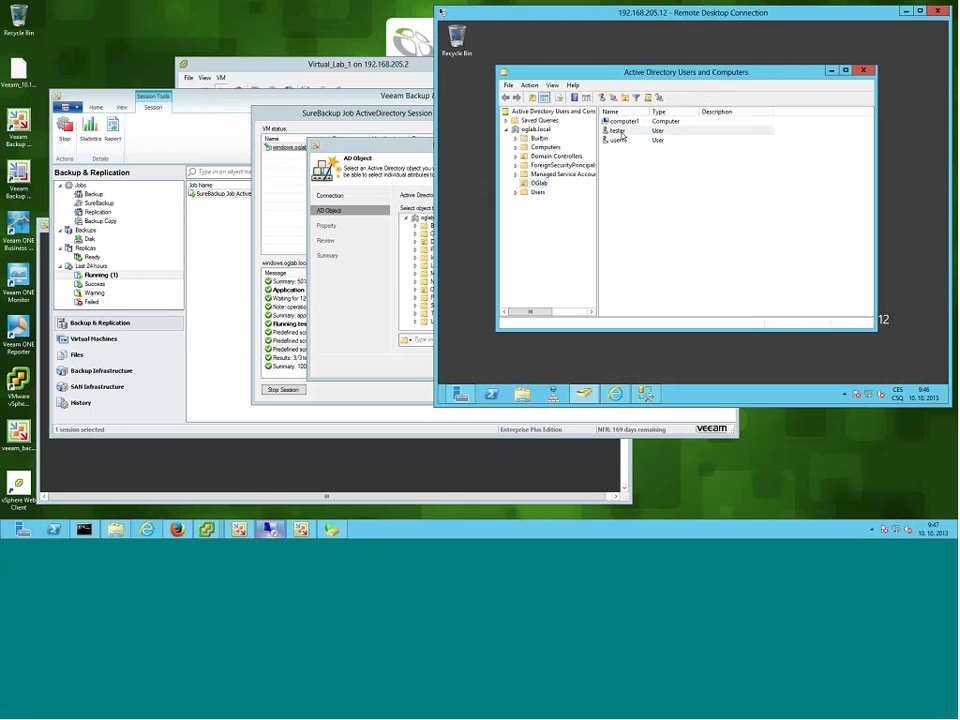
pyautogui.rightClick(621, 134)
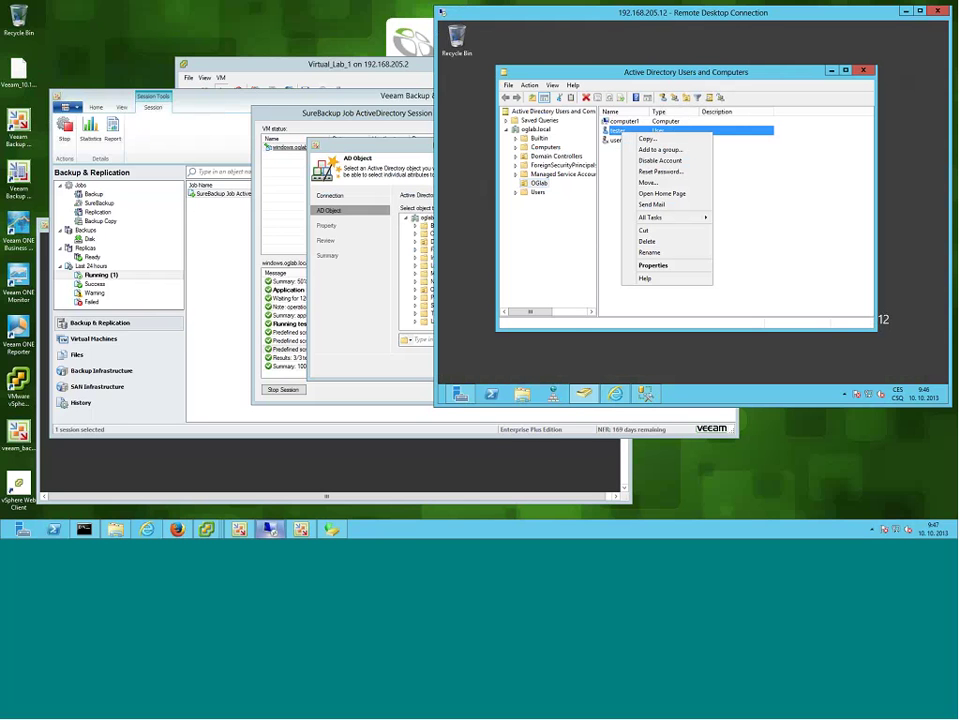
pyautogui.click(650, 242)
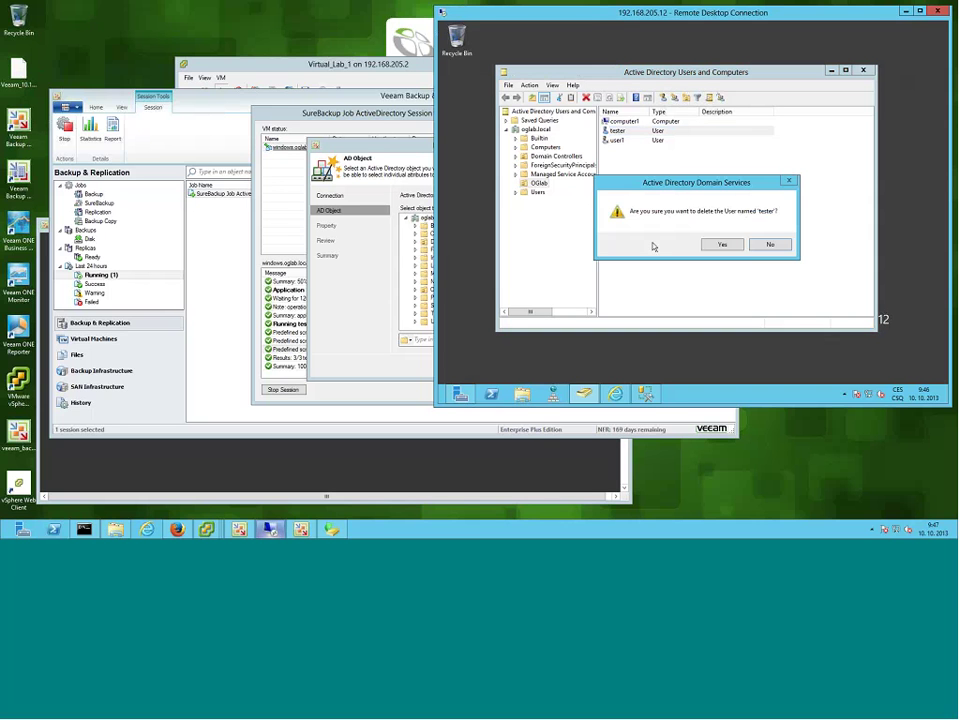
pyautogui.press('Return')
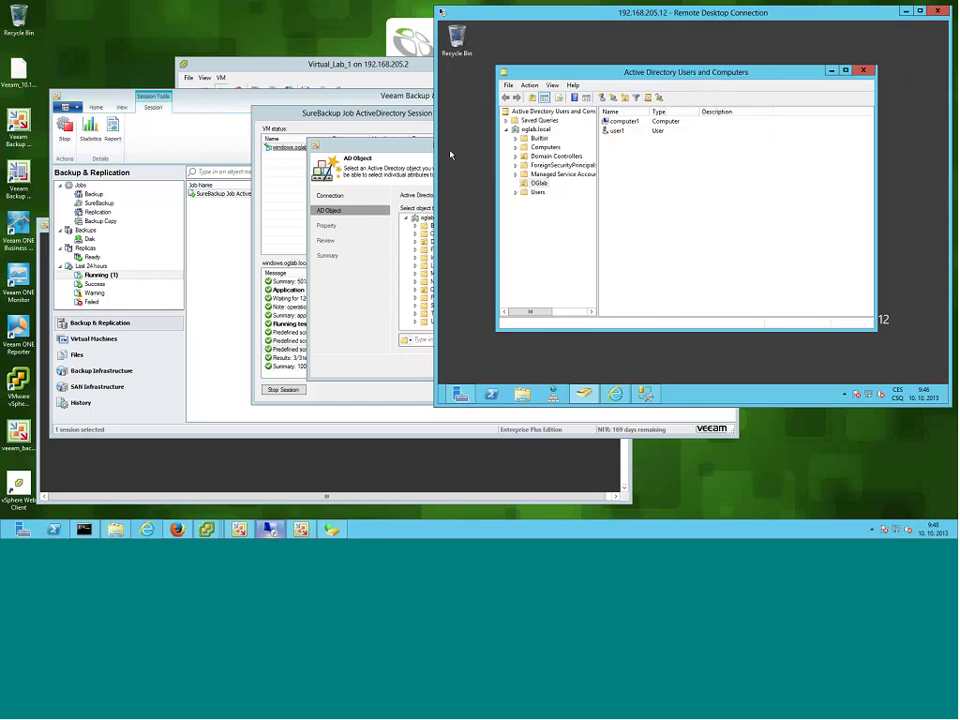
# Return to the AD recovery wizard, move it aside, and select the deleted tester user in OGlab as the object to restore.
pyautogui.click(356, 150)
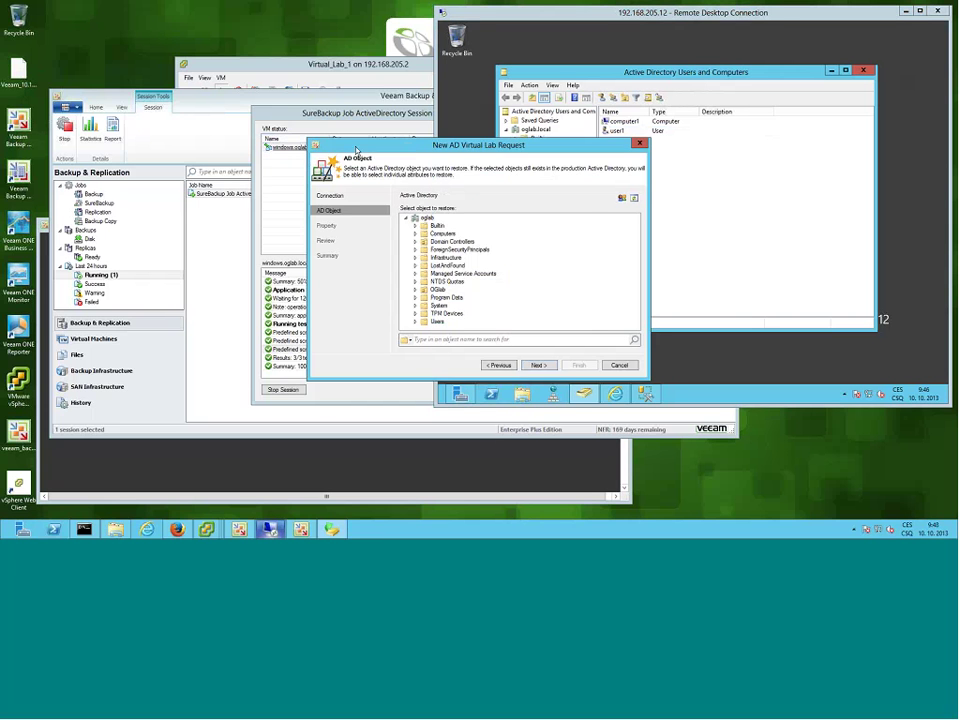
pyautogui.moveTo(356, 150); pyautogui.dragTo(210, 193)
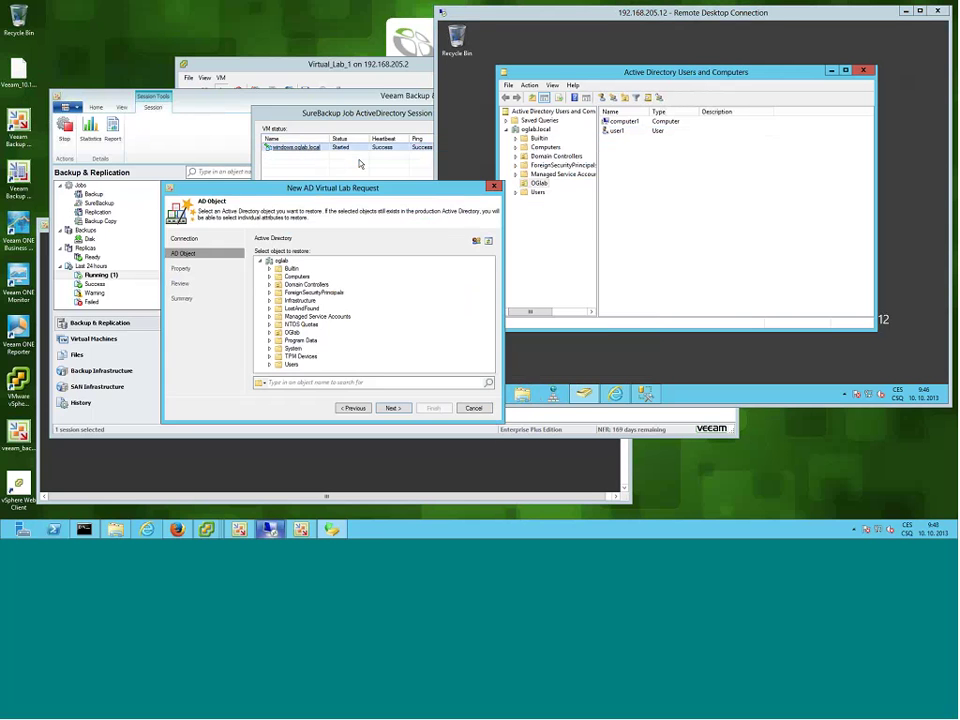
pyautogui.click(269, 365)
pyautogui.click(270, 264)
pyautogui.click(269, 333)
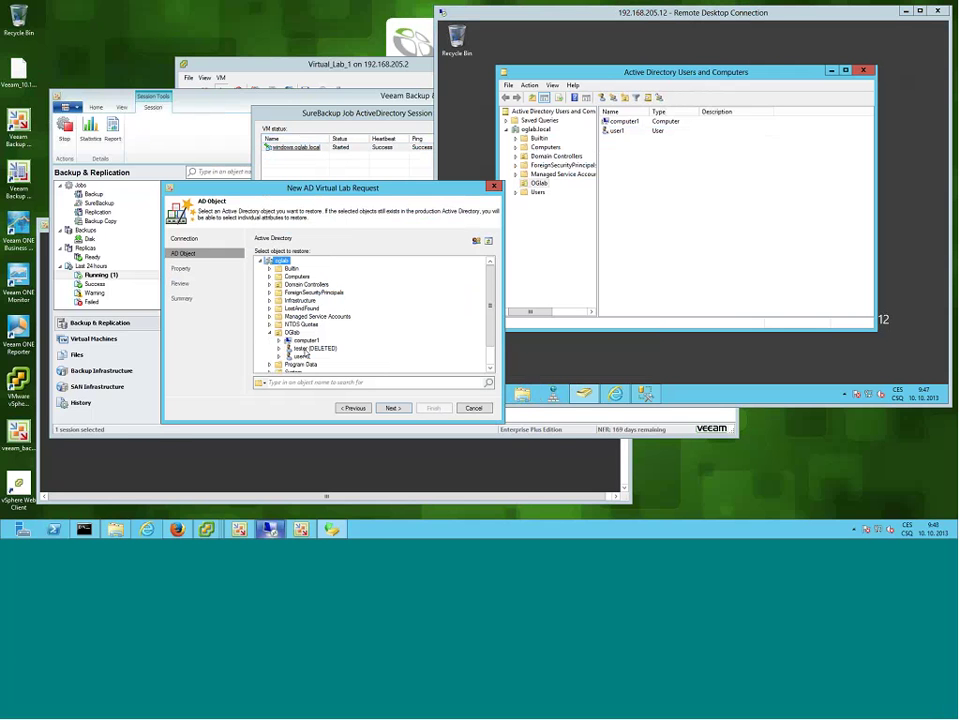
pyautogui.click(302, 349)
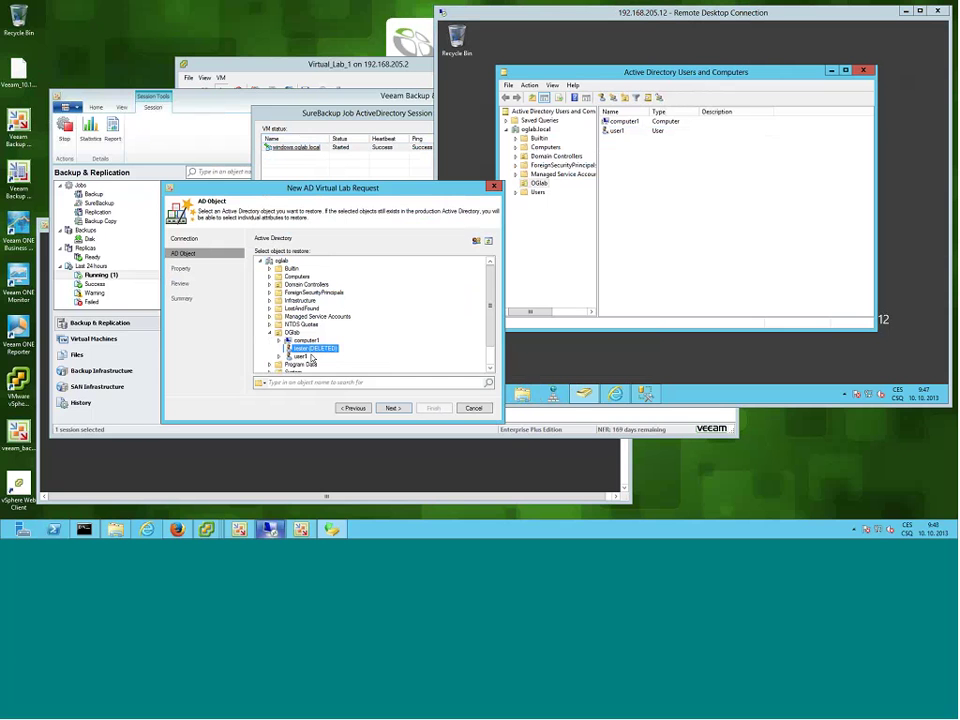
# Restore the deleted tester user to production with Enable users kept on, entering a new account password.
pyautogui.click(392, 408)
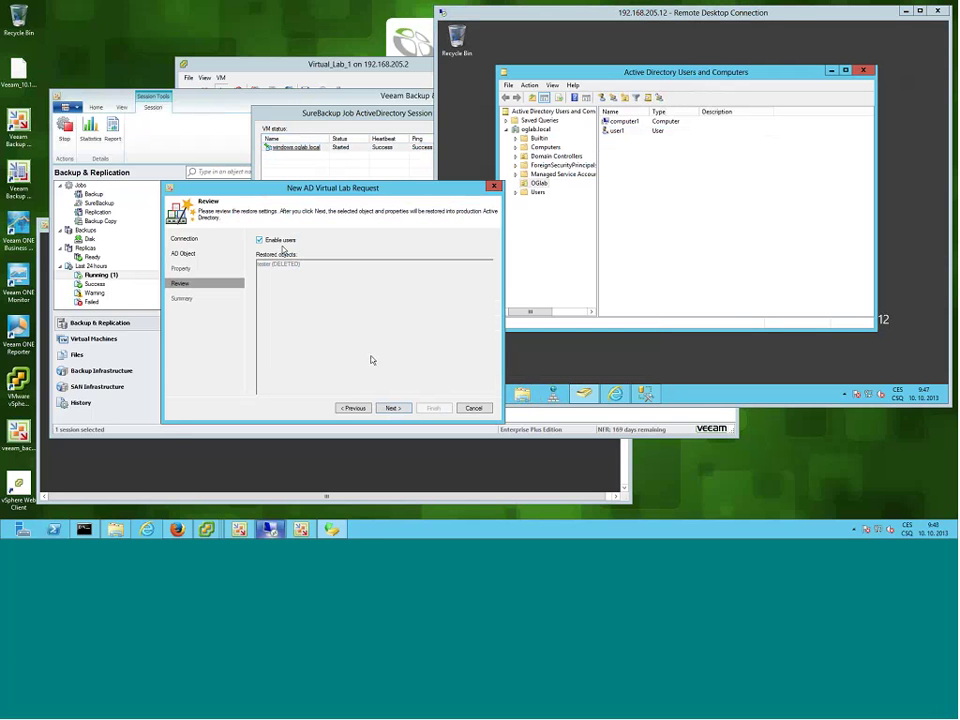
pyautogui.click(399, 409)
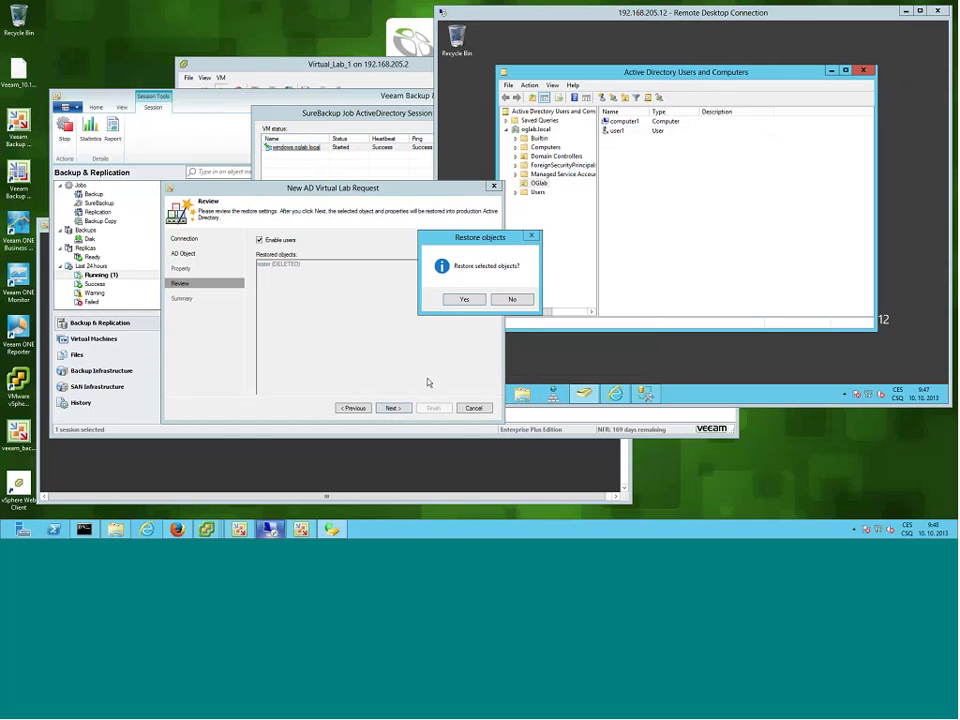
pyautogui.click(465, 300)
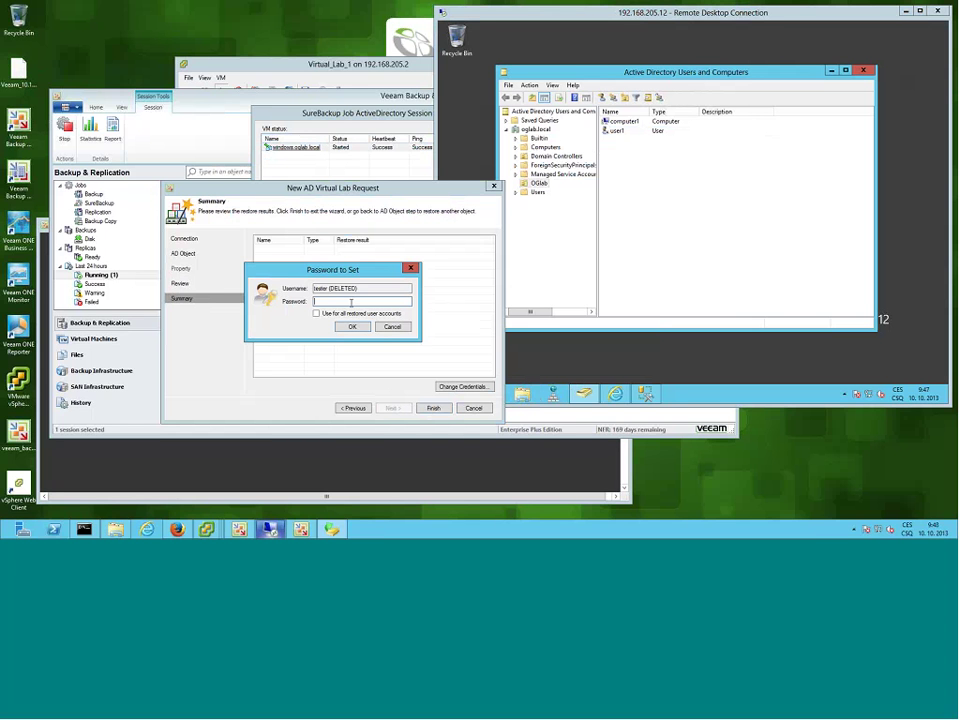
pyautogui.write('••••••••••')
pyautogui.click(355, 328)
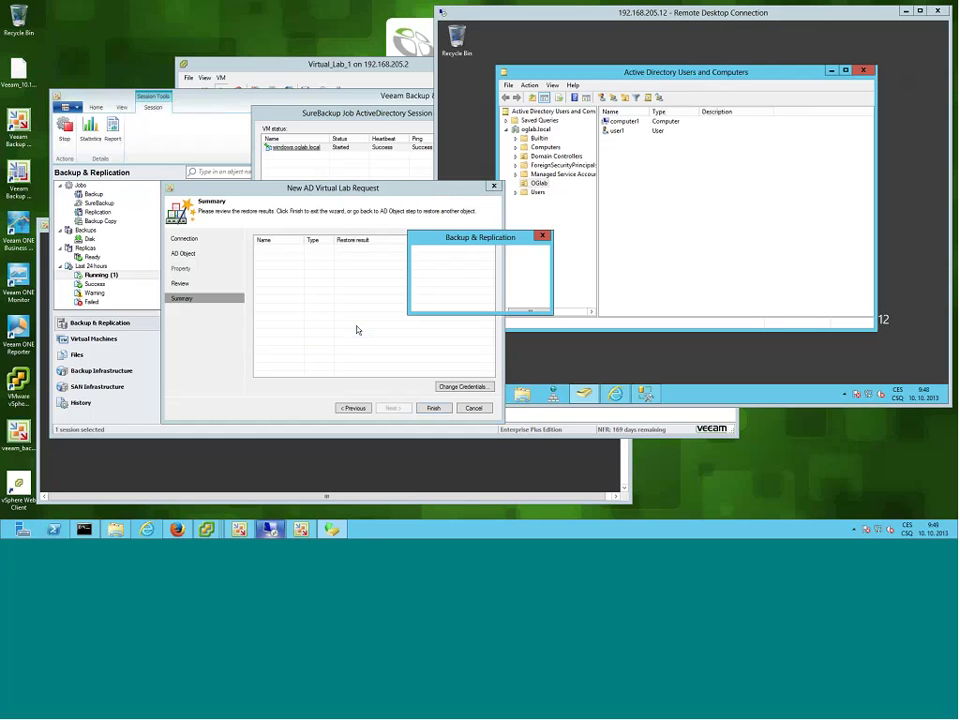
pyautogui.click(526, 299)
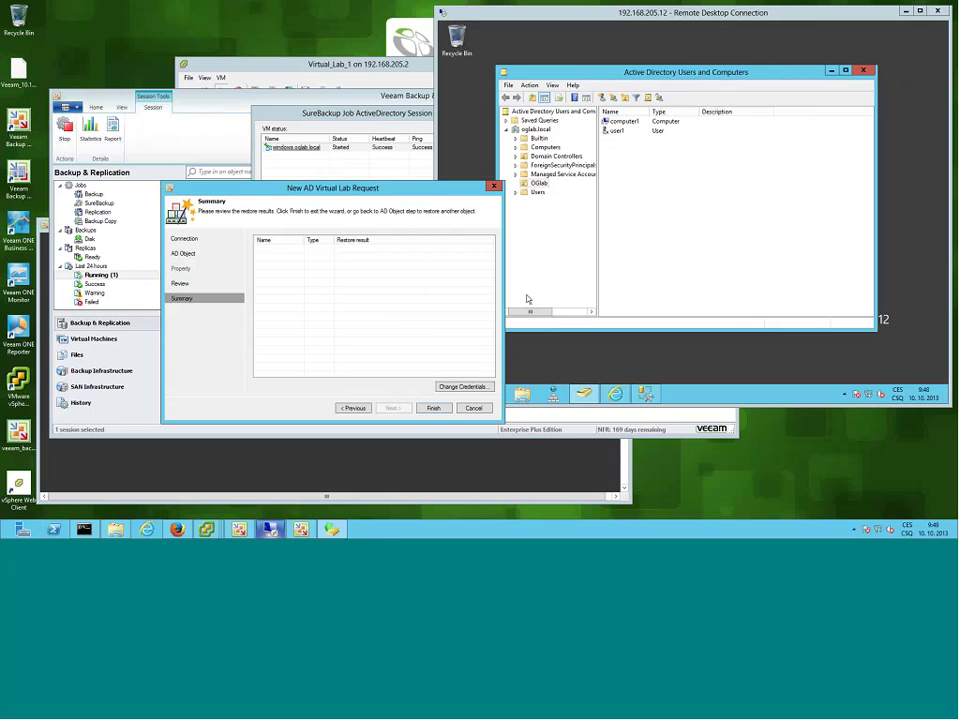
# Go back to the restored tester user in the wizard and compare its backup and production properties.
pyautogui.click(366, 410)
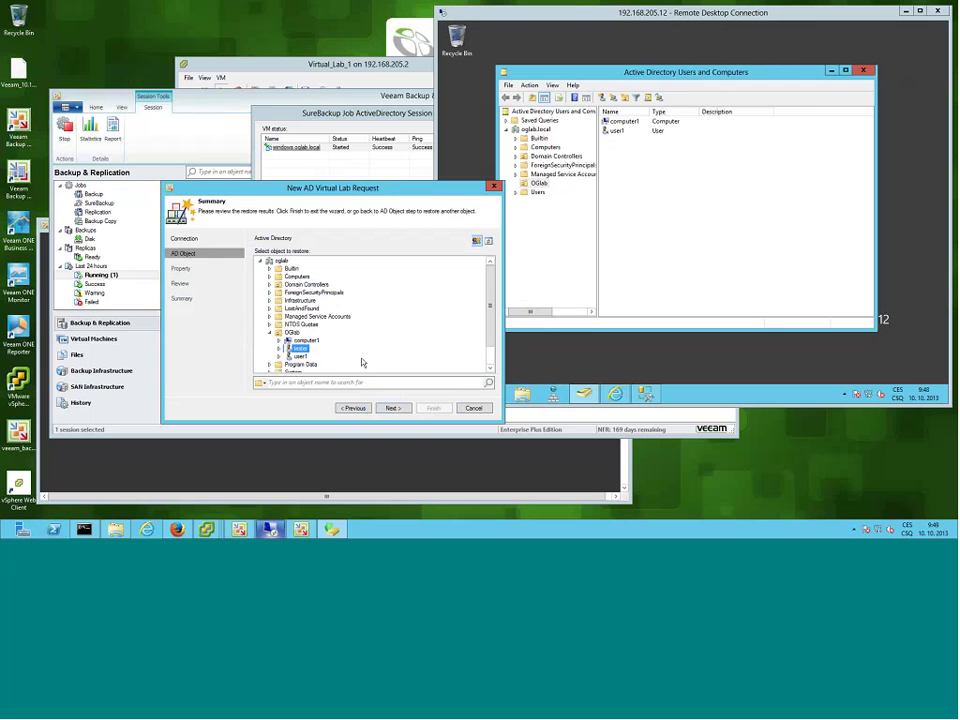
pyautogui.click(396, 408)
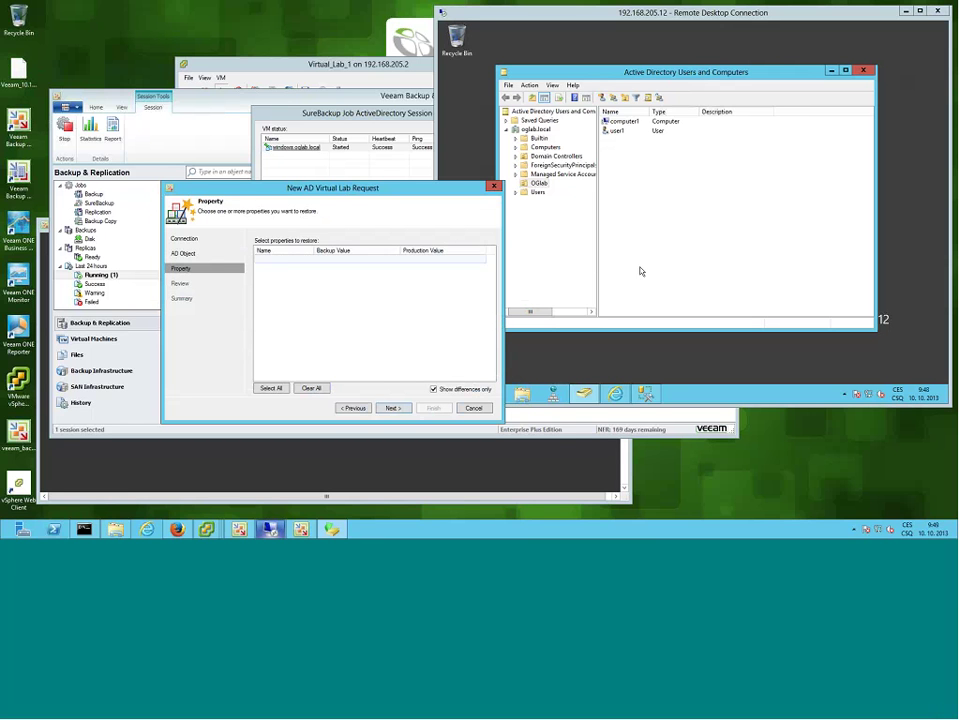
pyautogui.click(296, 262)
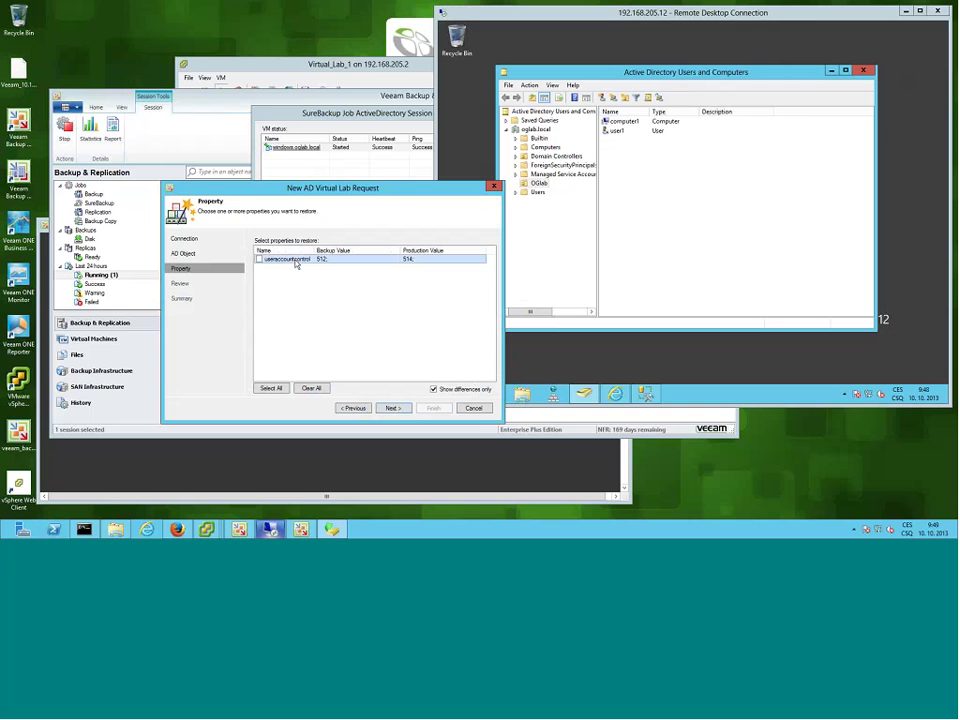
# Refresh the OGlab list in the production Active Directory Users and Computers to check for the restored user.
pyautogui.click(636, 212)
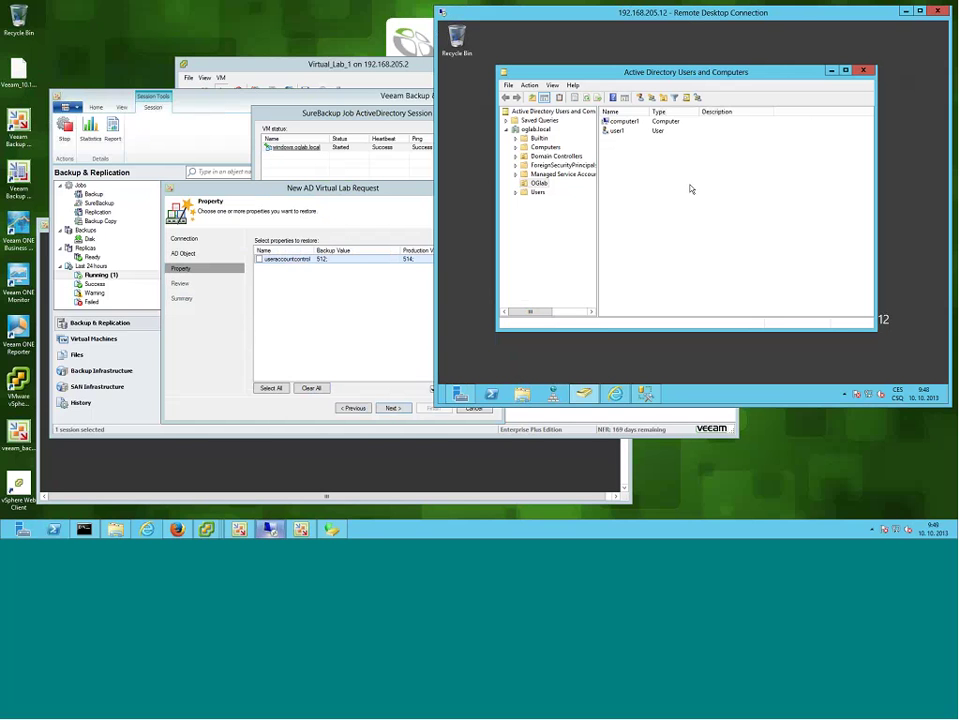
pyautogui.click(587, 98)
pyautogui.click(617, 140)
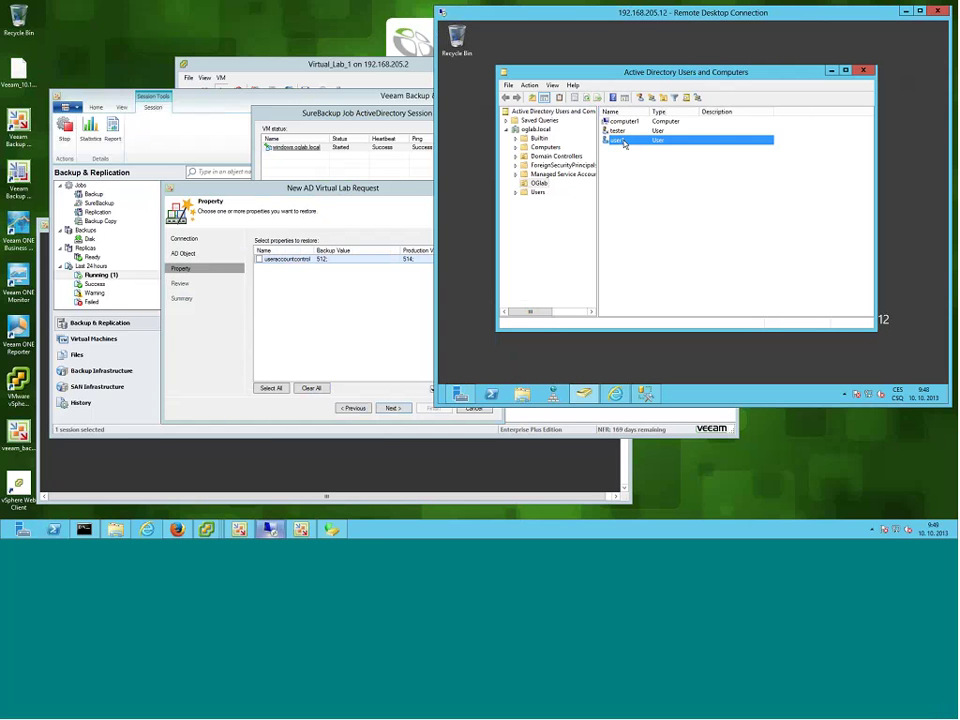
# Exit the recovery wizard without restoring a property, and view the user1 account's properties in production.
pyautogui.click(395, 407)
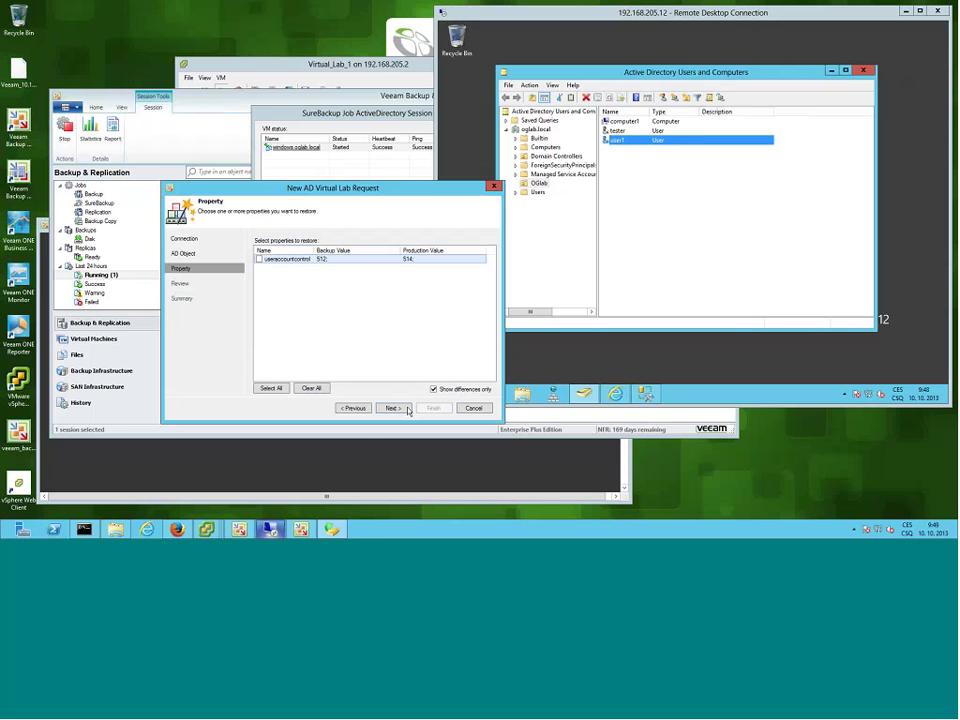
pyautogui.click(508, 298)
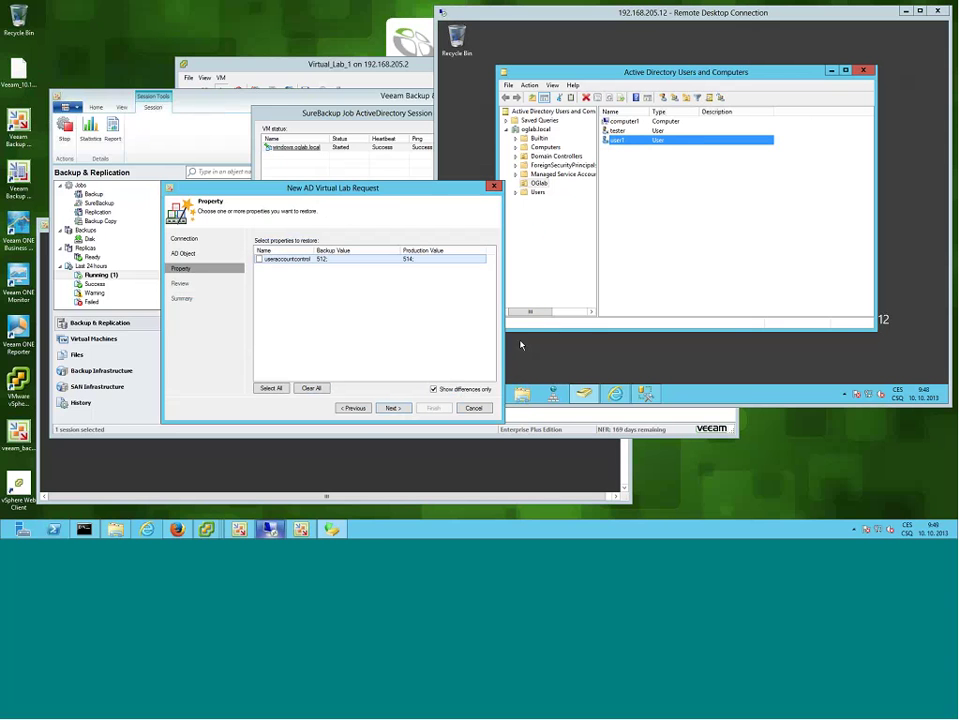
pyautogui.click(473, 408)
pyautogui.click(468, 299)
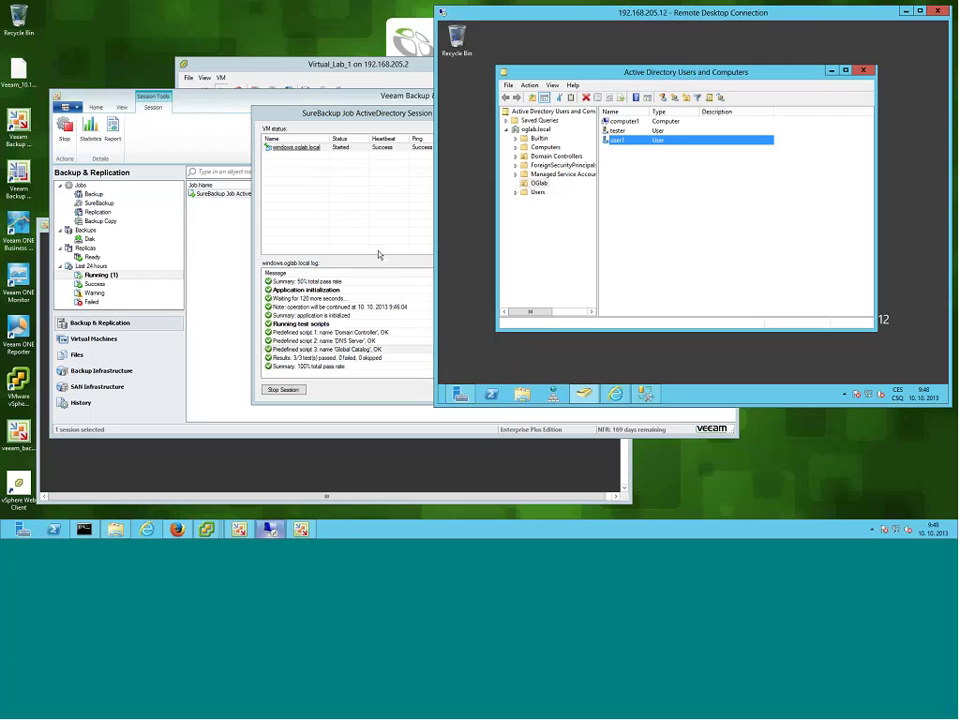
pyautogui.doubleClick(615, 140)
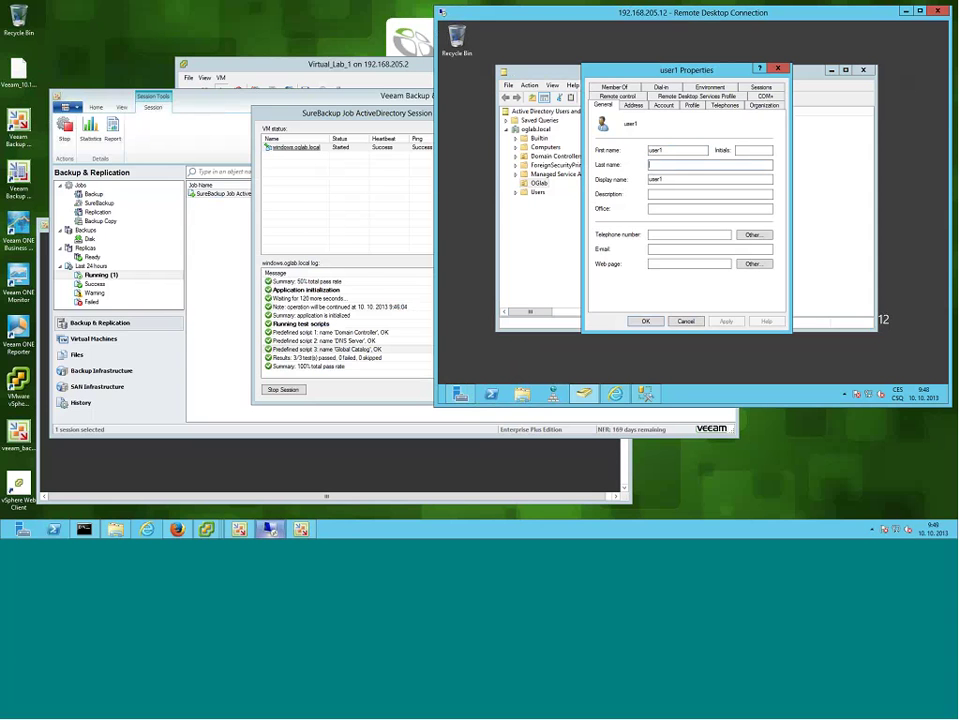
pyautogui.click(645, 321)
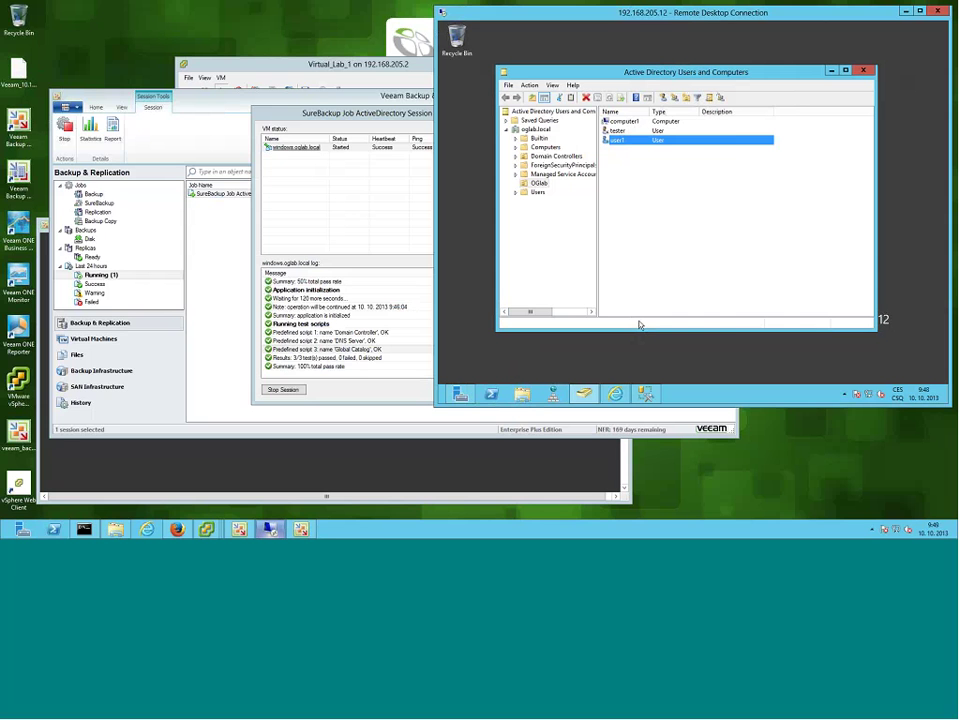
# Restart Active Directory item recovery for windows.oglab.local with the same connection settings and choose the tester user in OGlab.
pyautogui.rightClick(318, 150)
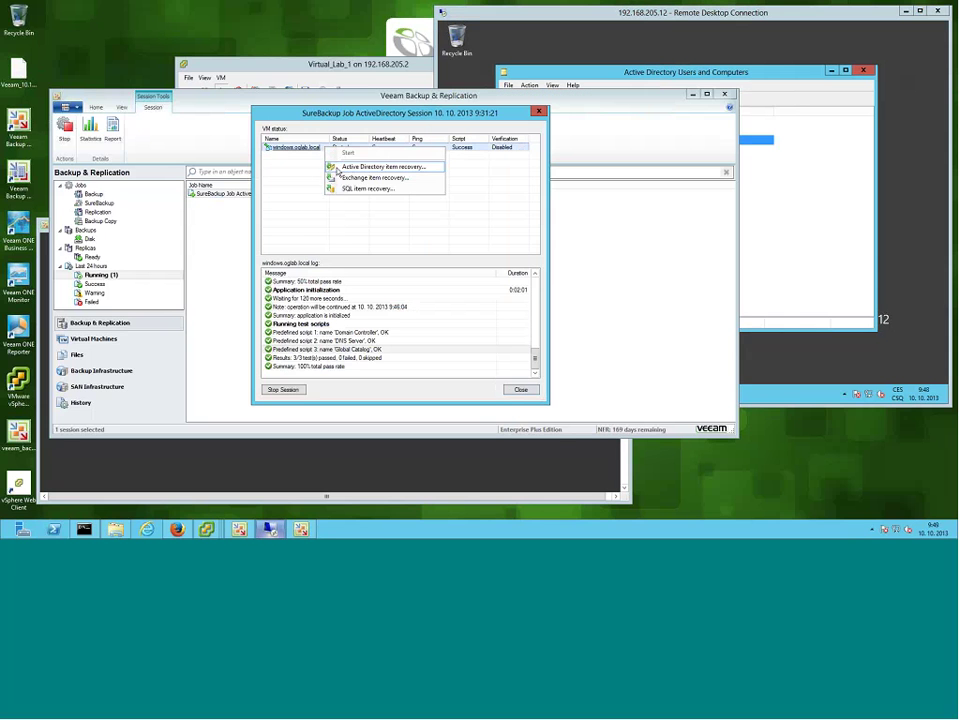
pyautogui.click(341, 173)
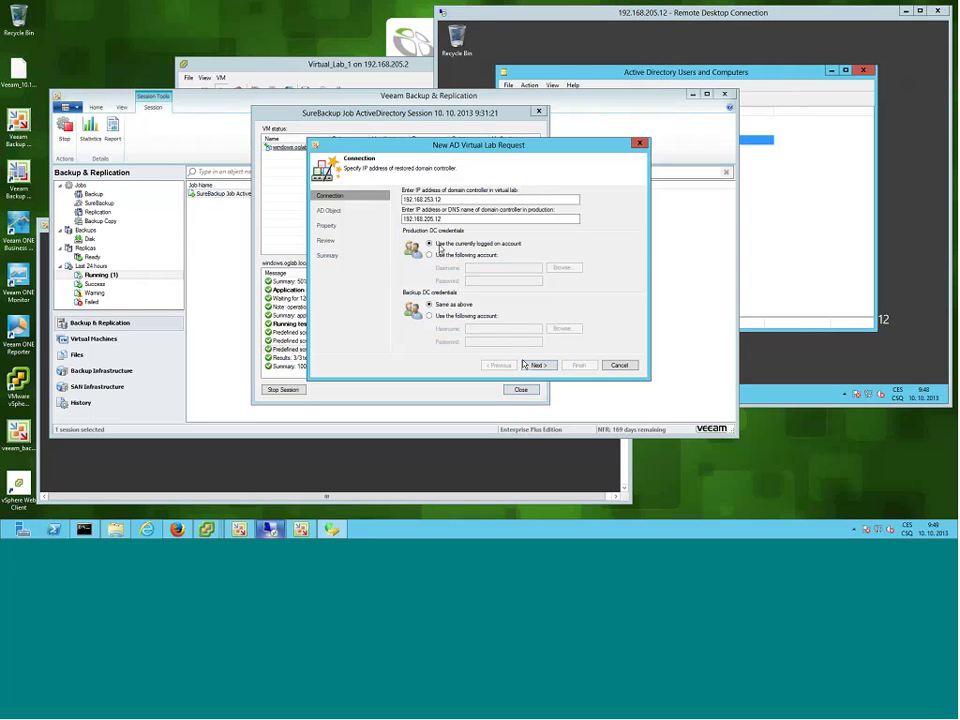
pyautogui.click(535, 365)
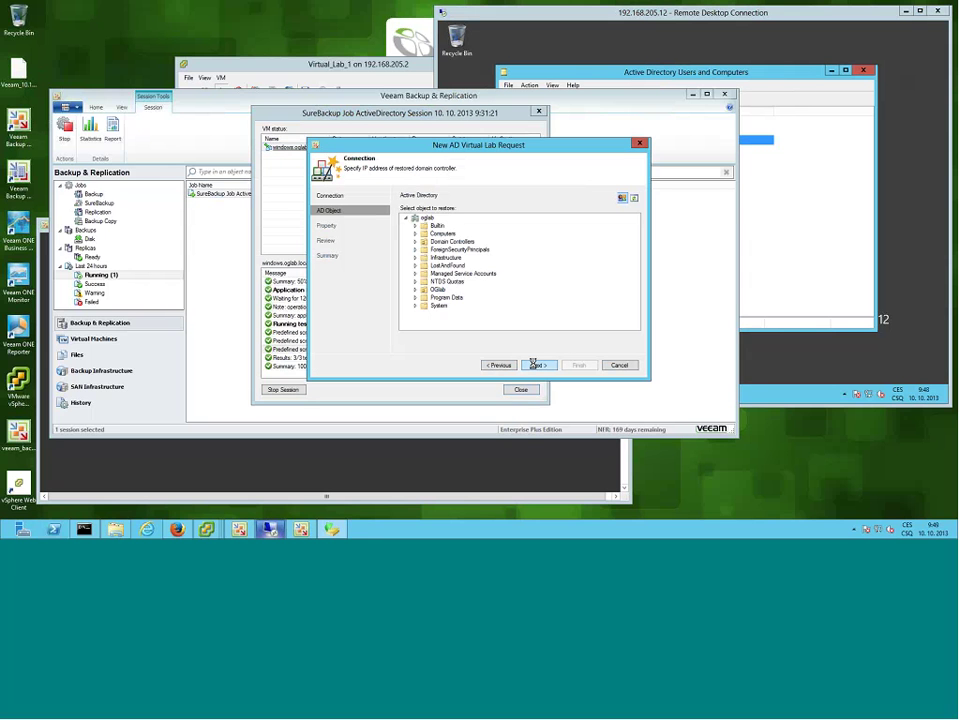
pyautogui.click(417, 290)
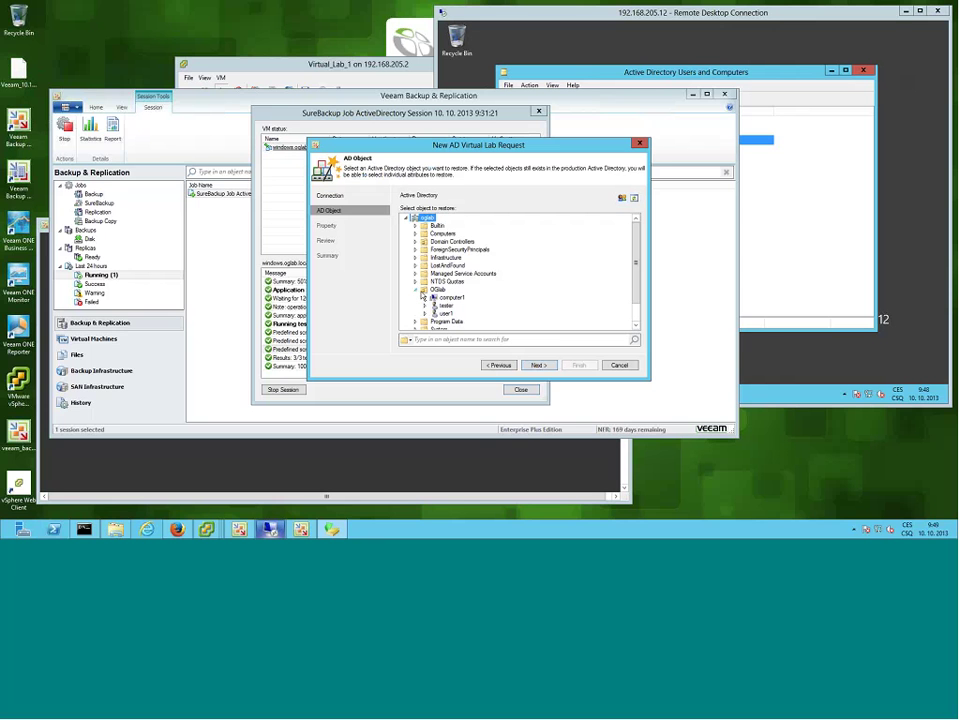
pyautogui.click(446, 306)
pyautogui.click(537, 365)
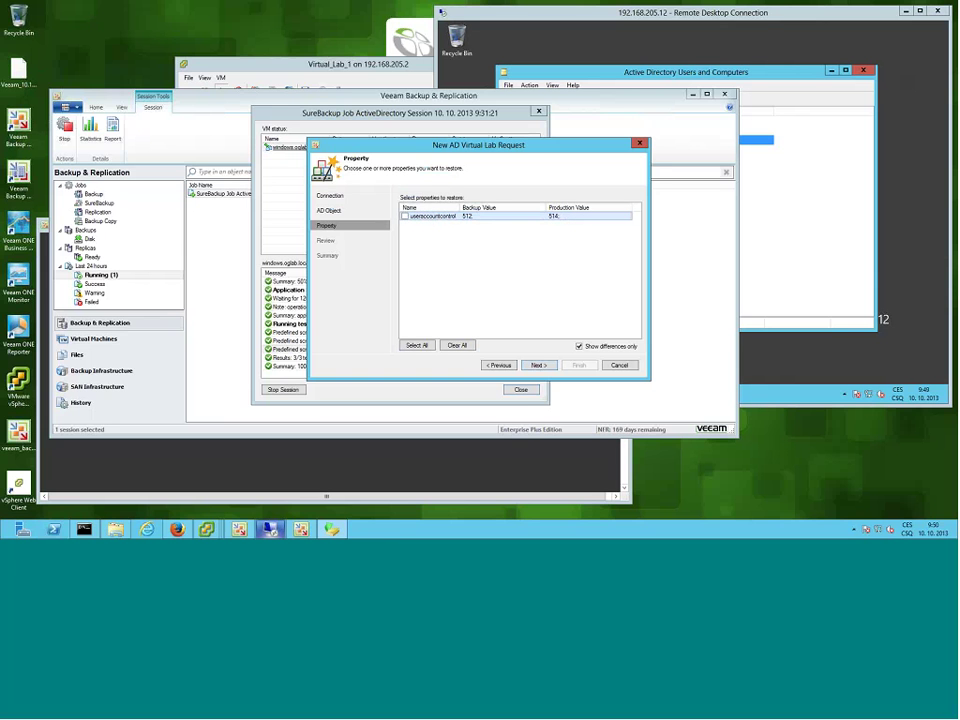
# Try to restore the tester user's useraccountcontrol property from the backup to production.
pyautogui.click(536, 365)
pyautogui.click(491, 298)
pyautogui.click(404, 217)
pyautogui.click(538, 365)
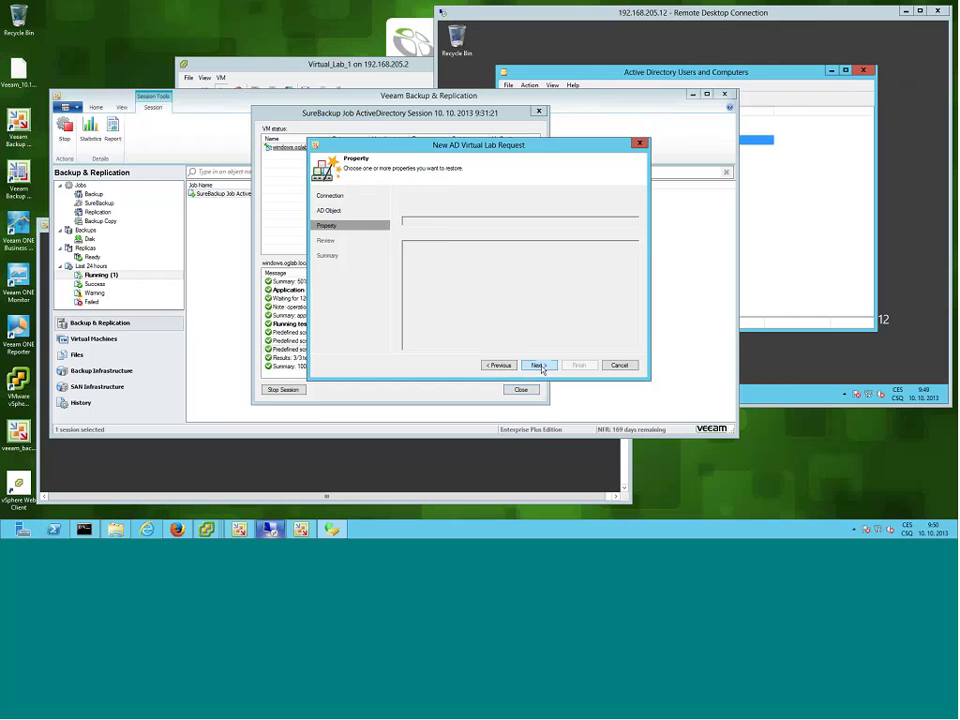
pyautogui.click(539, 365)
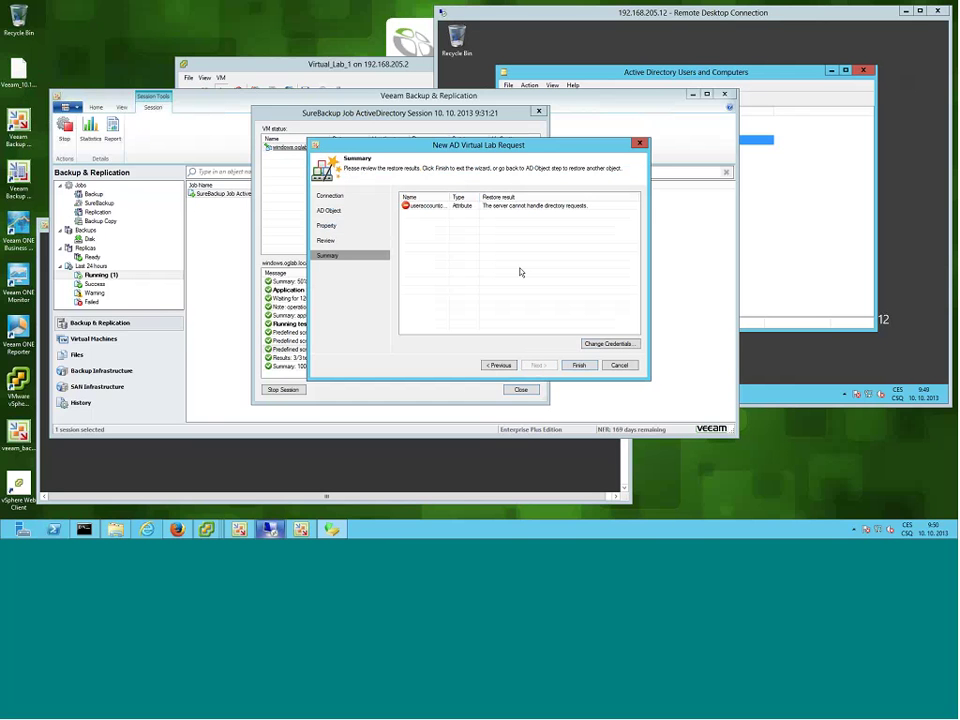
# Widen the Name column to review the useraccountcontrol restore result, and exit the recovery wizard.
pyautogui.click(548, 207)
pyautogui.moveTo(452, 197); pyautogui.dragTo(471, 196)
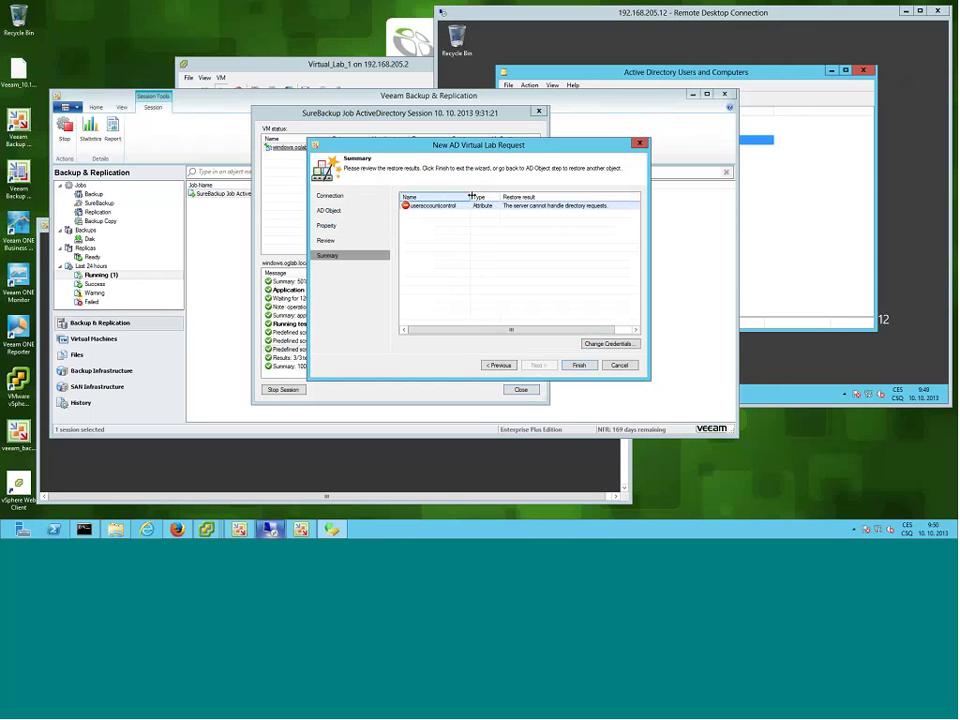
pyautogui.click(768, 242)
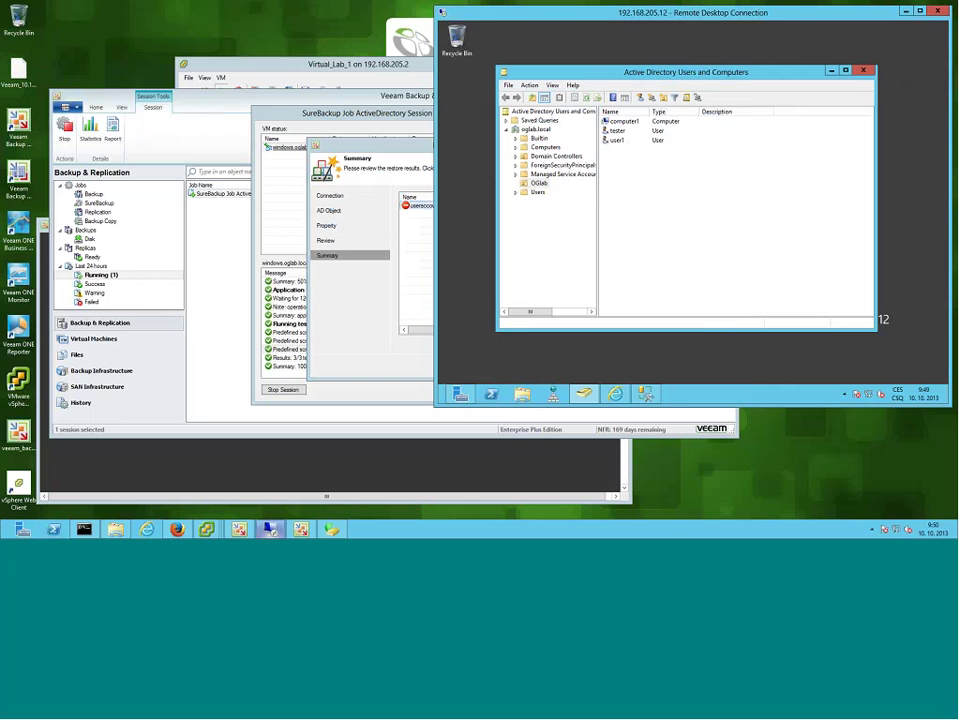
pyautogui.click(397, 225)
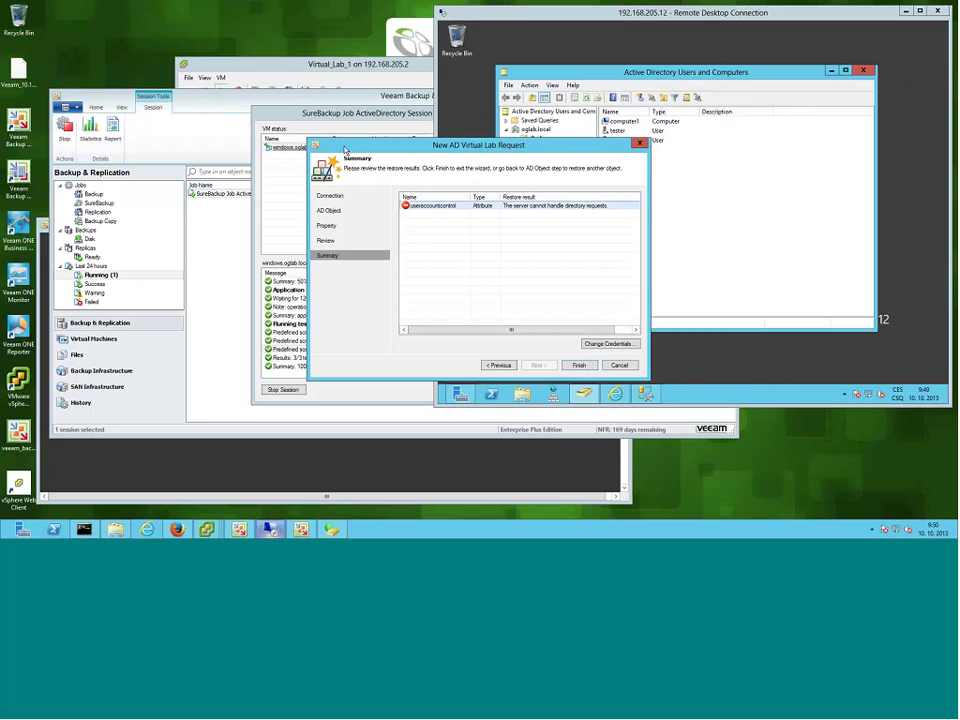
pyautogui.click(532, 358)
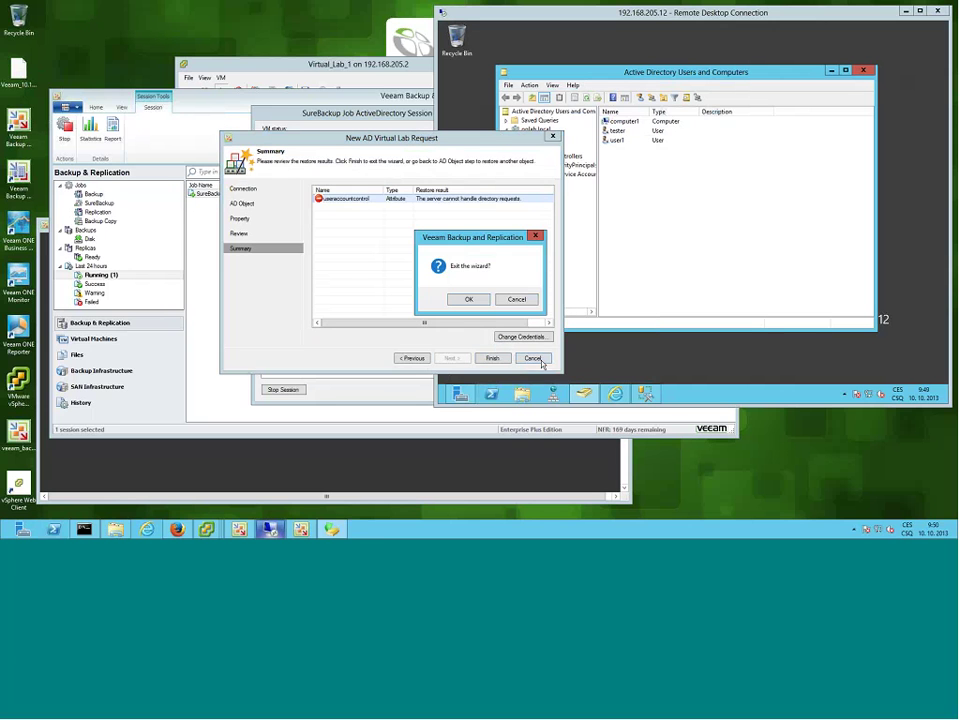
pyautogui.click(469, 298)
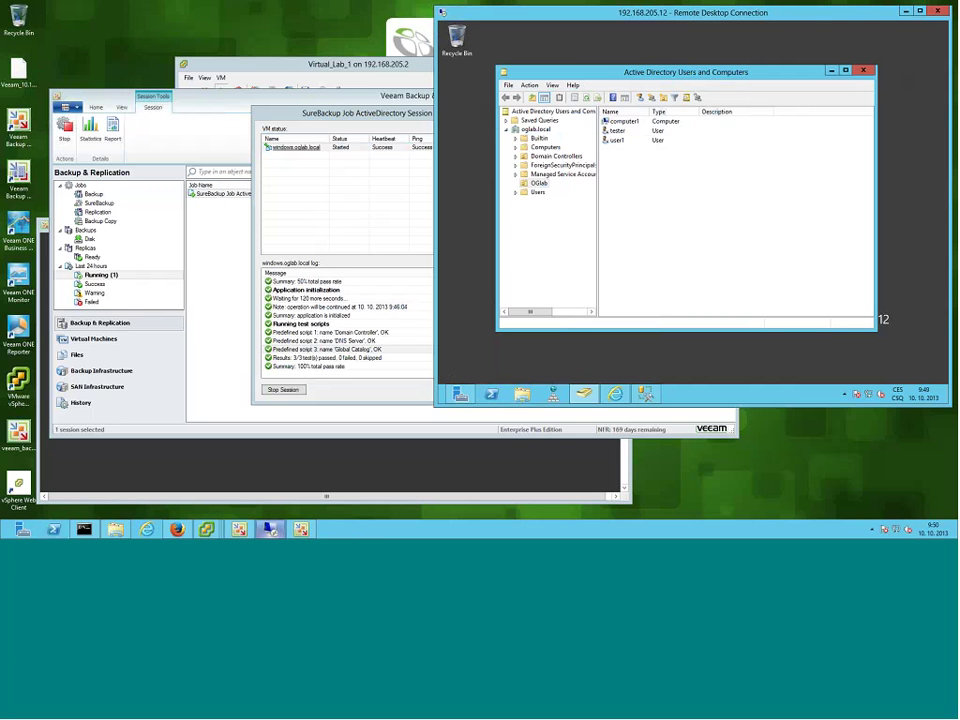
# Close the SureBackup session details and stop the running SureBackup Job ActiveDirectory session.
pyautogui.click(406, 190)
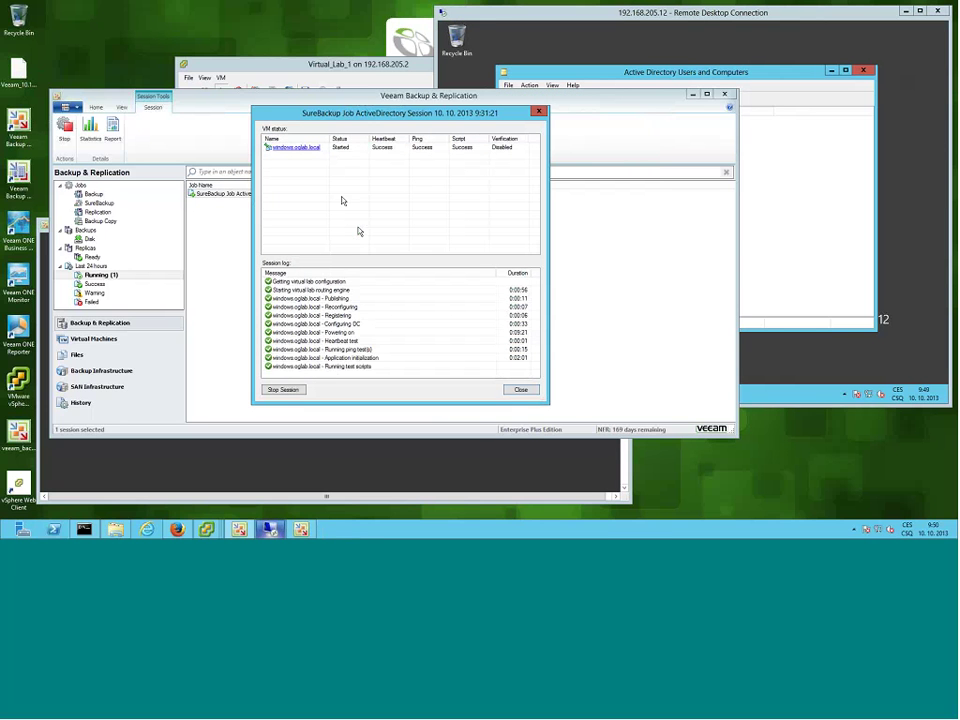
pyautogui.click(520, 391)
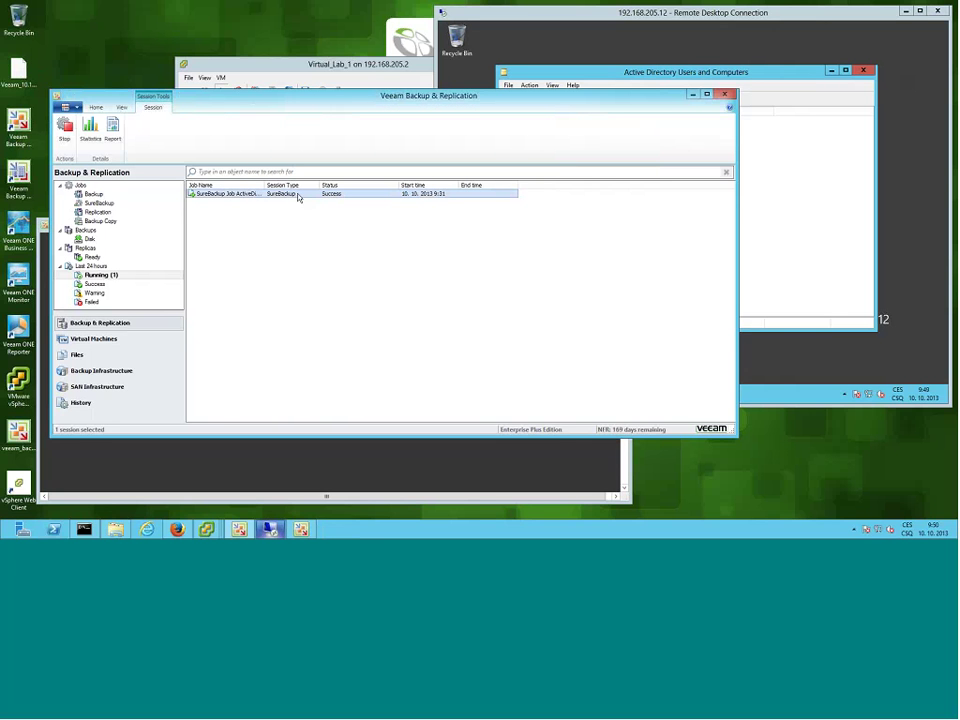
pyautogui.rightClick(240, 198)
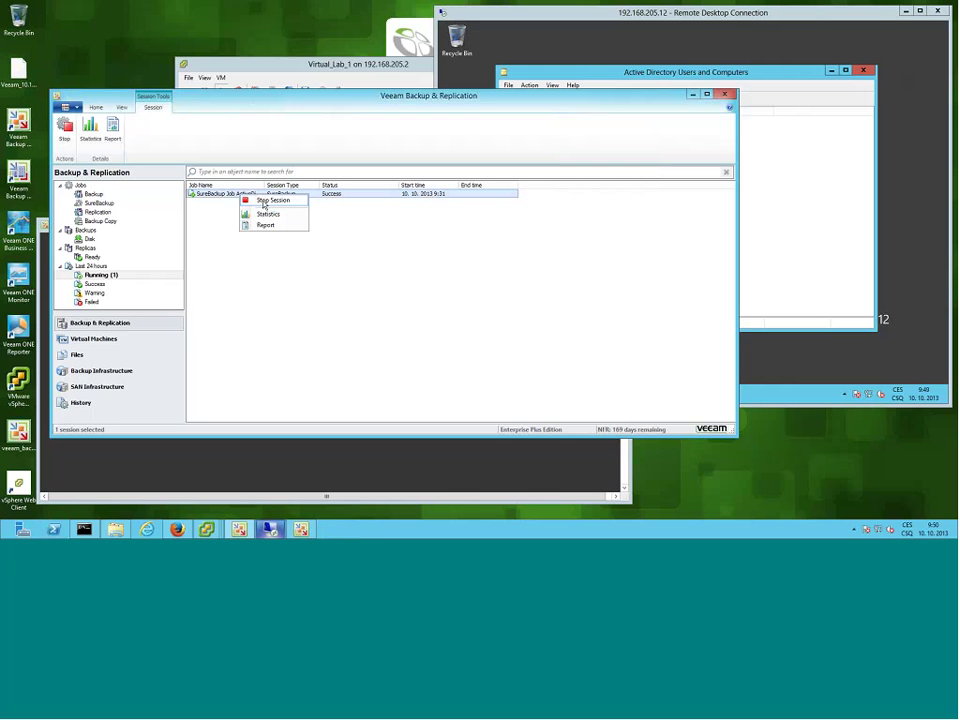
pyautogui.click(263, 201)
pyautogui.click(406, 284)
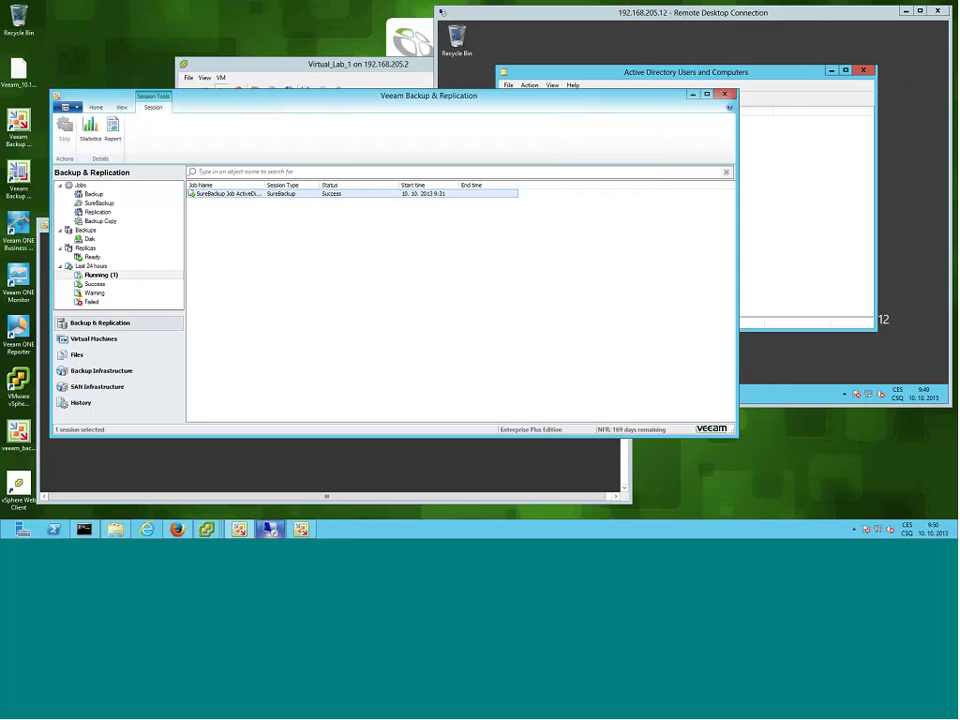
# Review the stopping ActiveDirectory session's log for virtual machine shutdown progress, and close the session details.
pyautogui.moveTo(575, 14)
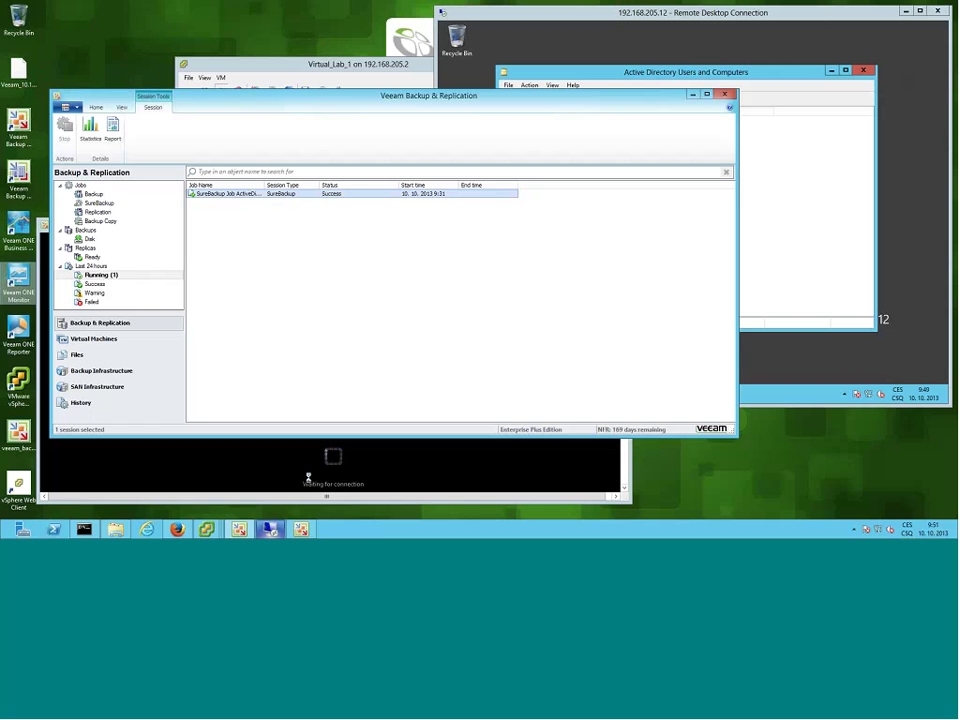
pyautogui.doubleClick(225, 193)
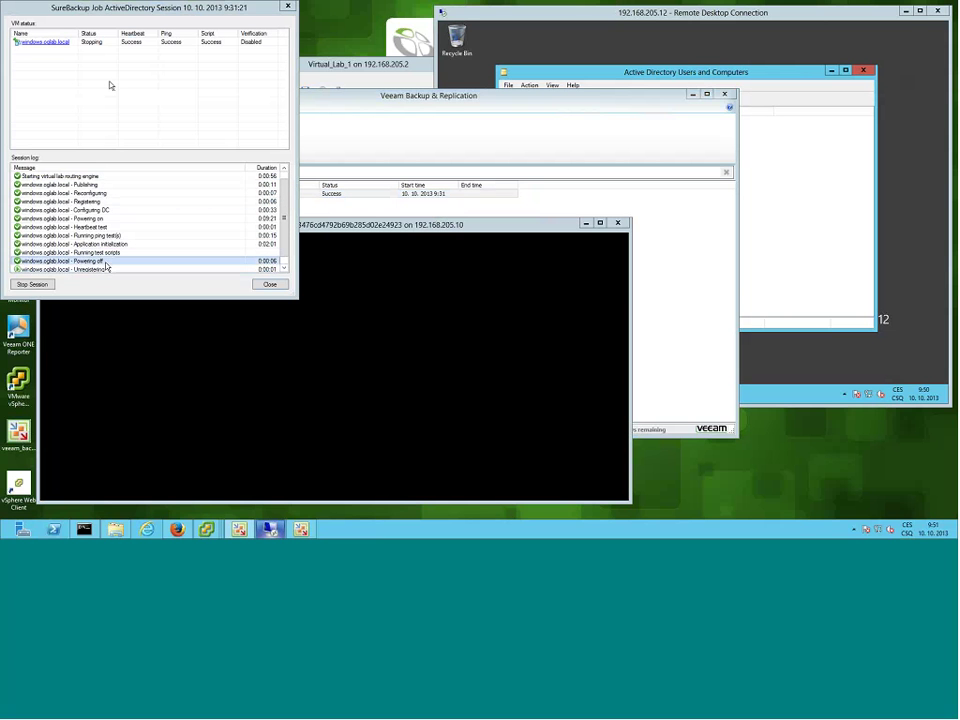
pyautogui.click(266, 285)
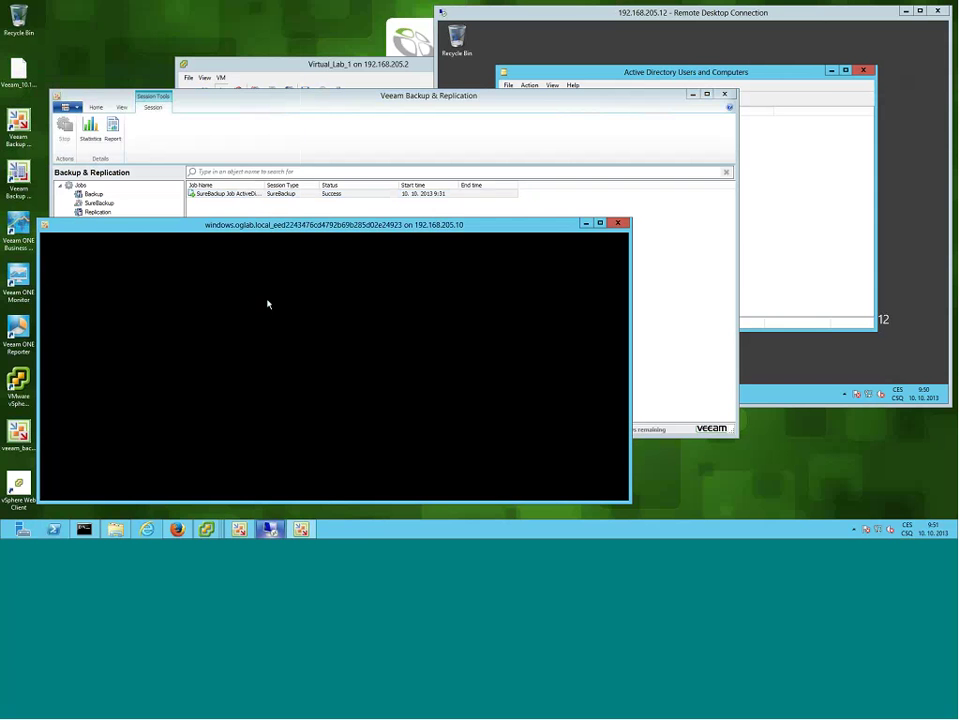
# Switch to vSphere Client, inspect the Virtual Lab 1 resource pool for remaining virtual machines, and minimize the client.
pyautogui.moveTo(207, 531)
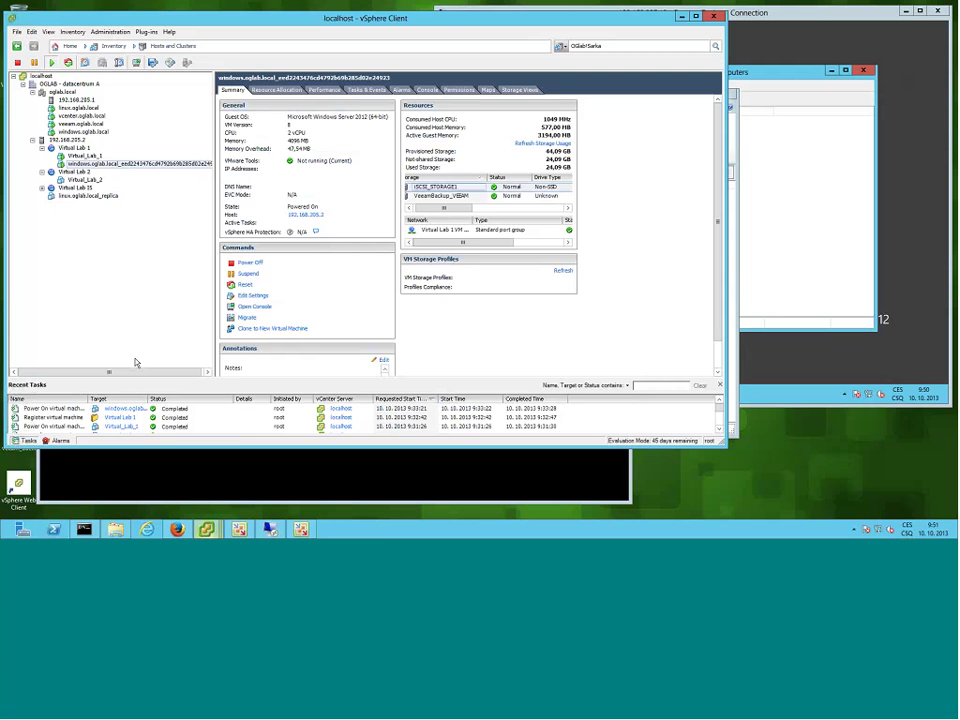
pyautogui.click(75, 148)
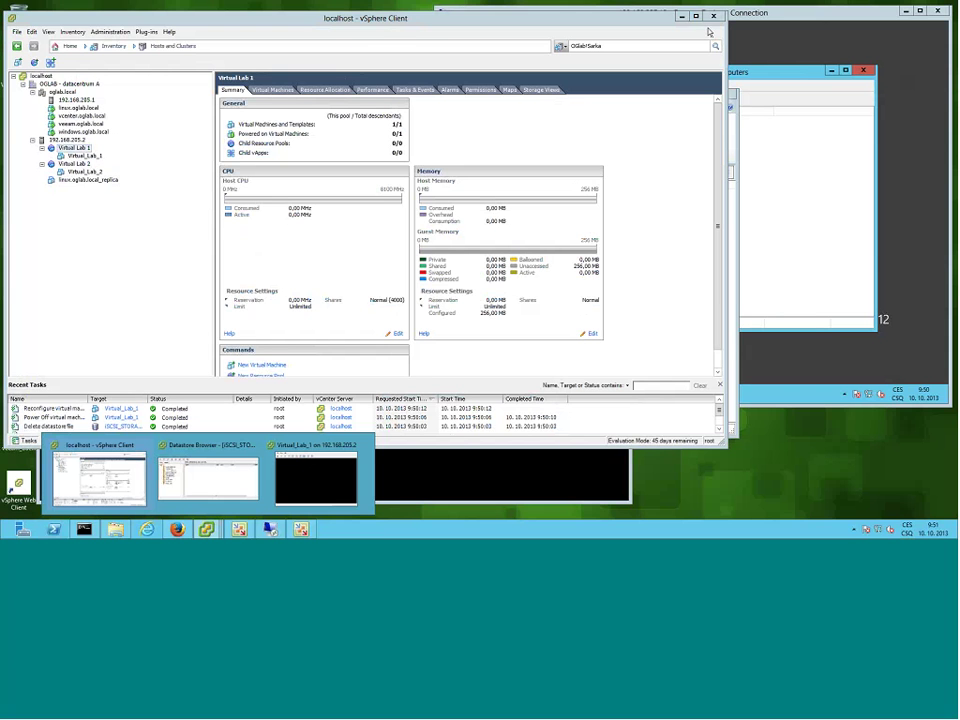
pyautogui.click(681, 16)
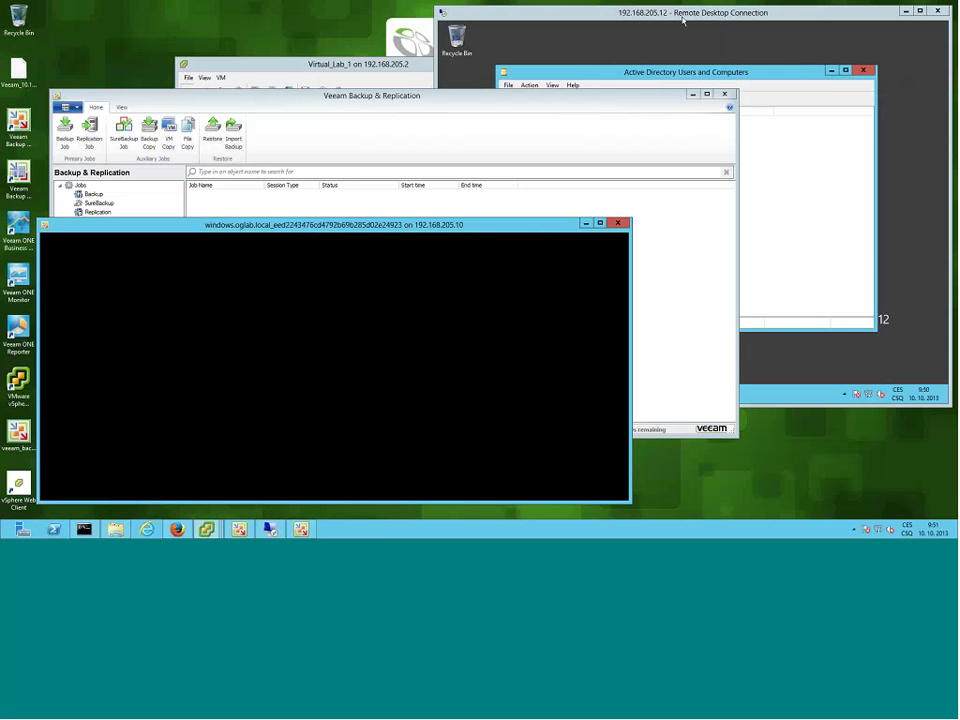
# Start a new AD virtual lab request from the windows.oglab.local disk backup in Veeam Backup & Replication.
pyautogui.click(381, 169)
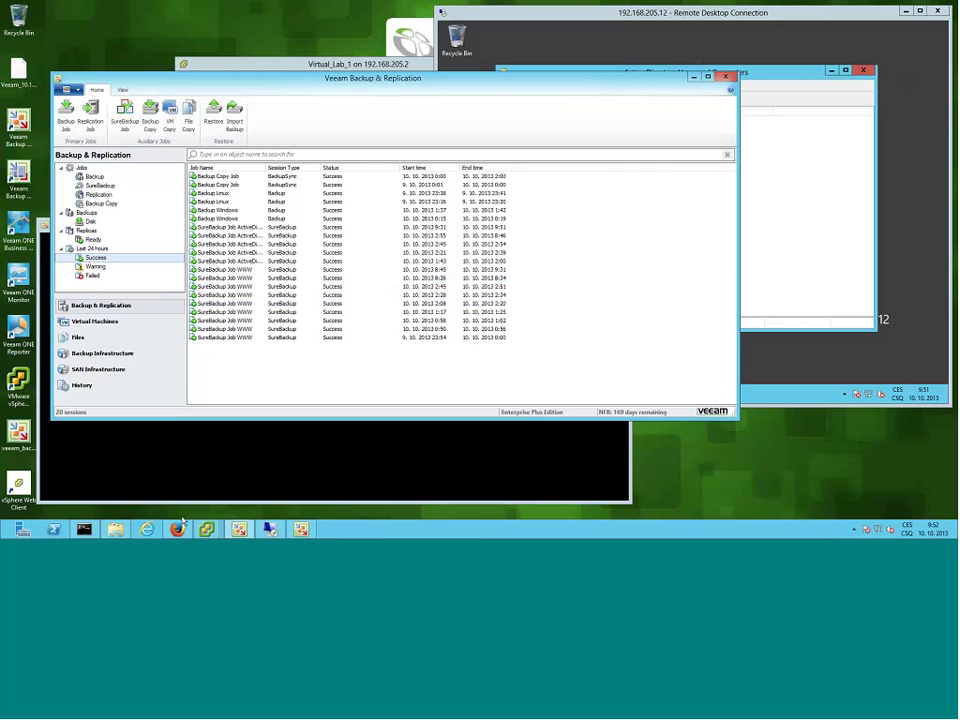
pyautogui.moveTo(184, 533)
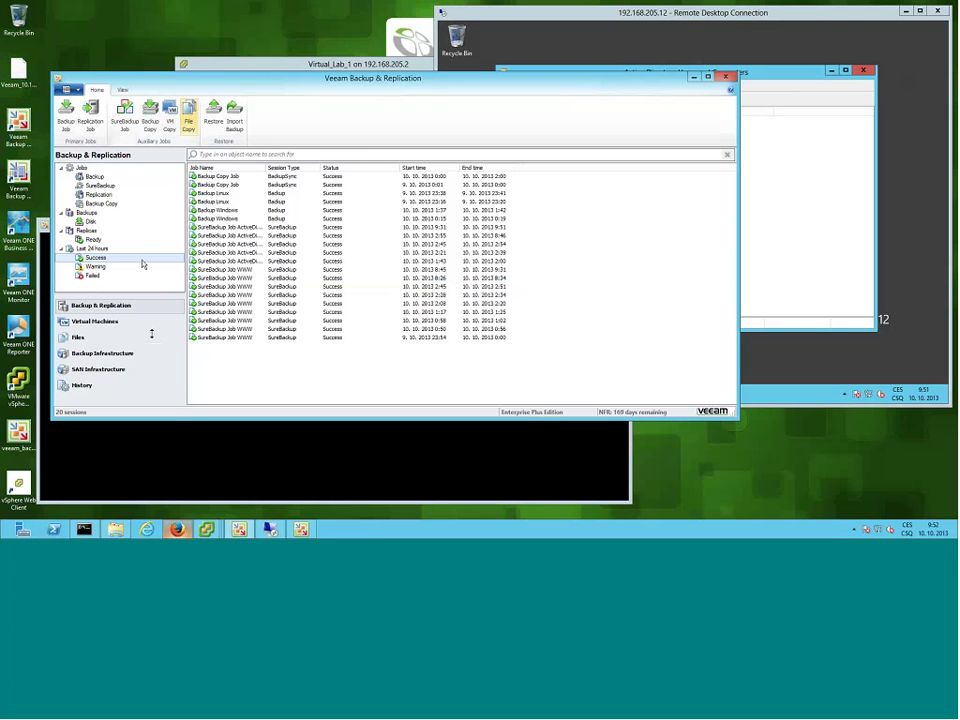
pyautogui.click(90, 221)
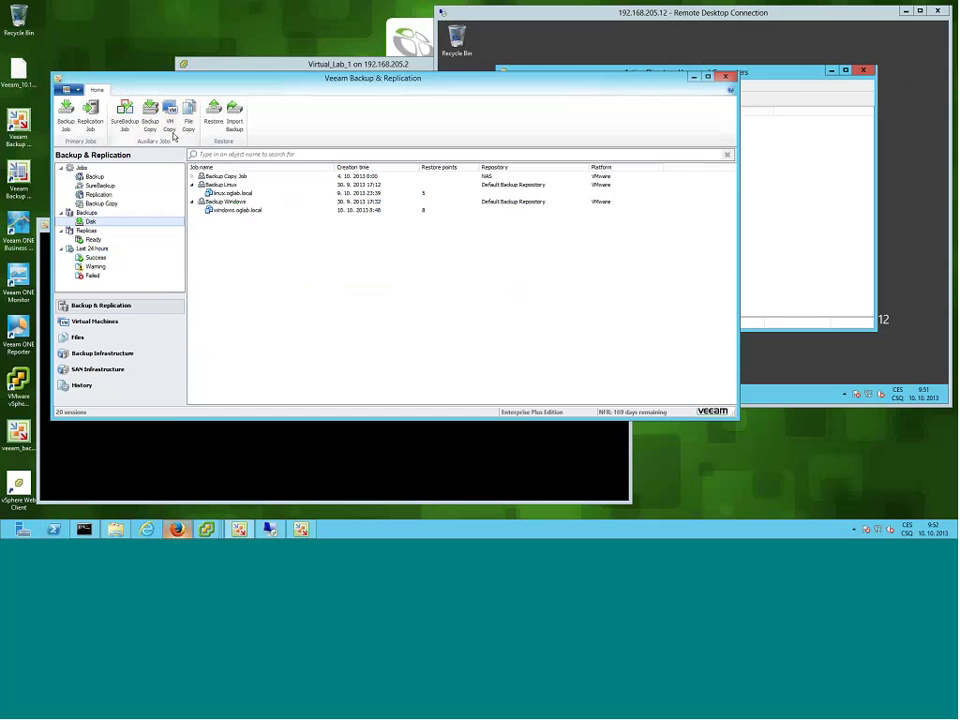
pyautogui.click(226, 211)
pyautogui.rightClick(226, 212)
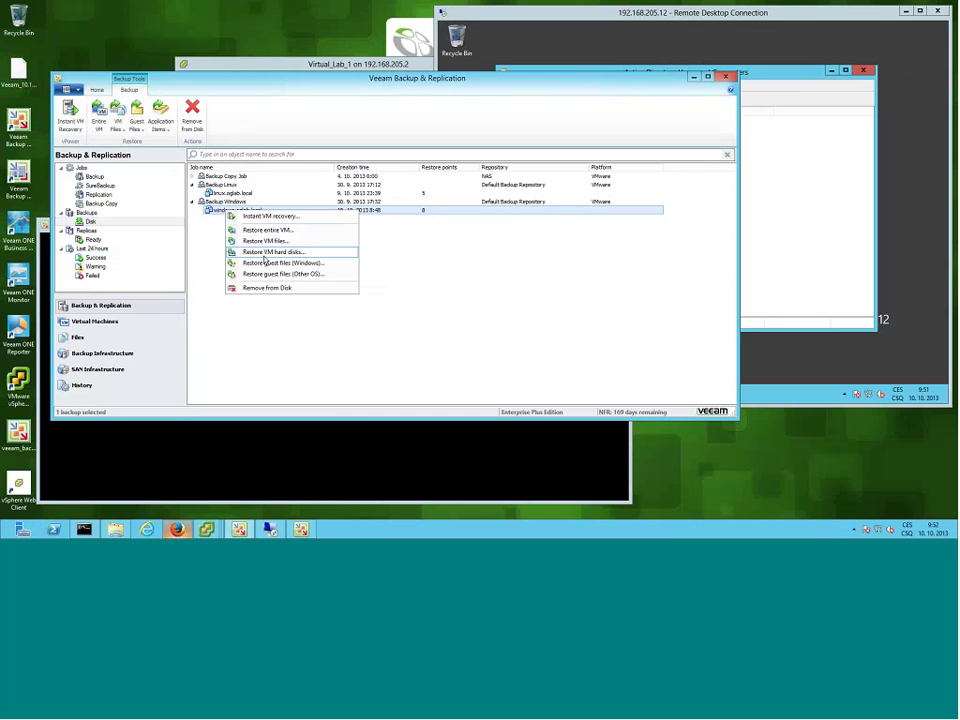
pyautogui.press('Escape')
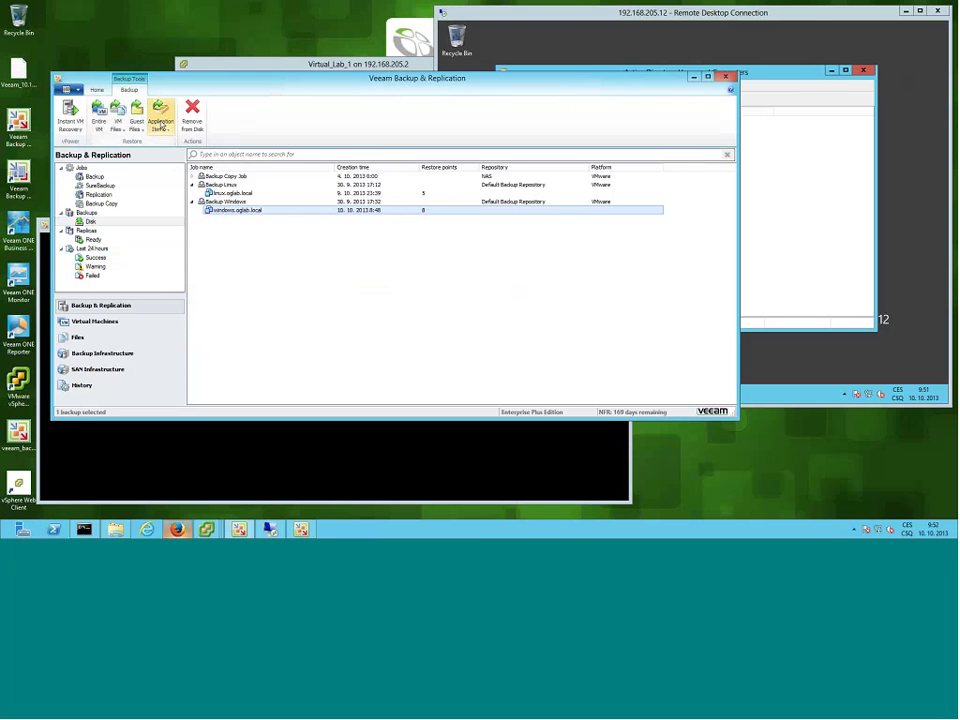
pyautogui.click(160, 125)
pyautogui.click(186, 146)
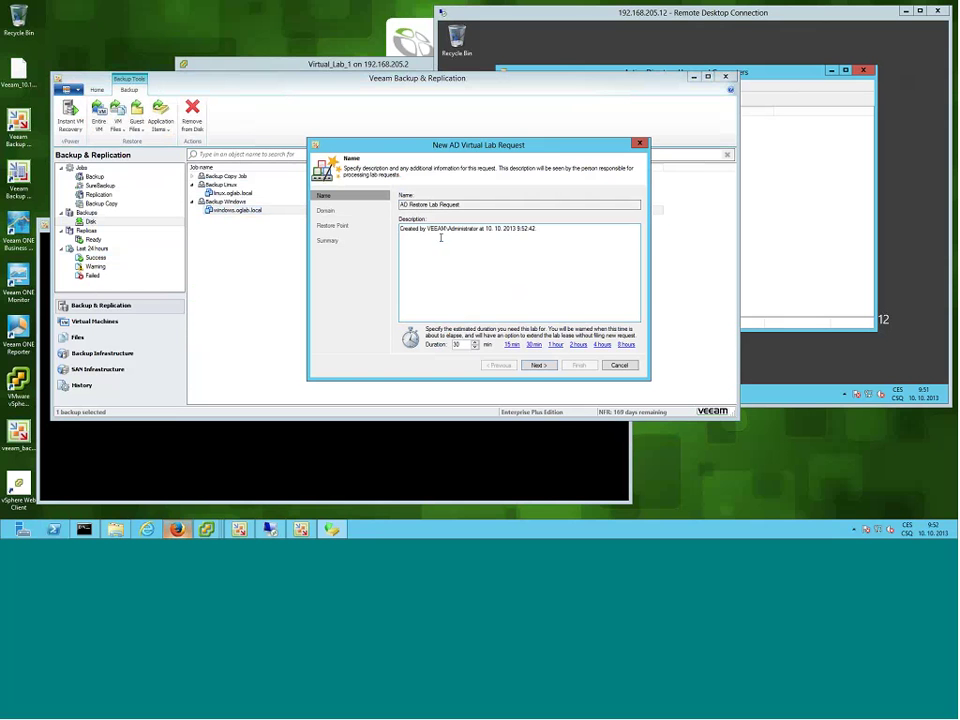
# Keep the 30-minute lab duration and try to connect to domain controller windows.oglab.local with the currently logged on account.
pyautogui.moveTo(400, 204); pyautogui.dragTo(471, 206)
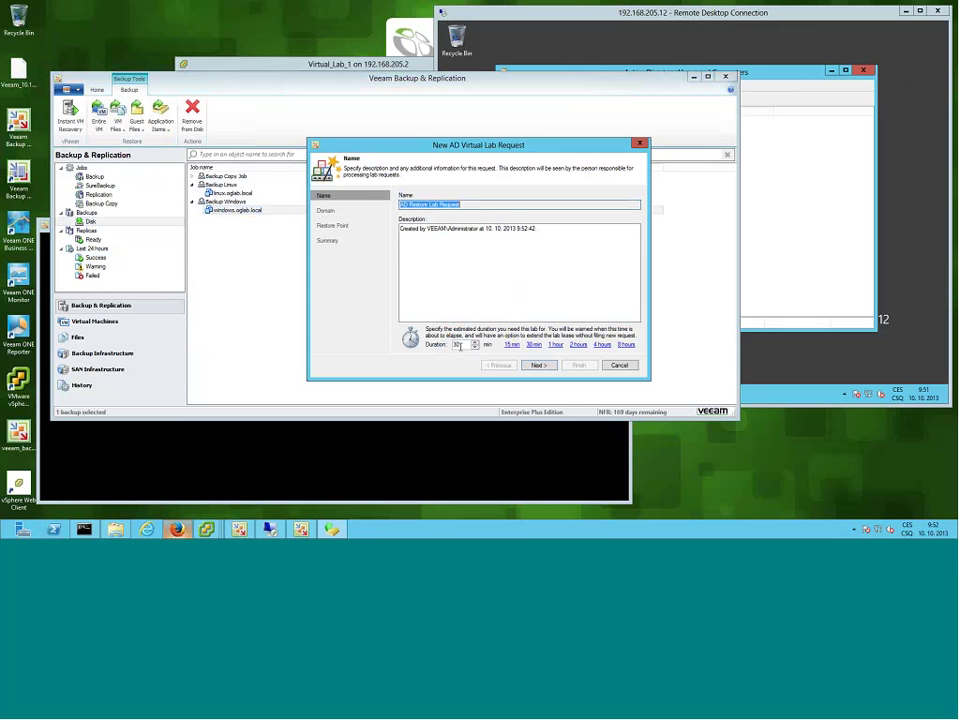
pyautogui.moveTo(464, 344); pyautogui.dragTo(446, 344)
pyautogui.click(544, 368)
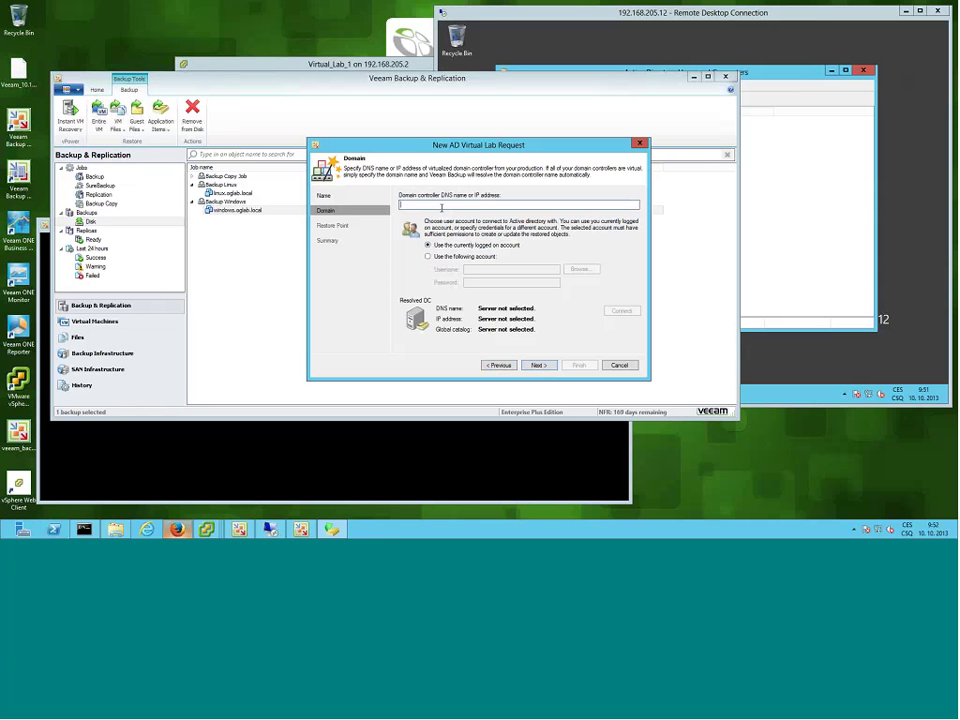
pyautogui.write('windows.oglab.loc')
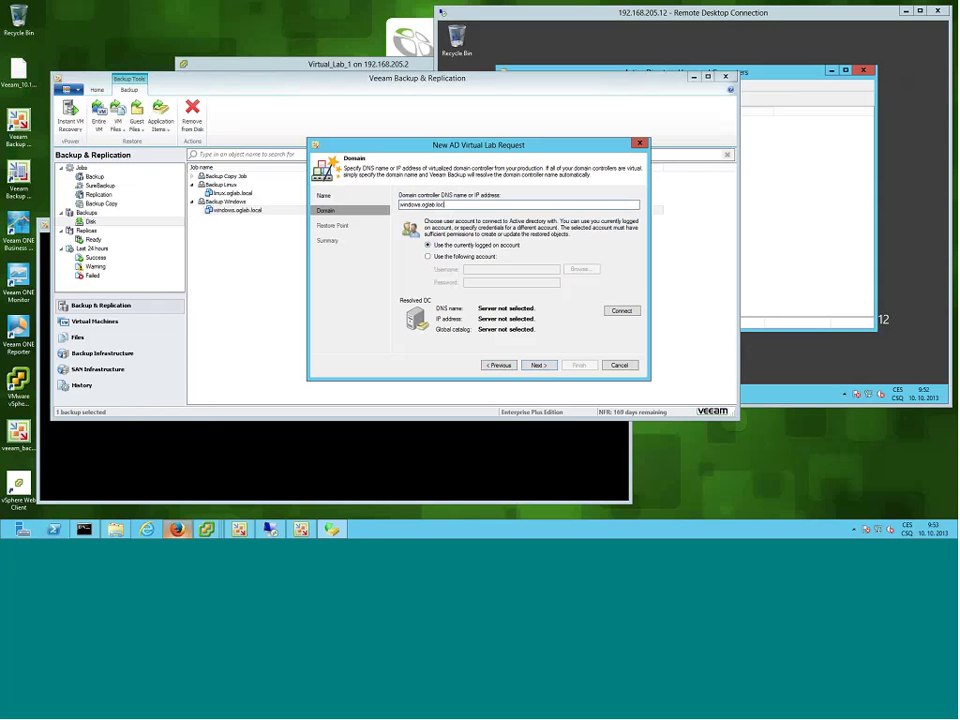
pyautogui.write('al')
pyautogui.click(627, 312)
pyautogui.press('Return')
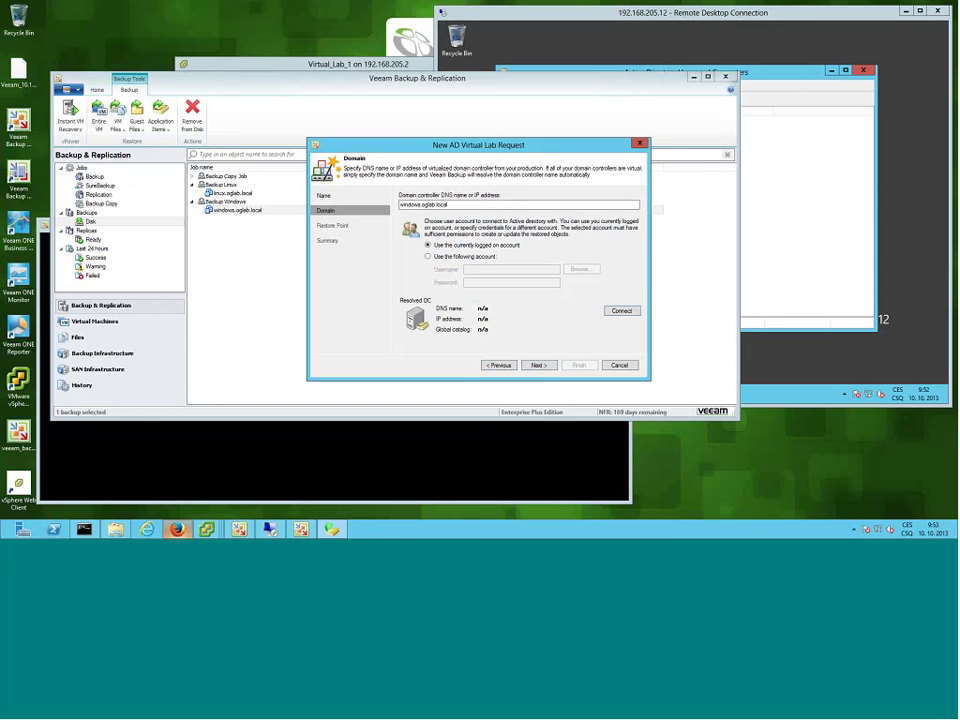
pyautogui.click(538, 365)
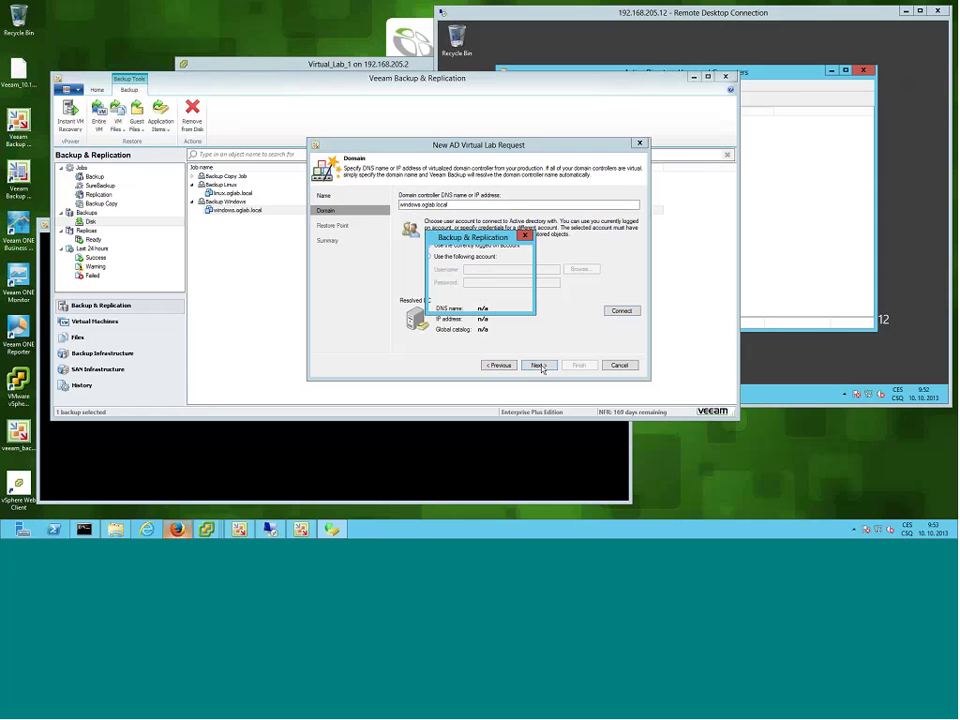
pyautogui.click(515, 298)
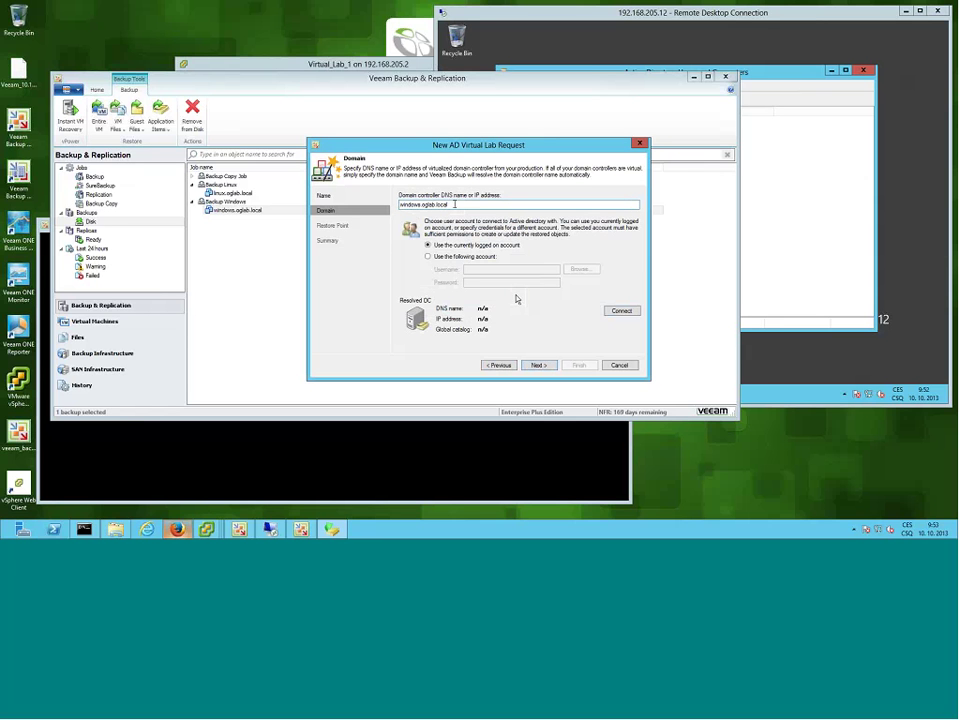
# Remove the domain suffix from the domain controller name and continue to the restore point selection.
pyautogui.moveTo(447, 204); pyautogui.dragTo(423, 203)
pyautogui.press('BackSpace')
pyautogui.click(537, 366)
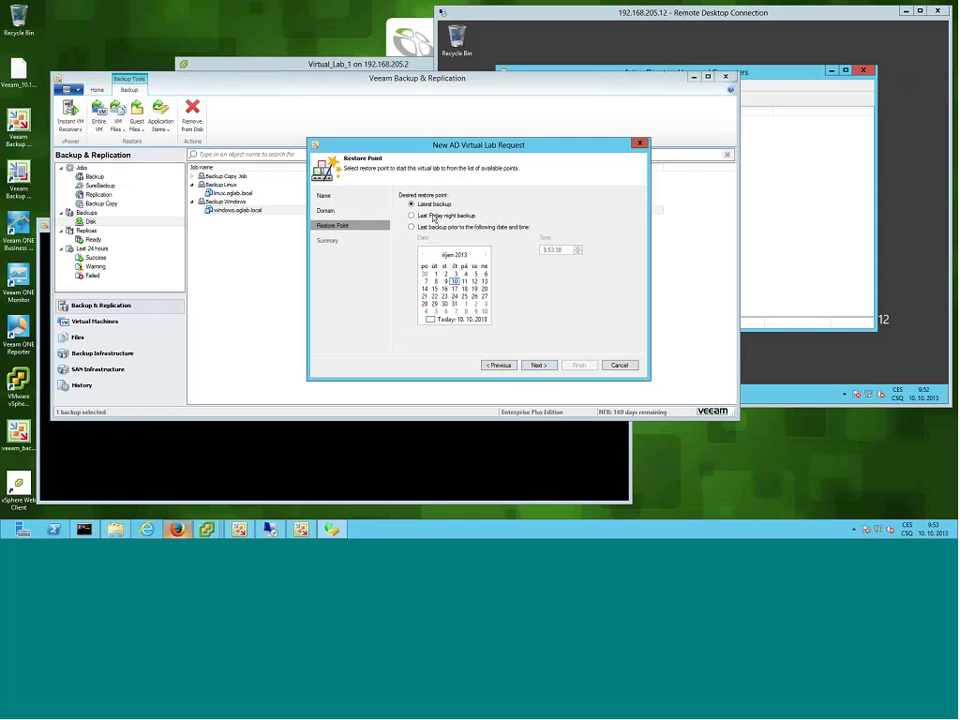
# Set the restore point to the last backup prior to the specified date and time, and submit the lab request.
pyautogui.click(426, 219)
pyautogui.click(428, 228)
pyautogui.click(539, 366)
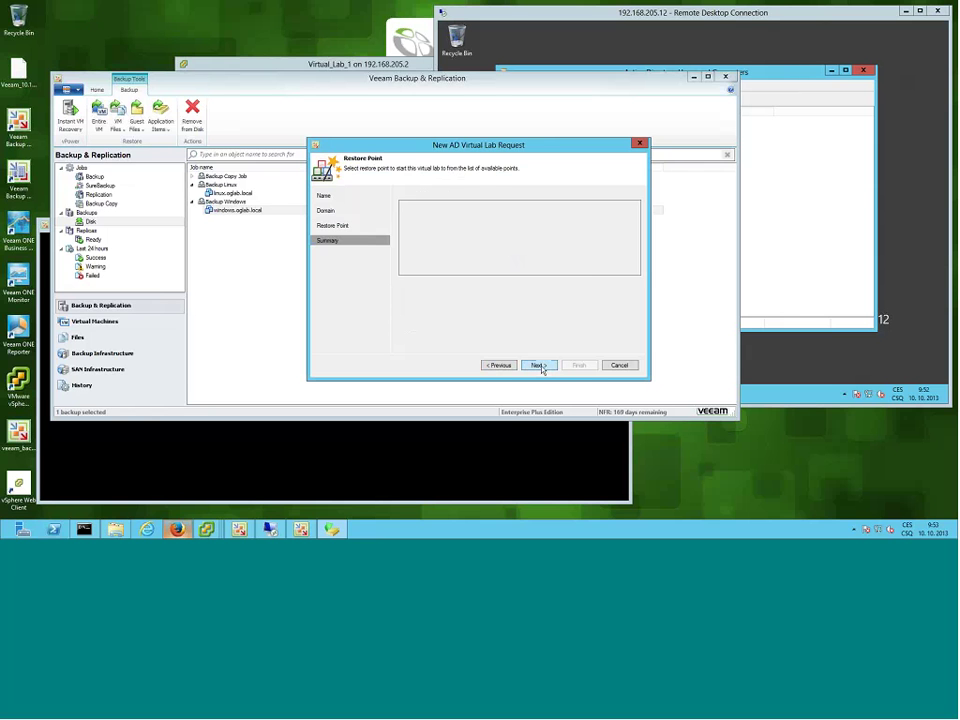
pyautogui.click(577, 365)
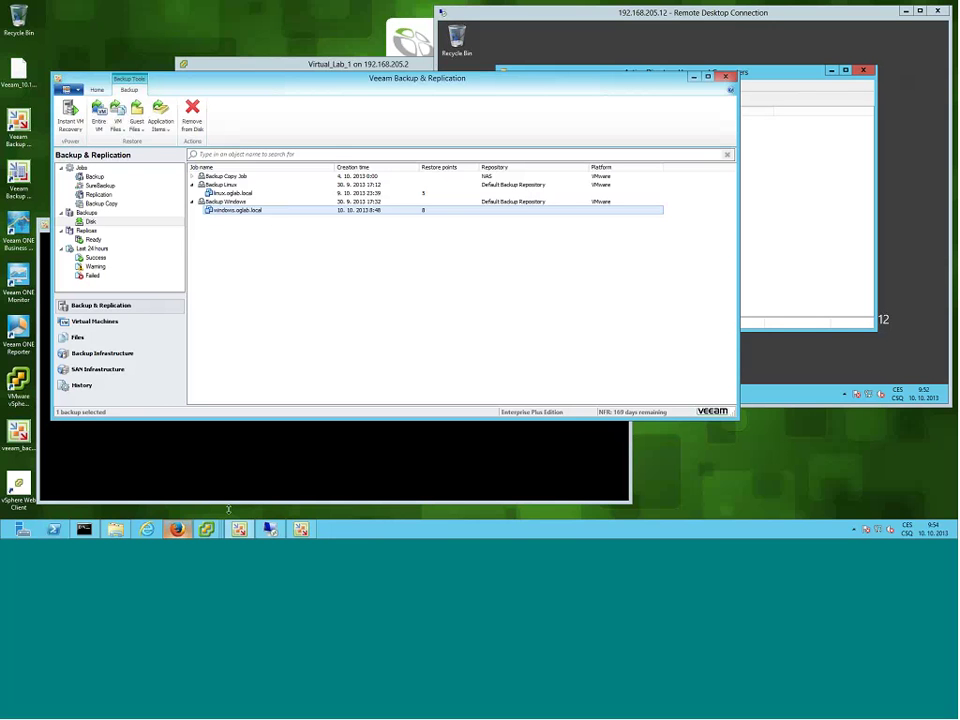
# In Backup Enterprise Manager in Firefox, open the pending windows.oglab.local lab request for approval, cancel it, and minimize the browser.
pyautogui.click(177, 529)
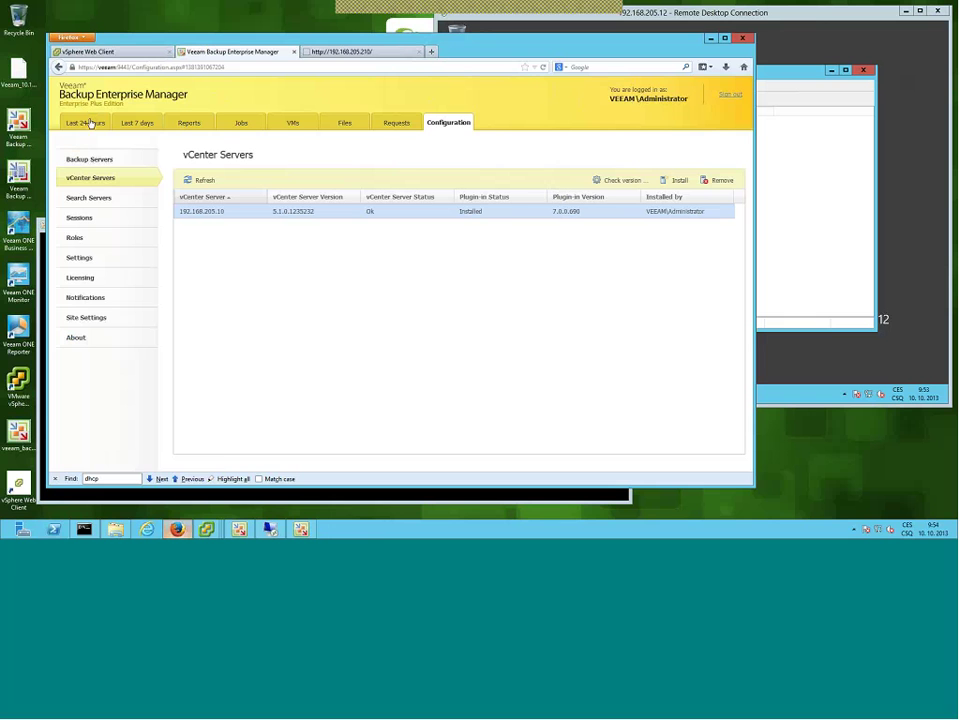
pyautogui.click(399, 126)
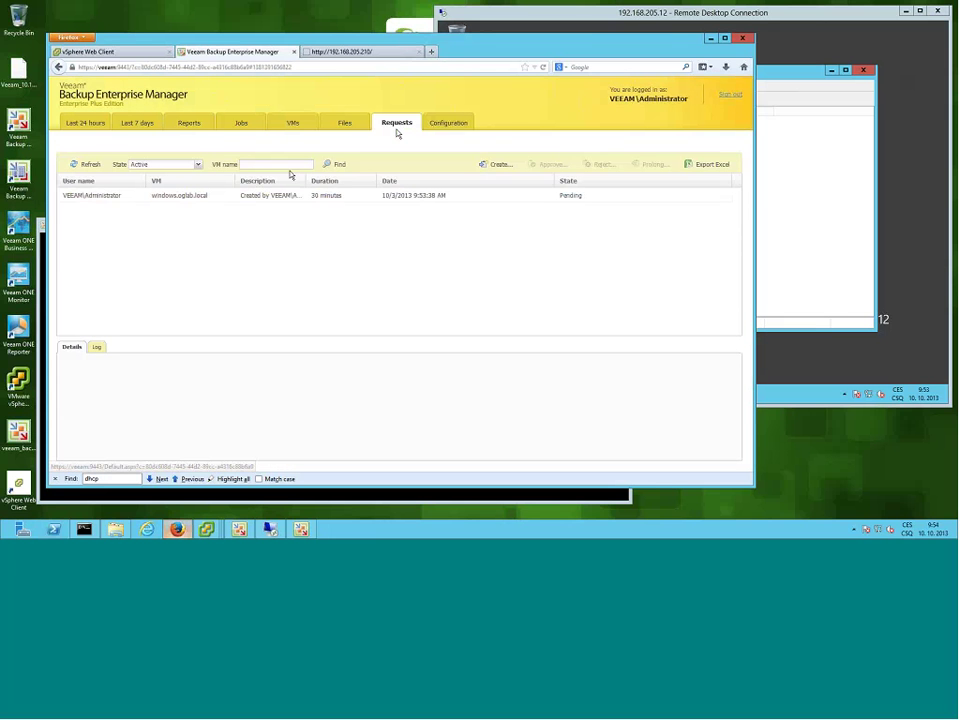
pyautogui.click(106, 197)
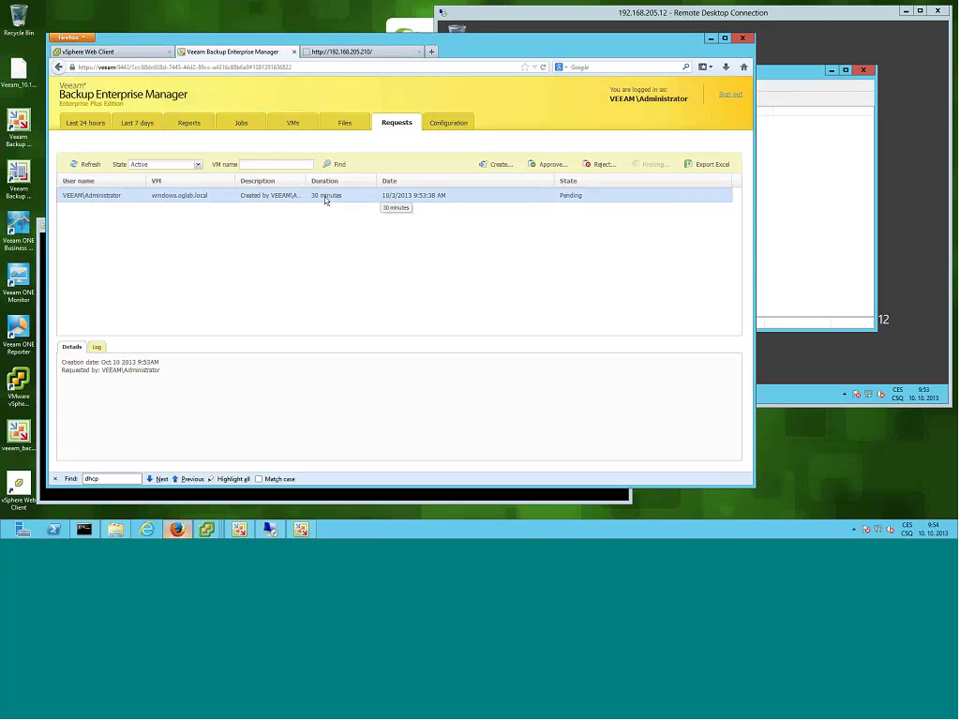
pyautogui.click(549, 165)
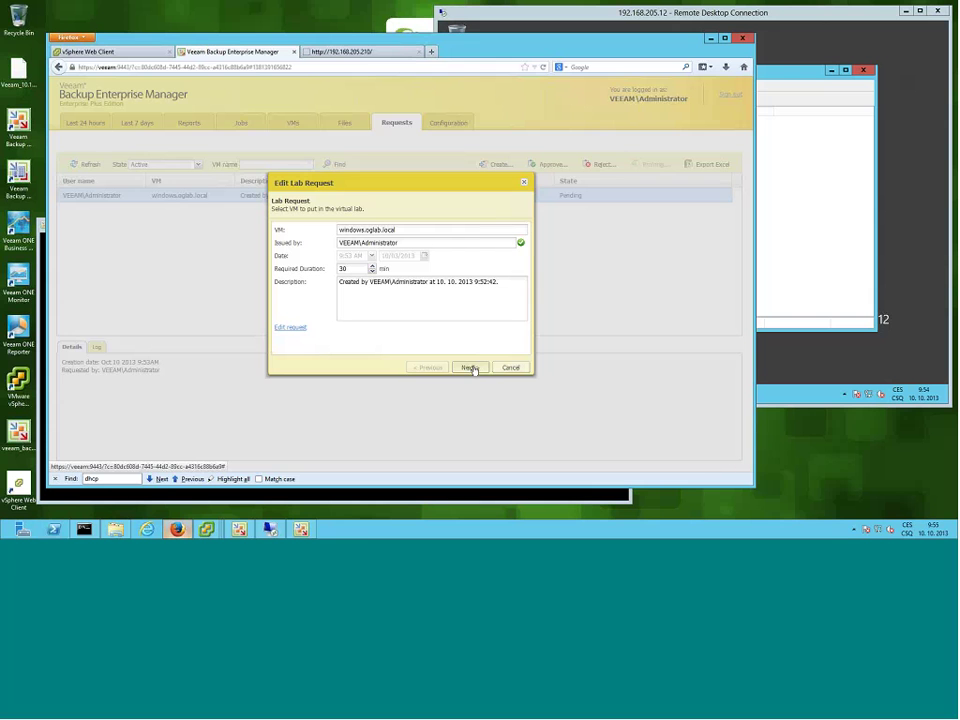
pyautogui.click(508, 368)
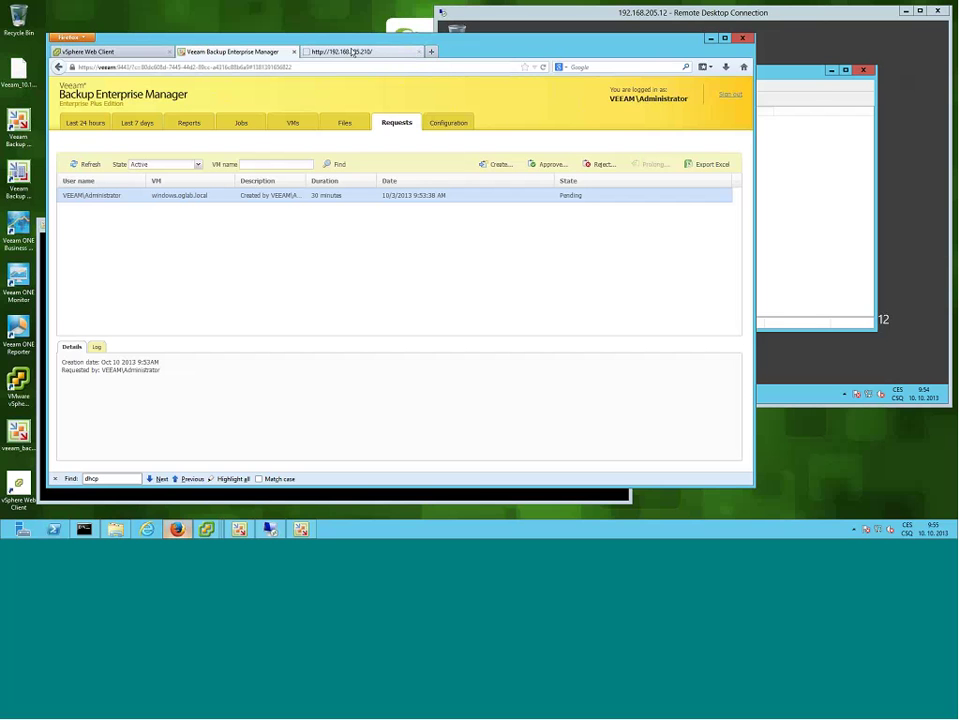
pyautogui.click(709, 39)
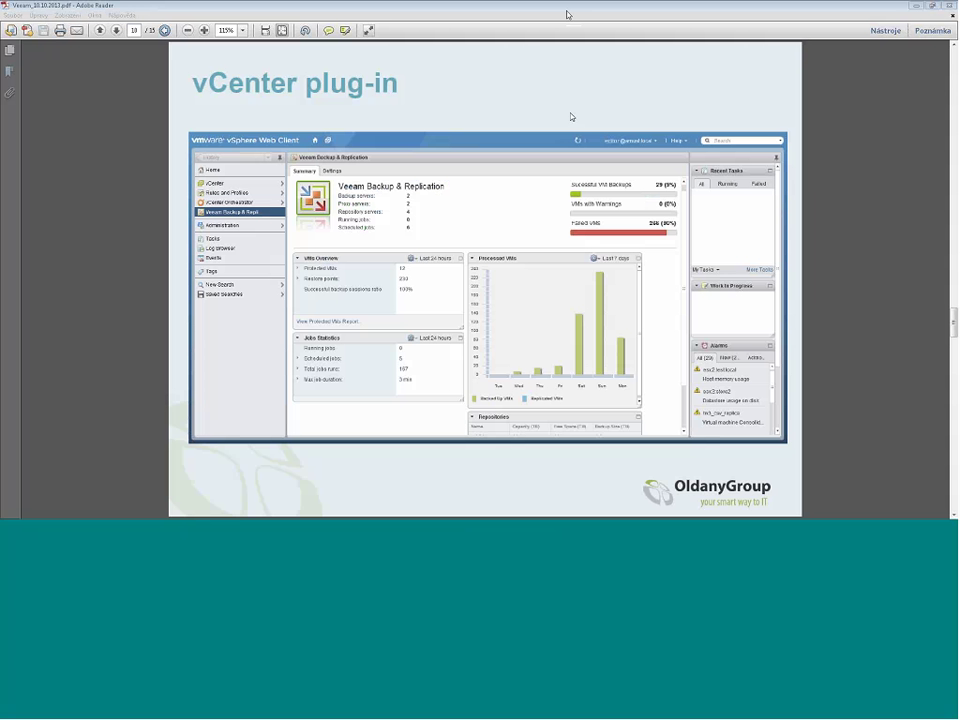
# Page the Adobe Reader presentation forward from the vCenter plug-in slide to page 13.
pyautogui.click(277, 96)
pyautogui.press('pagedown')
pyautogui.press('pagedown')
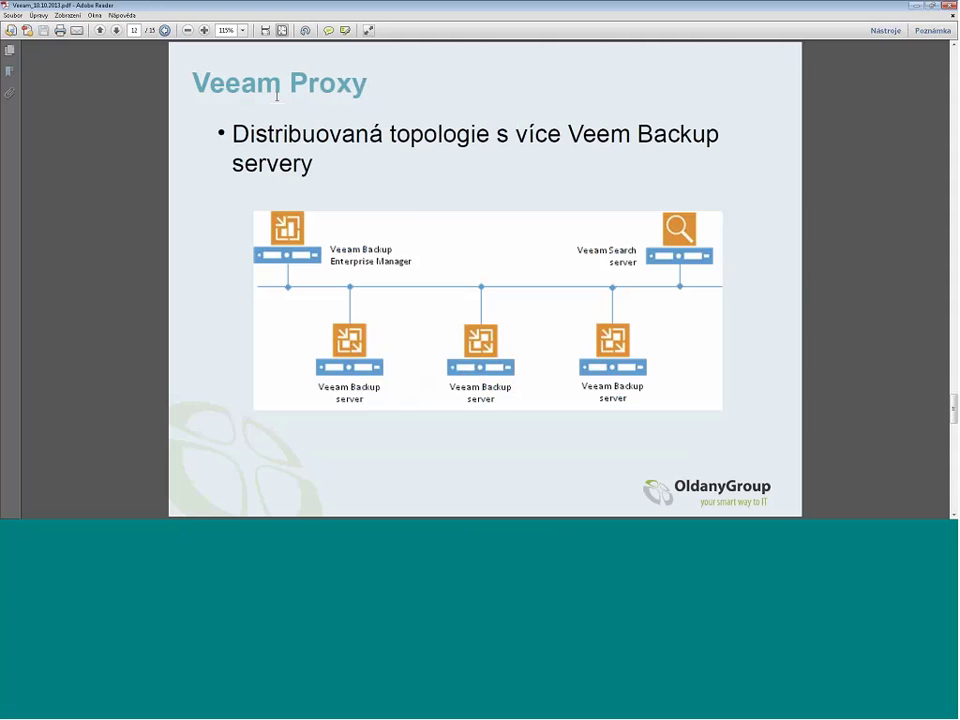
pyautogui.press('pagedown')
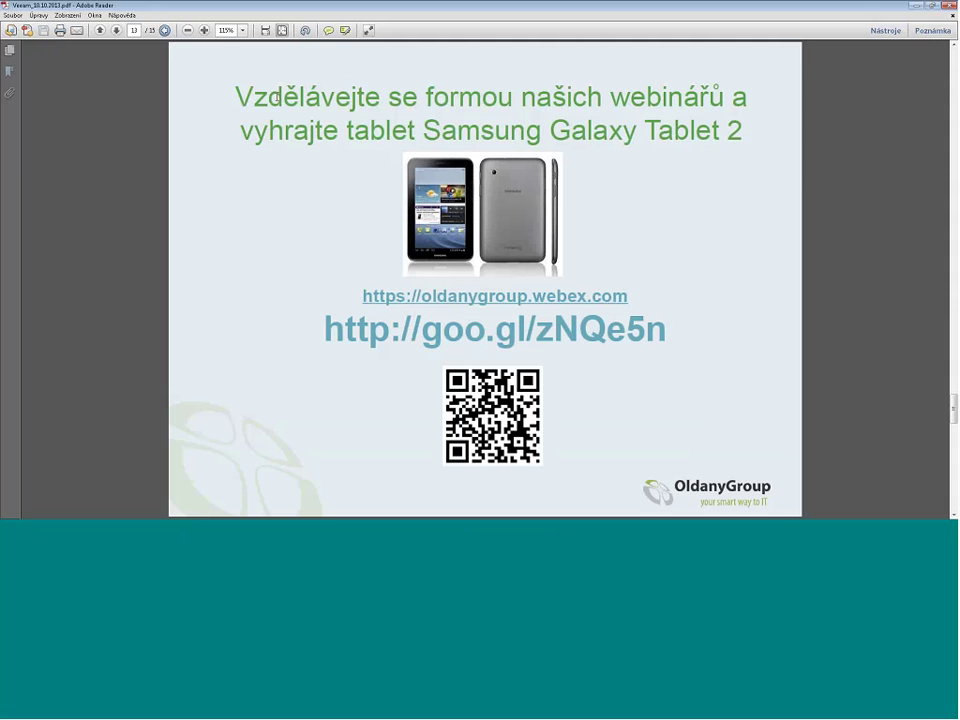